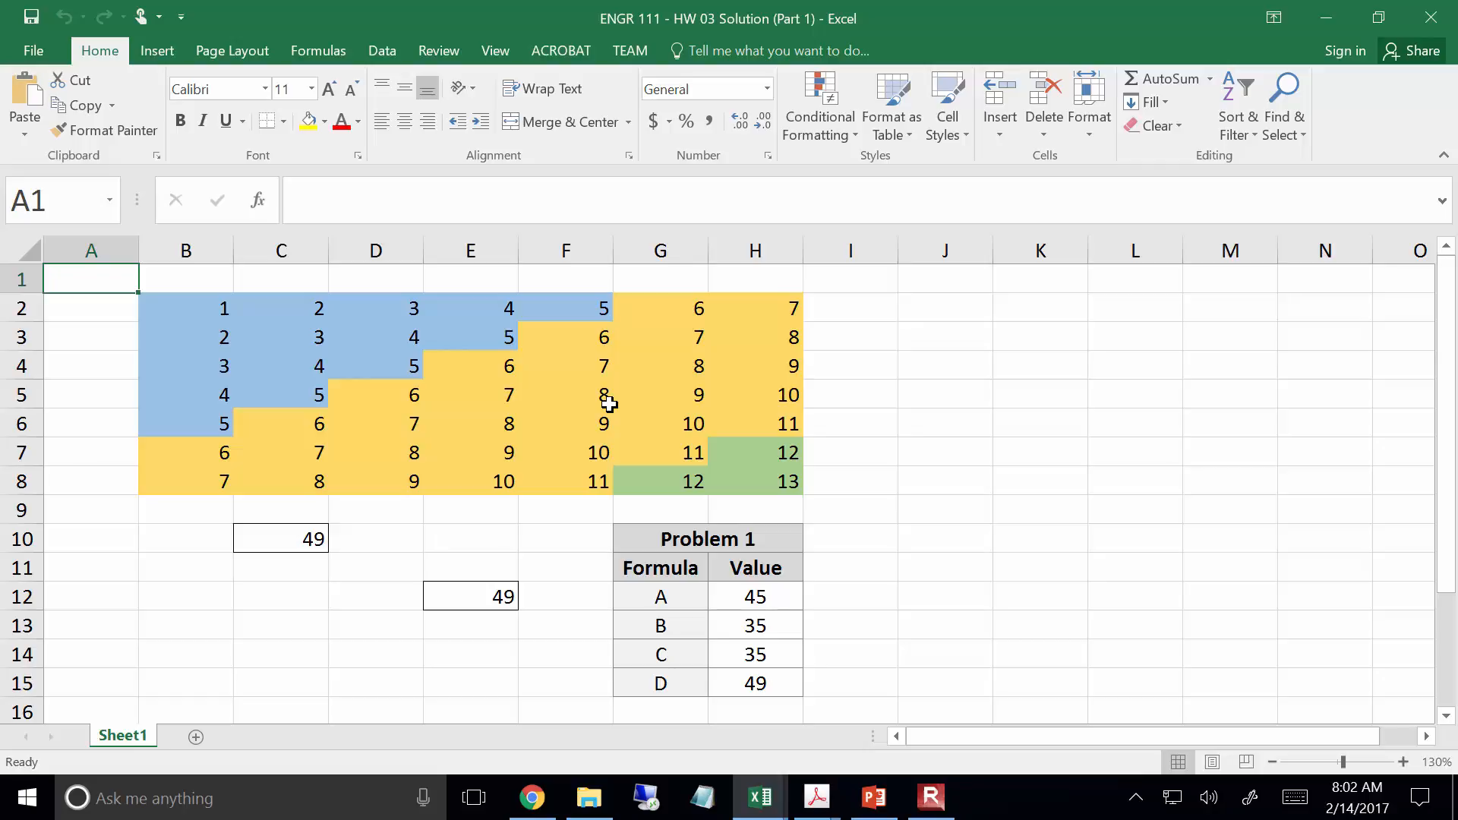
Step: Switch to the HW 03 Assignment PDF in Acrobat and read the Problem 2 instructions on page 2
{"action": "mouse_move", "coordinate": [817, 798]}
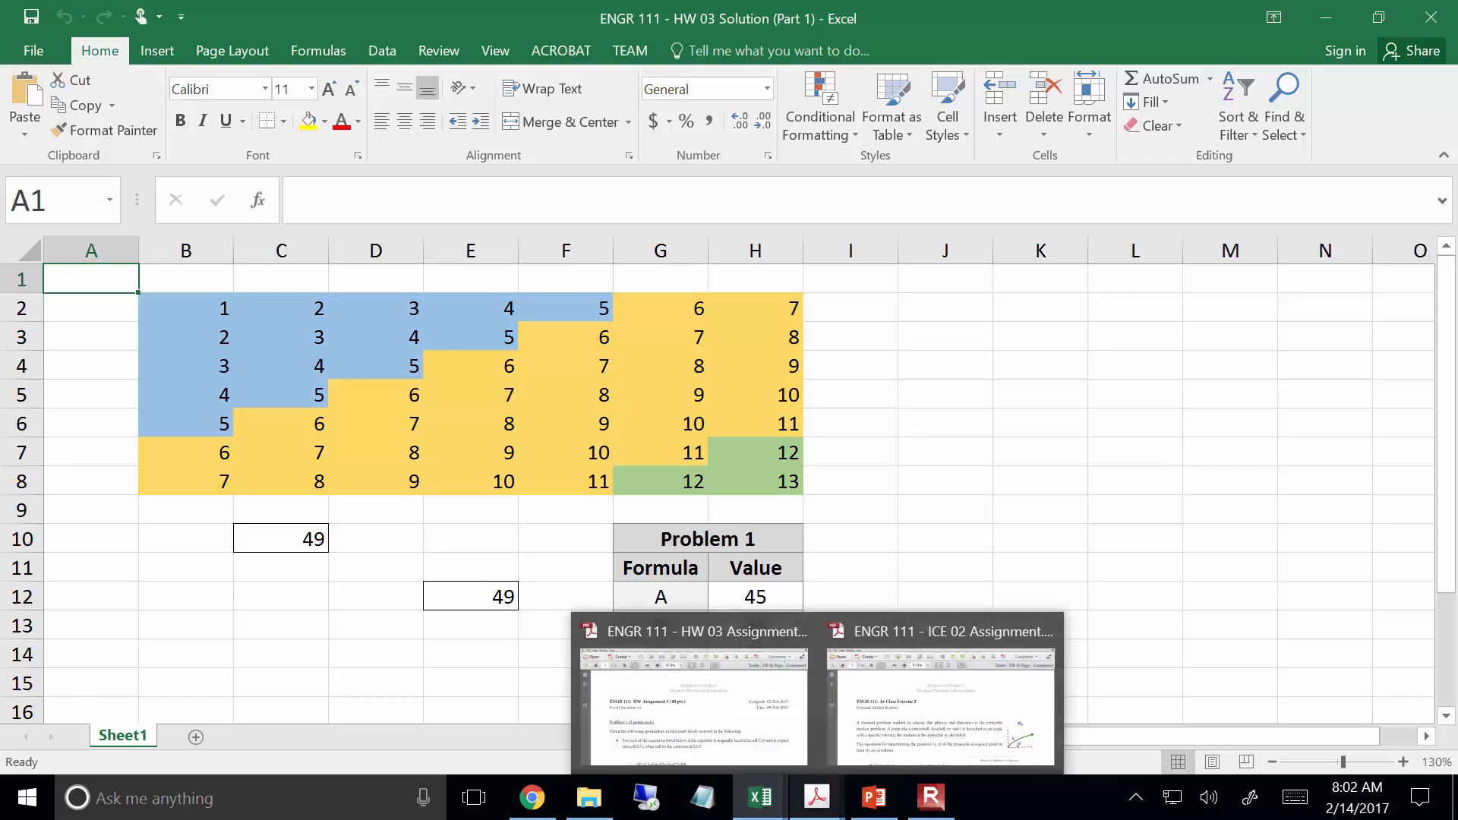
{"action": "left_click", "coordinate": [771, 721]}
{"action": "scroll", "coordinate": [773, 572], "scroll_direction": "down", "scroll_amount": 10}
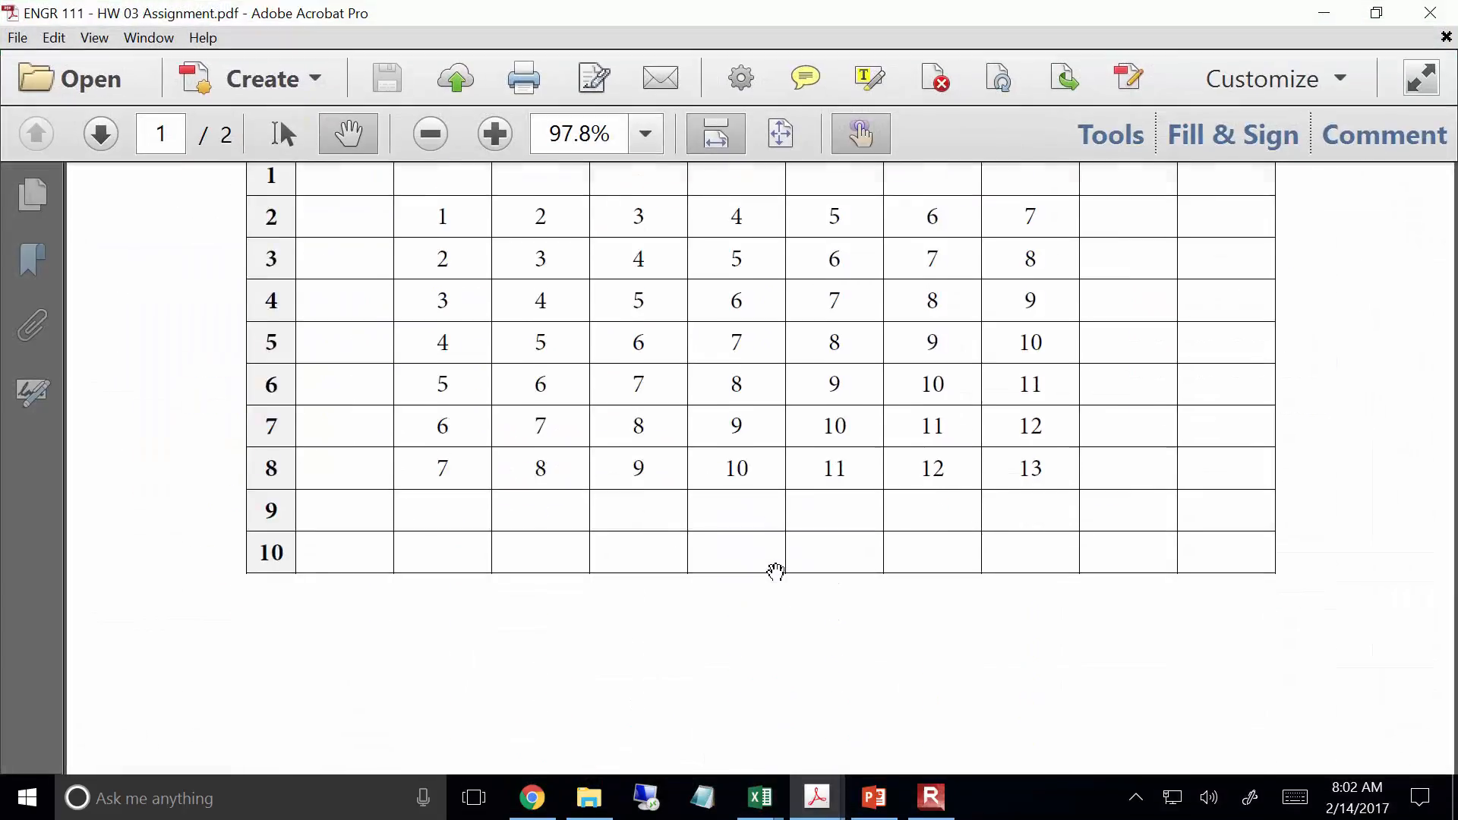
{"action": "scroll", "coordinate": [773, 573], "scroll_direction": "down", "scroll_amount": 10}
{"action": "scroll", "coordinate": [699, 697], "scroll_direction": "up", "scroll_amount": 2}
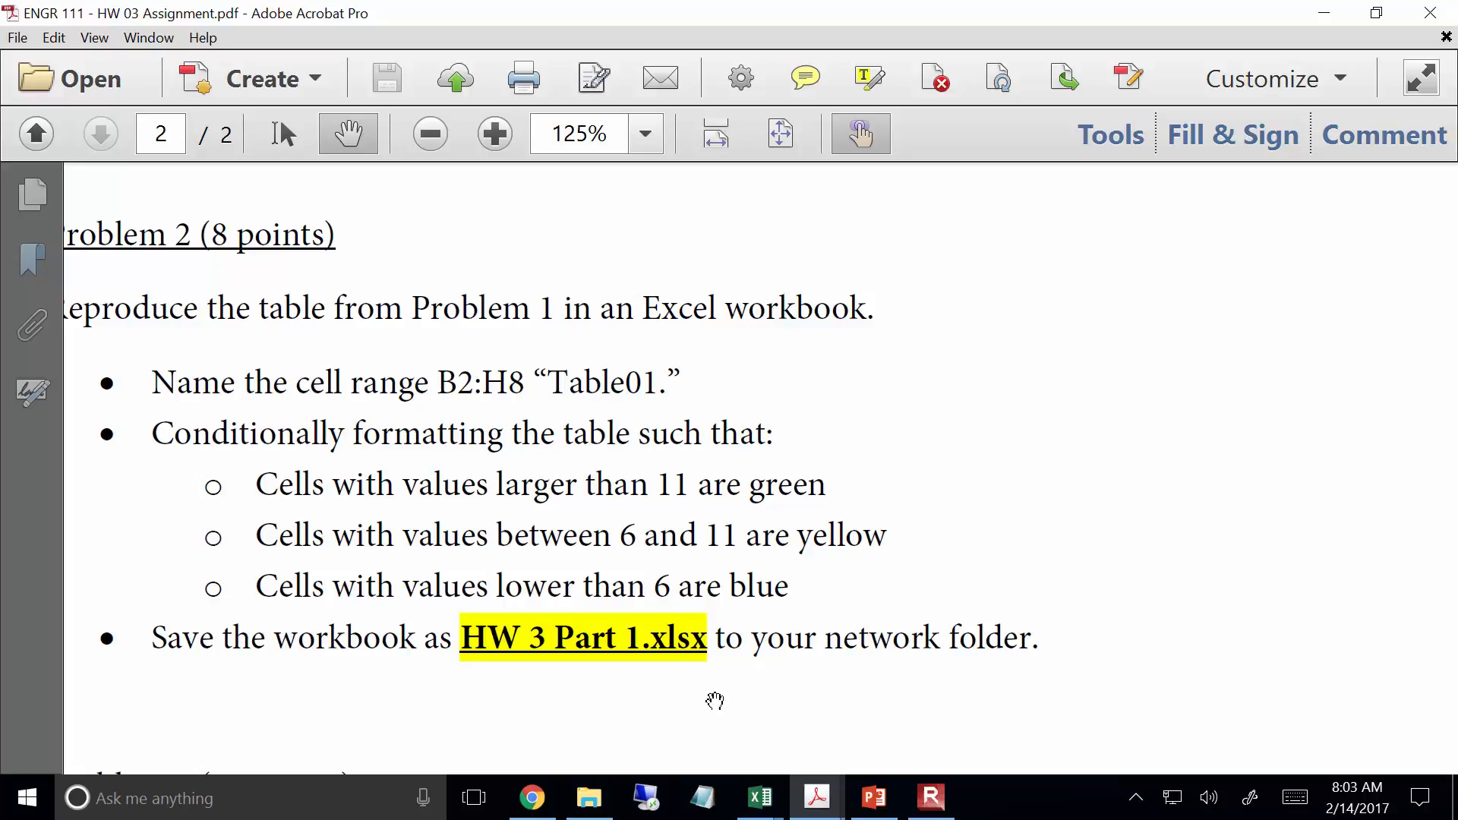
Step: Return to the HW 03 Solution (Part 1) workbook in Excel, test cell C3 with 46 and with 7, and undo both entries
{"action": "mouse_move", "coordinate": [745, 813]}
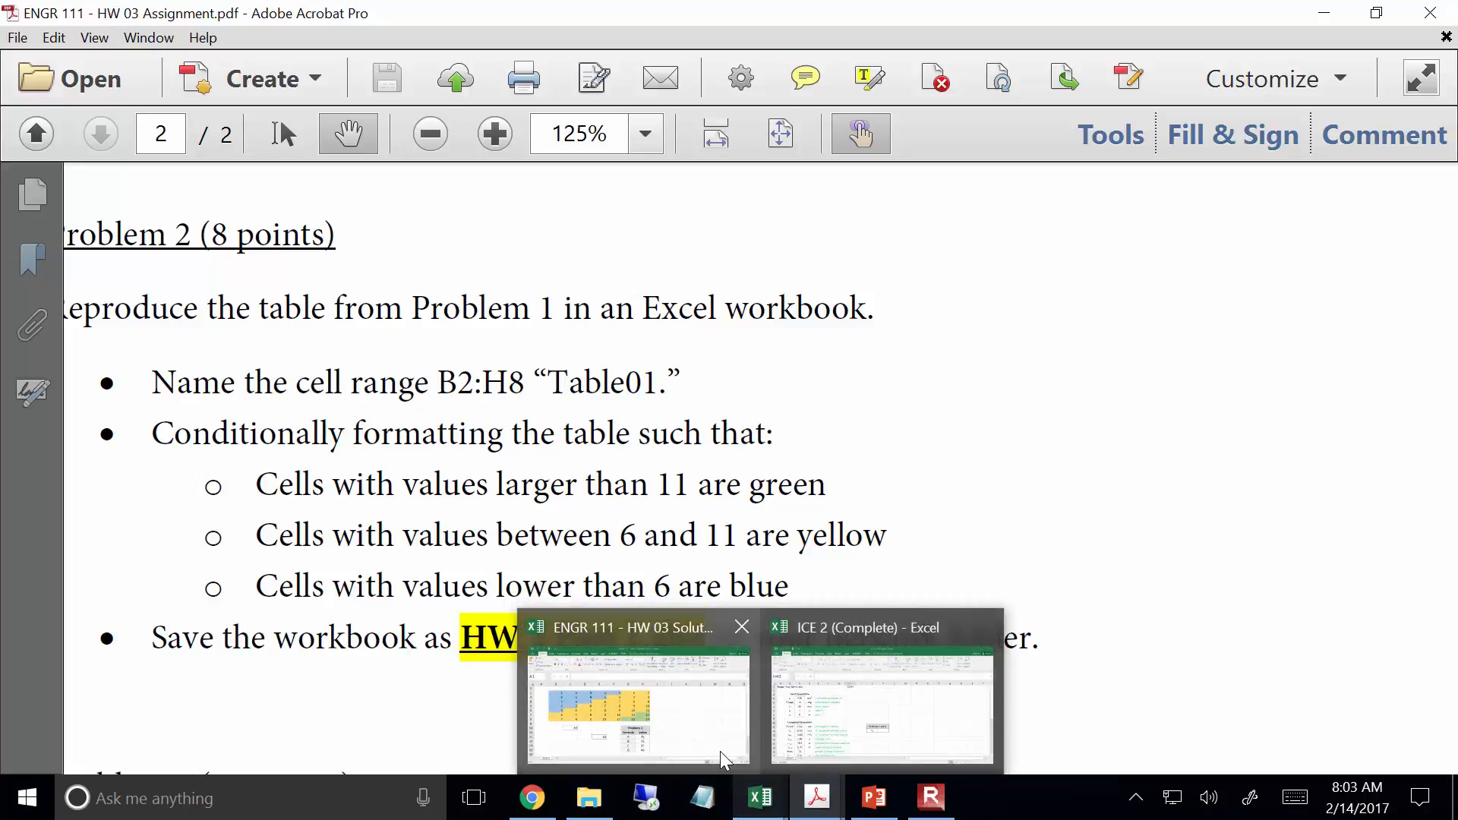
{"action": "left_click", "coordinate": [719, 750]}
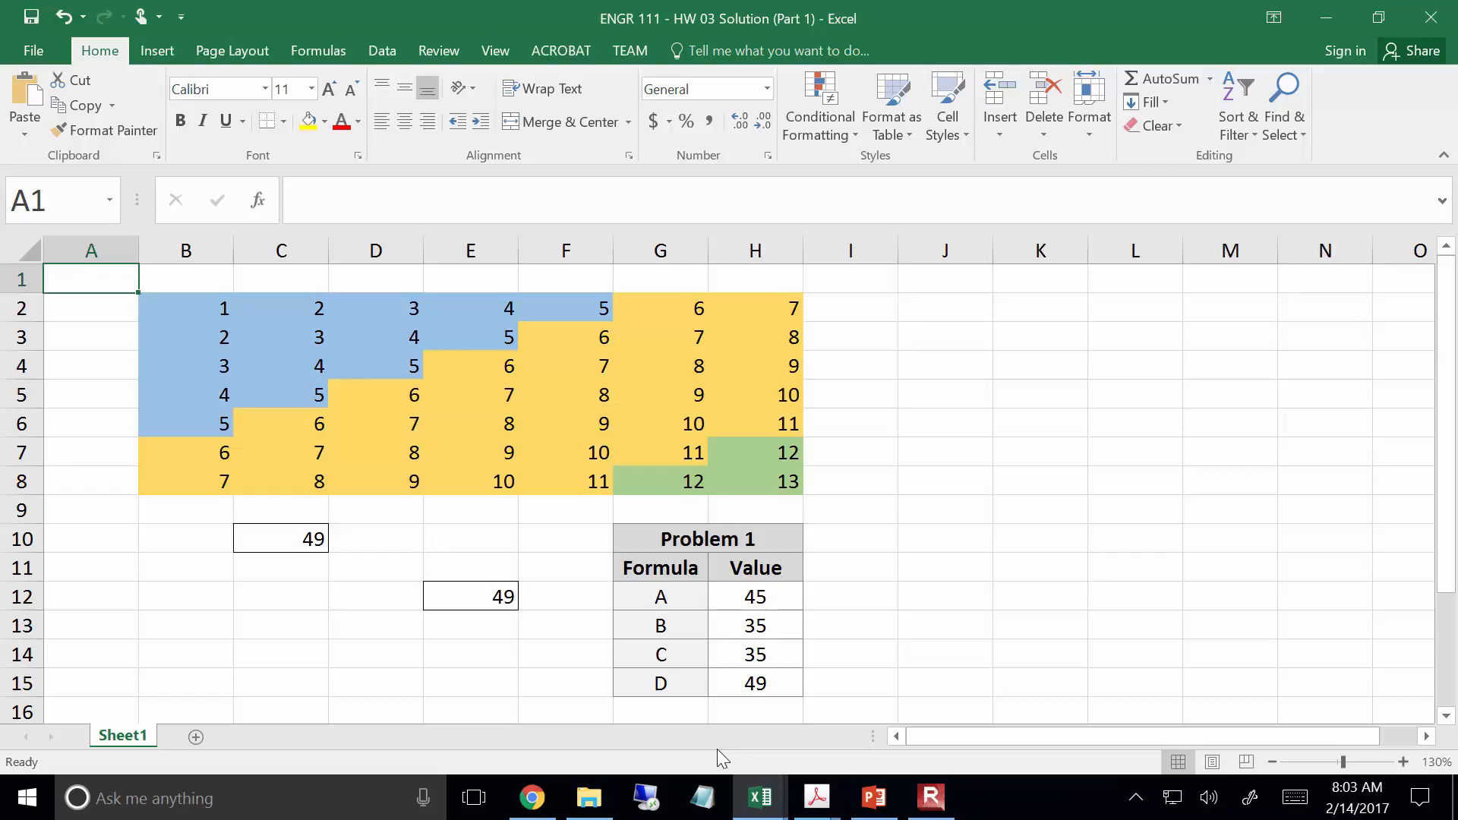
{"action": "left_click", "coordinate": [316, 345]}
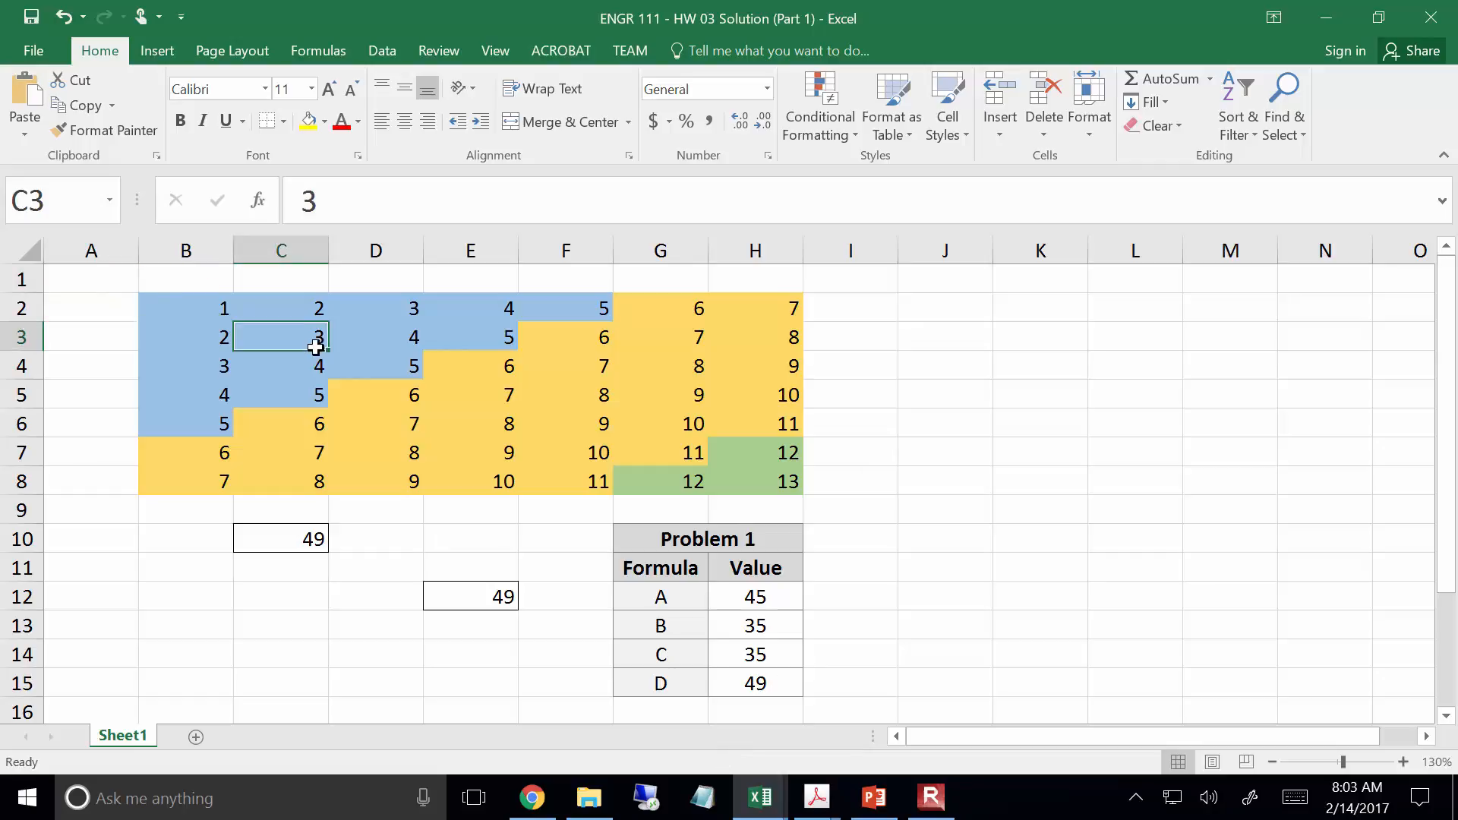
{"action": "type", "text": "46"}
{"action": "key", "text": "Return"}
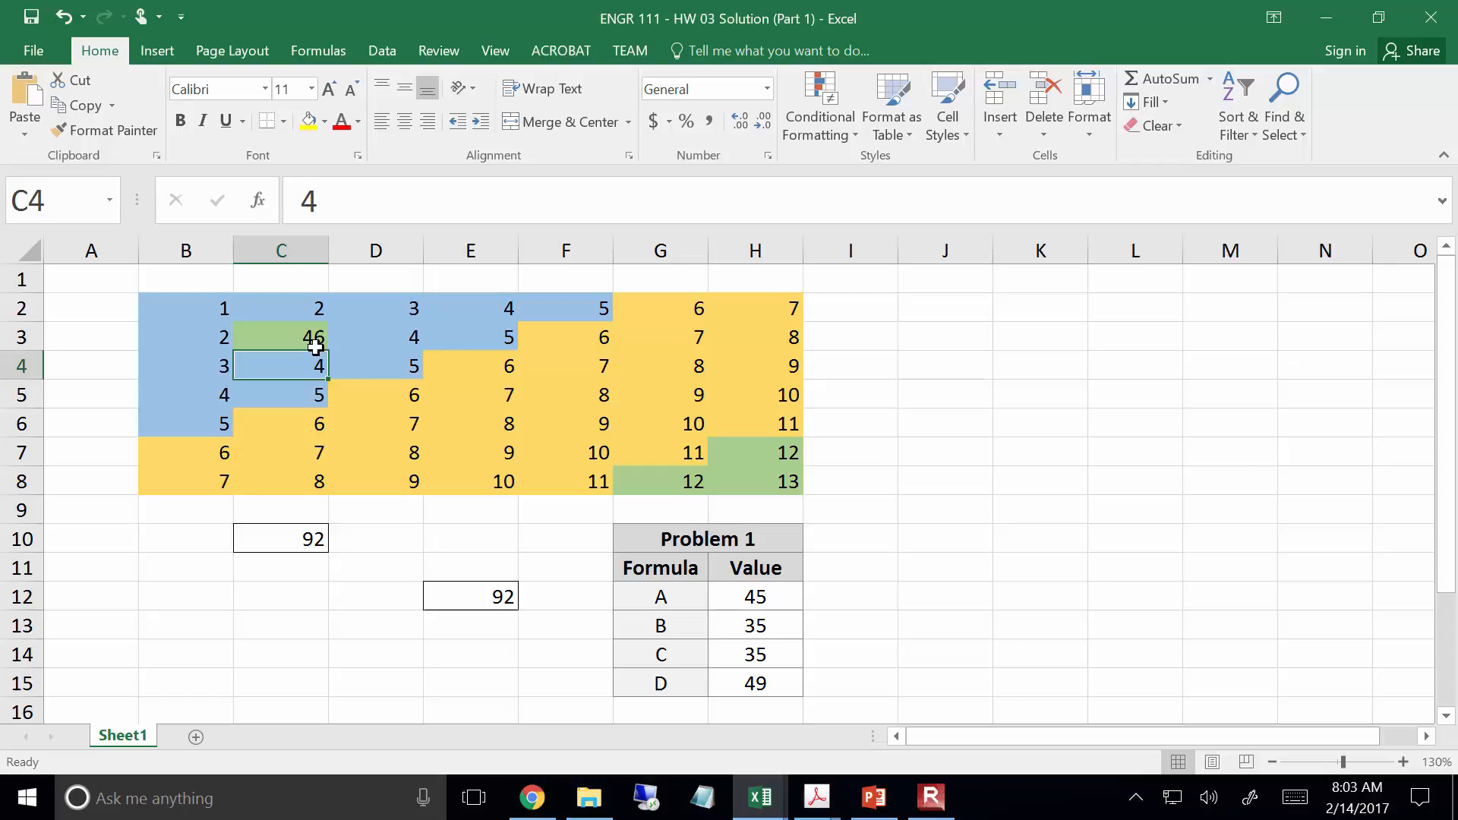
{"action": "left_click", "coordinate": [316, 347]}
{"action": "type", "text": "7"}
{"action": "key", "text": "Return"}
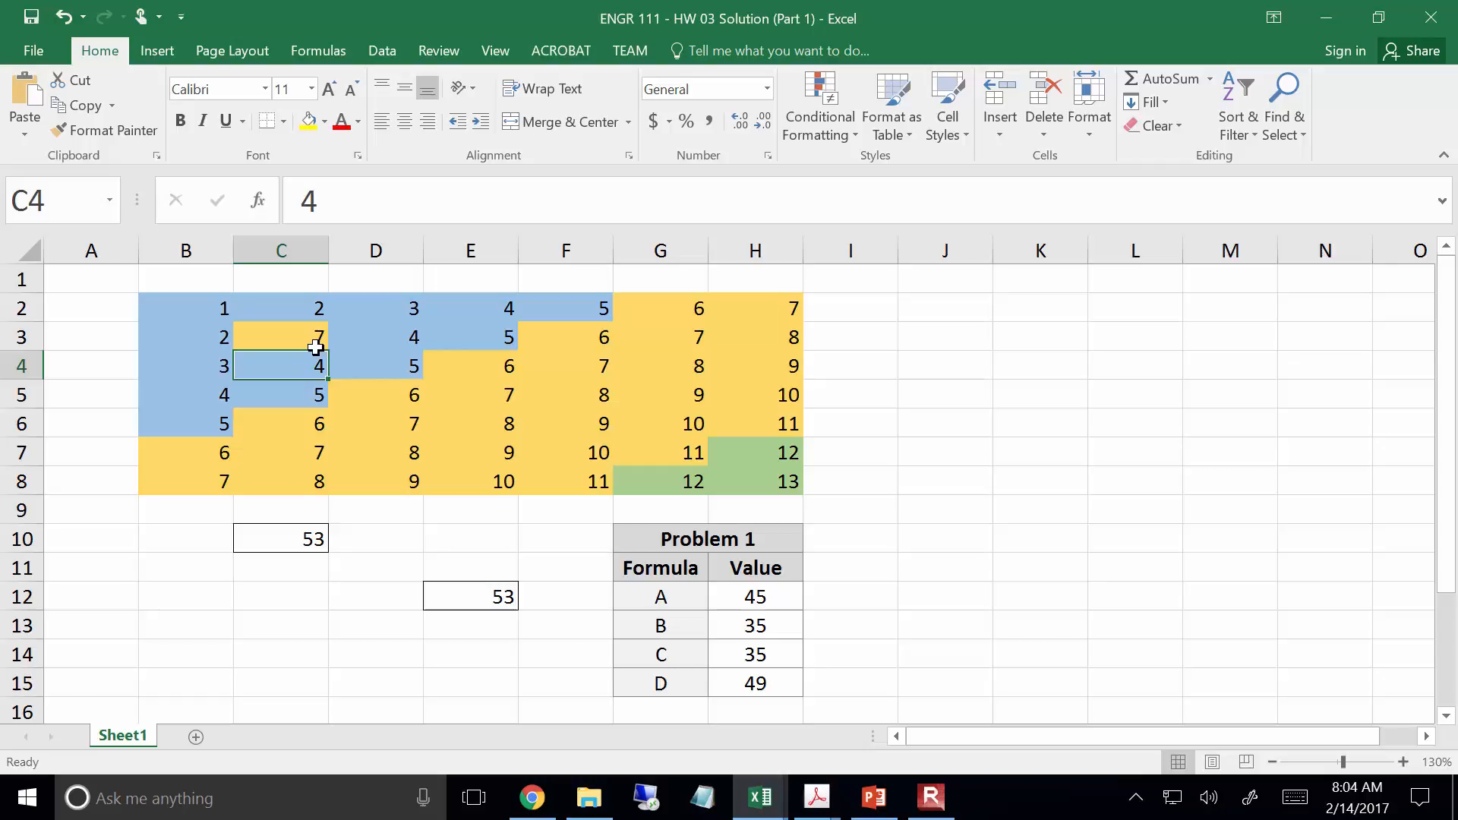
{"action": "key", "text": "ctrl+z"}
{"action": "key", "text": "ctrl+z"}
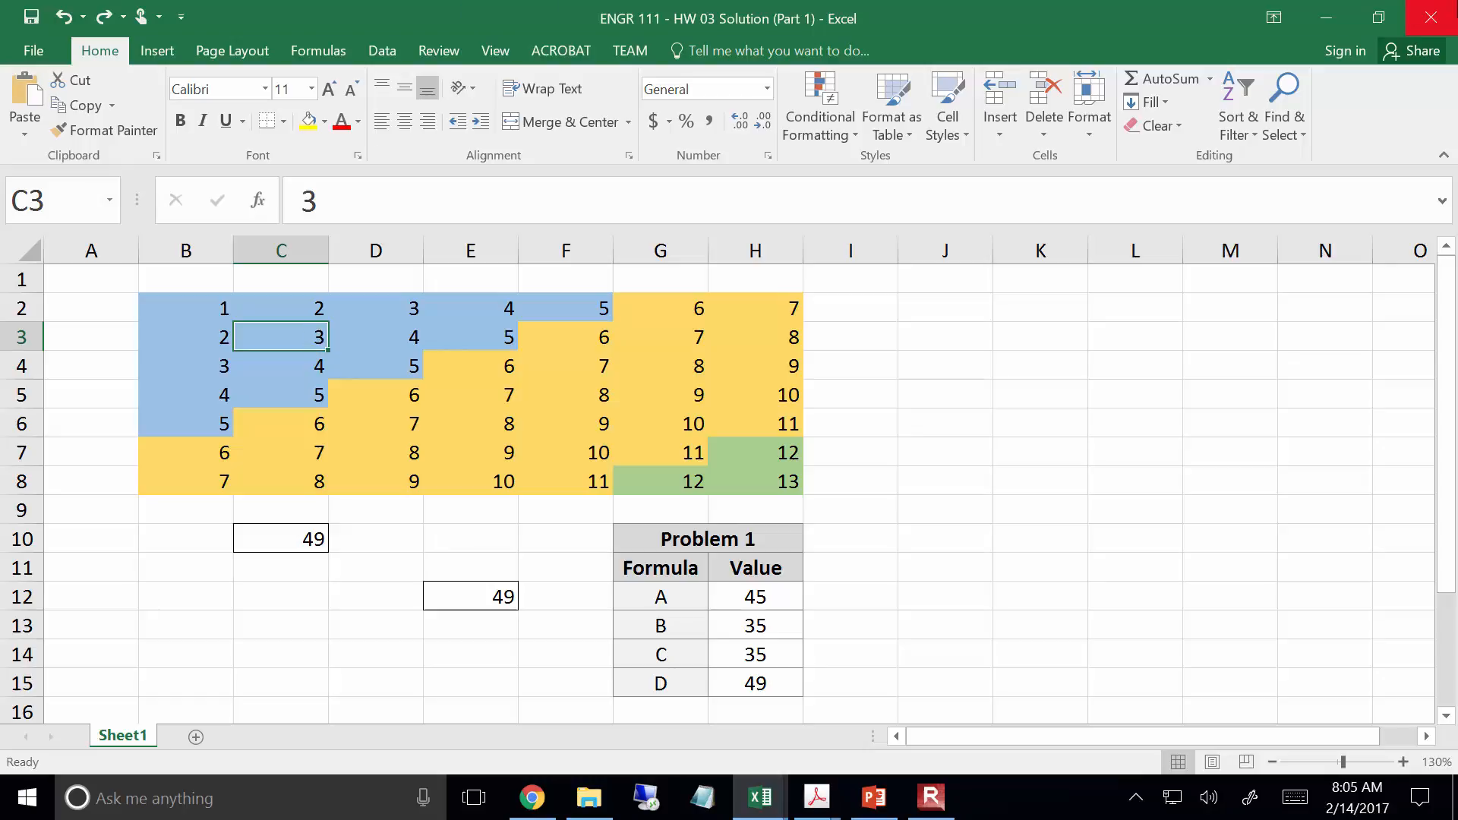
Step: Close the HW 03 Solution (Part 1) workbook
{"action": "left_click", "coordinate": [1454, 7]}
{"action": "left_click", "coordinate": [749, 433]}
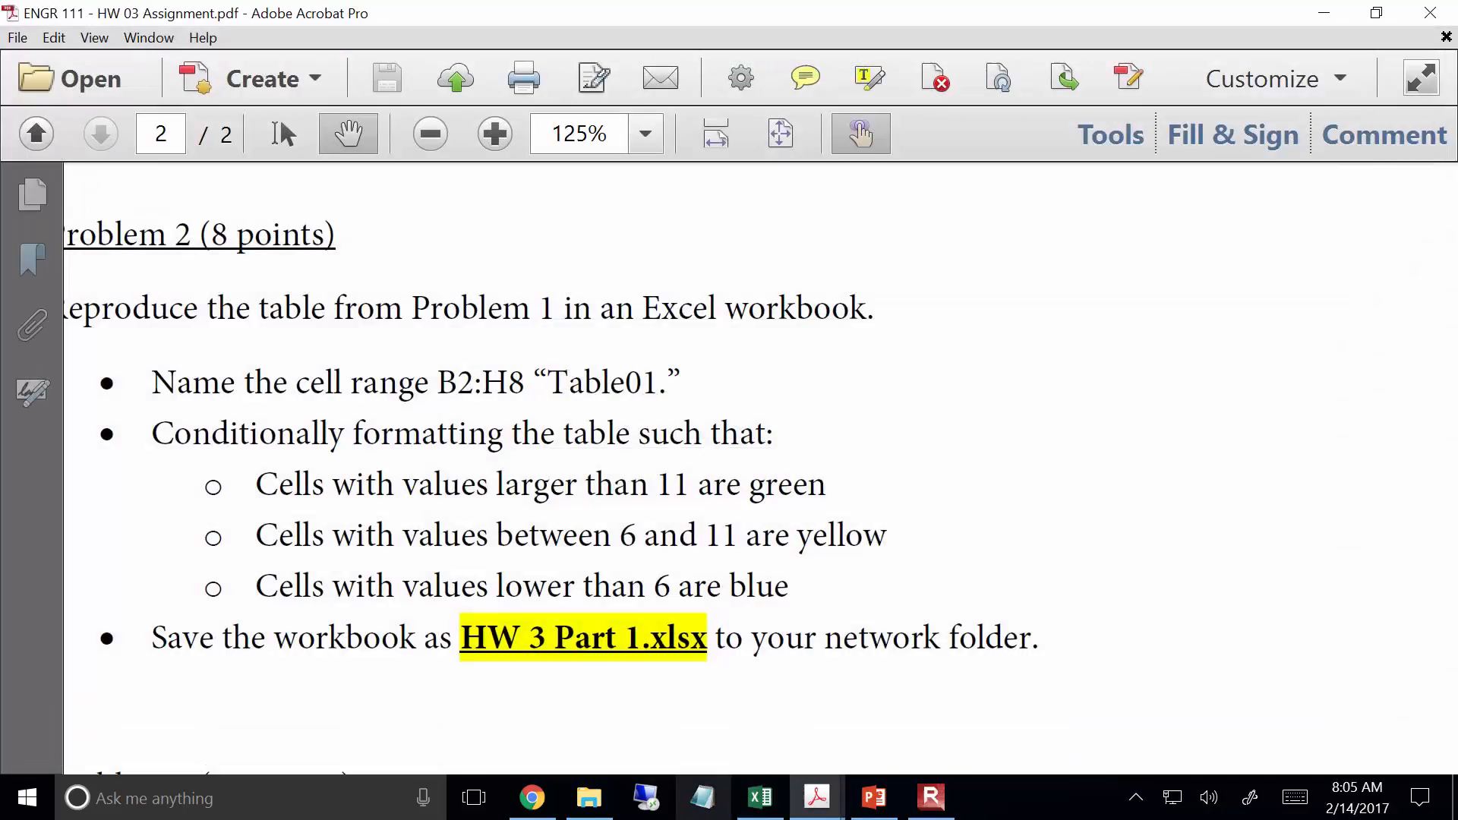
Step: In File Explorer, open the HW 03 Solution (Part 2) workbook from the ENGR 111 Homeworks & Exams folder, view its slab weights table, and close it
{"action": "left_click", "coordinate": [589, 811]}
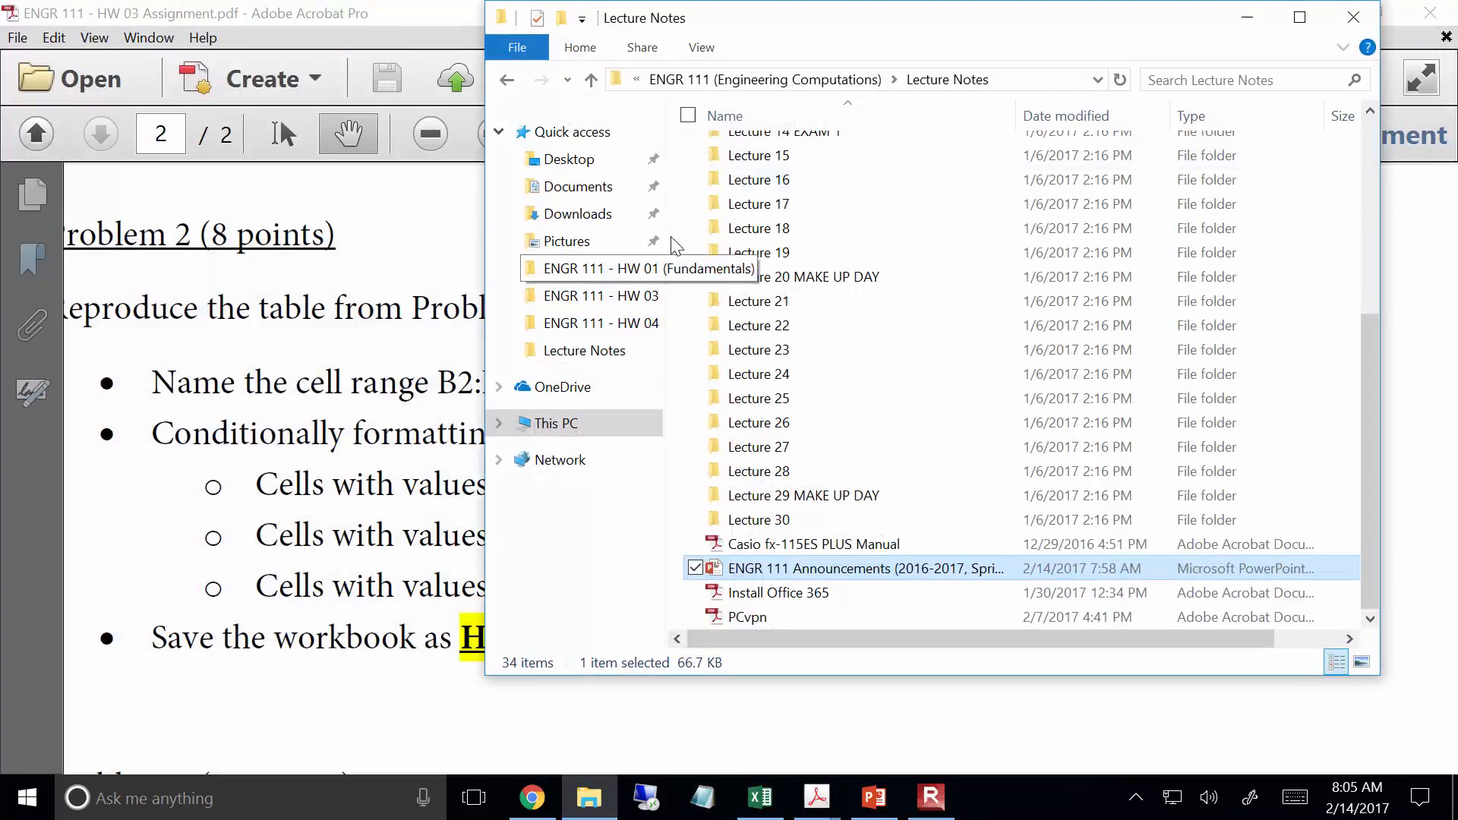
{"action": "left_click", "coordinate": [759, 80]}
{"action": "double_click", "coordinate": [776, 195]}
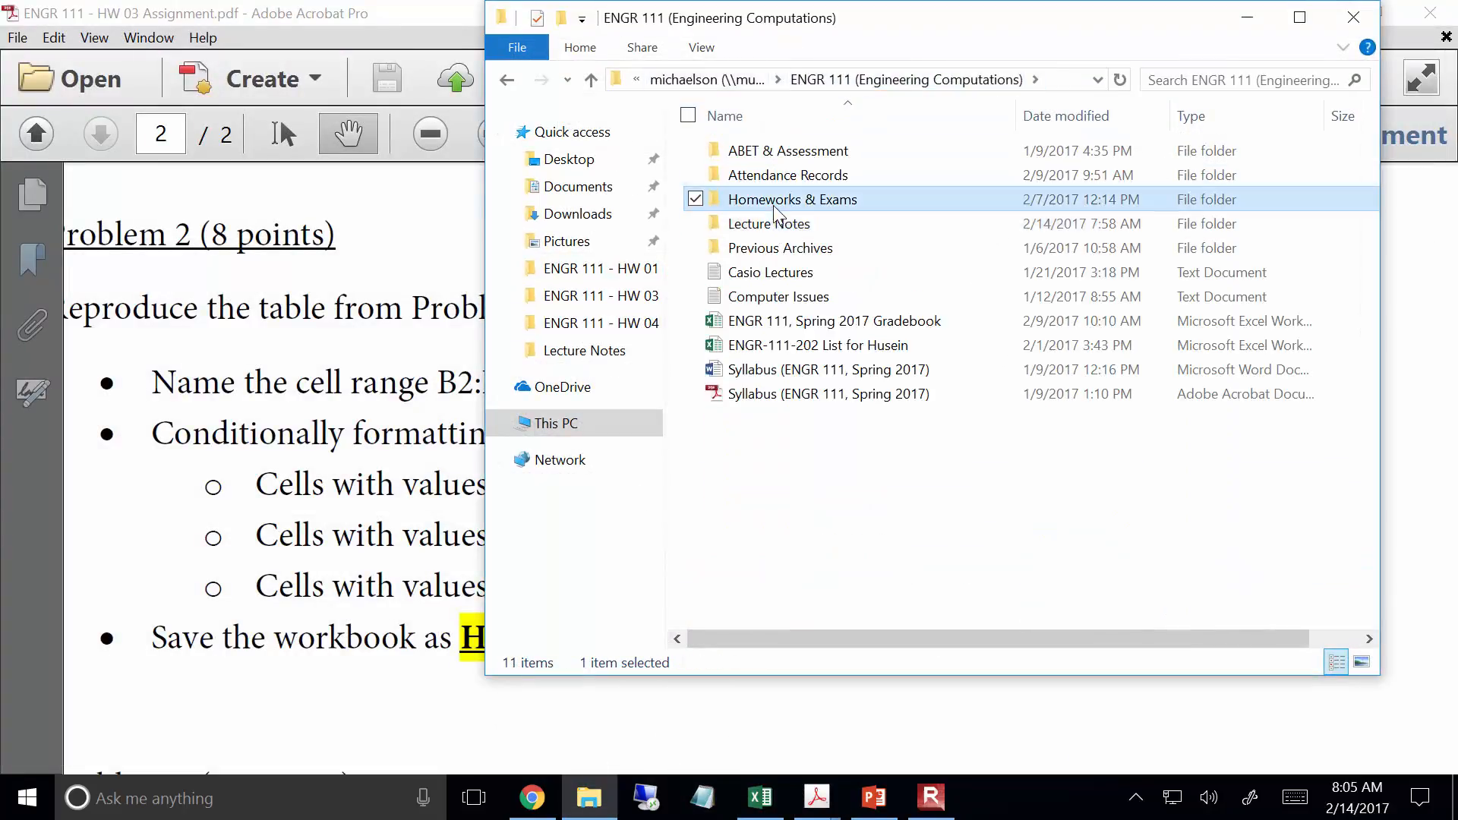
{"action": "double_click", "coordinate": [801, 207]}
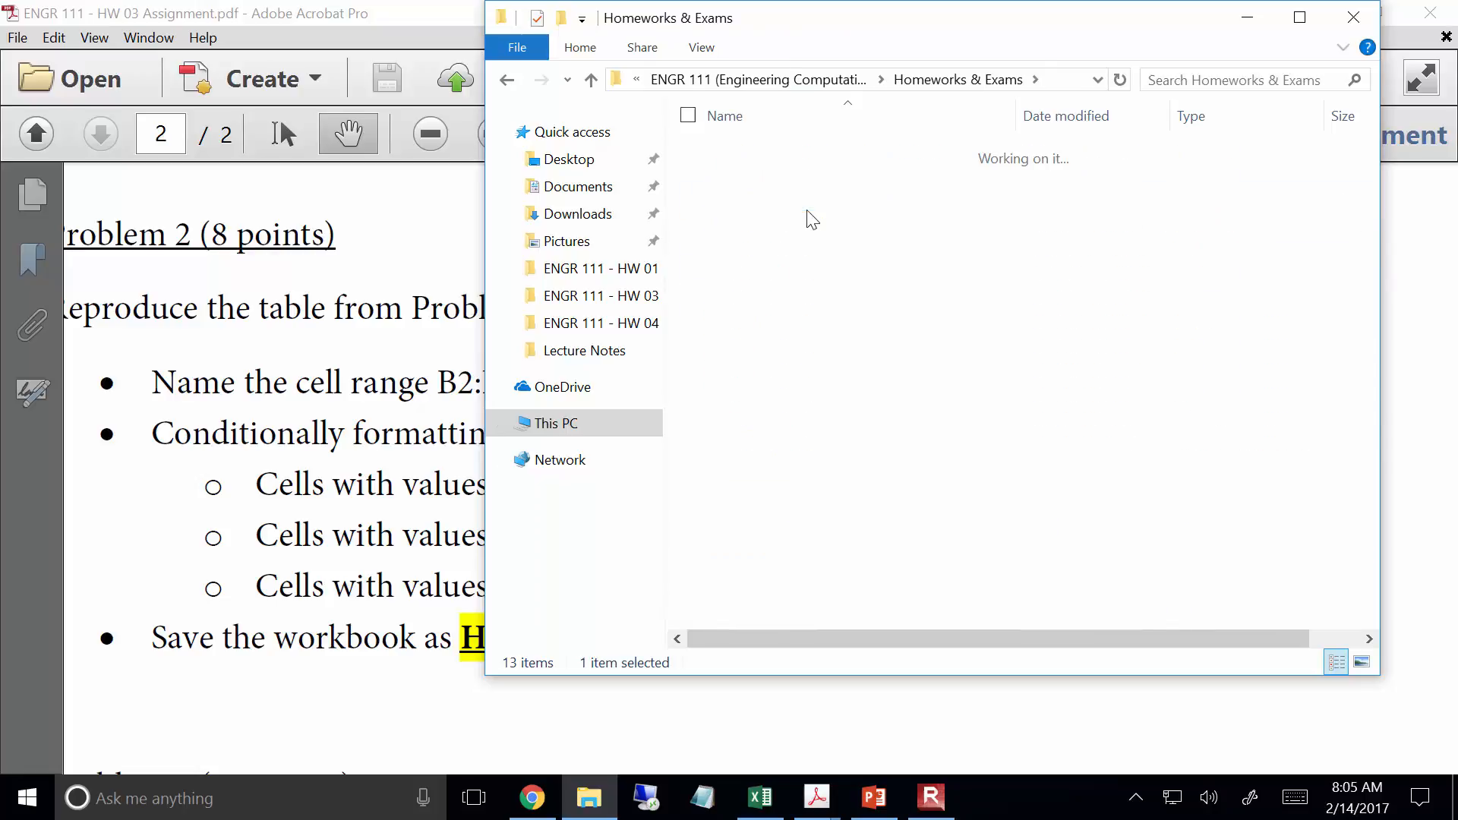
{"action": "double_click", "coordinate": [811, 225]}
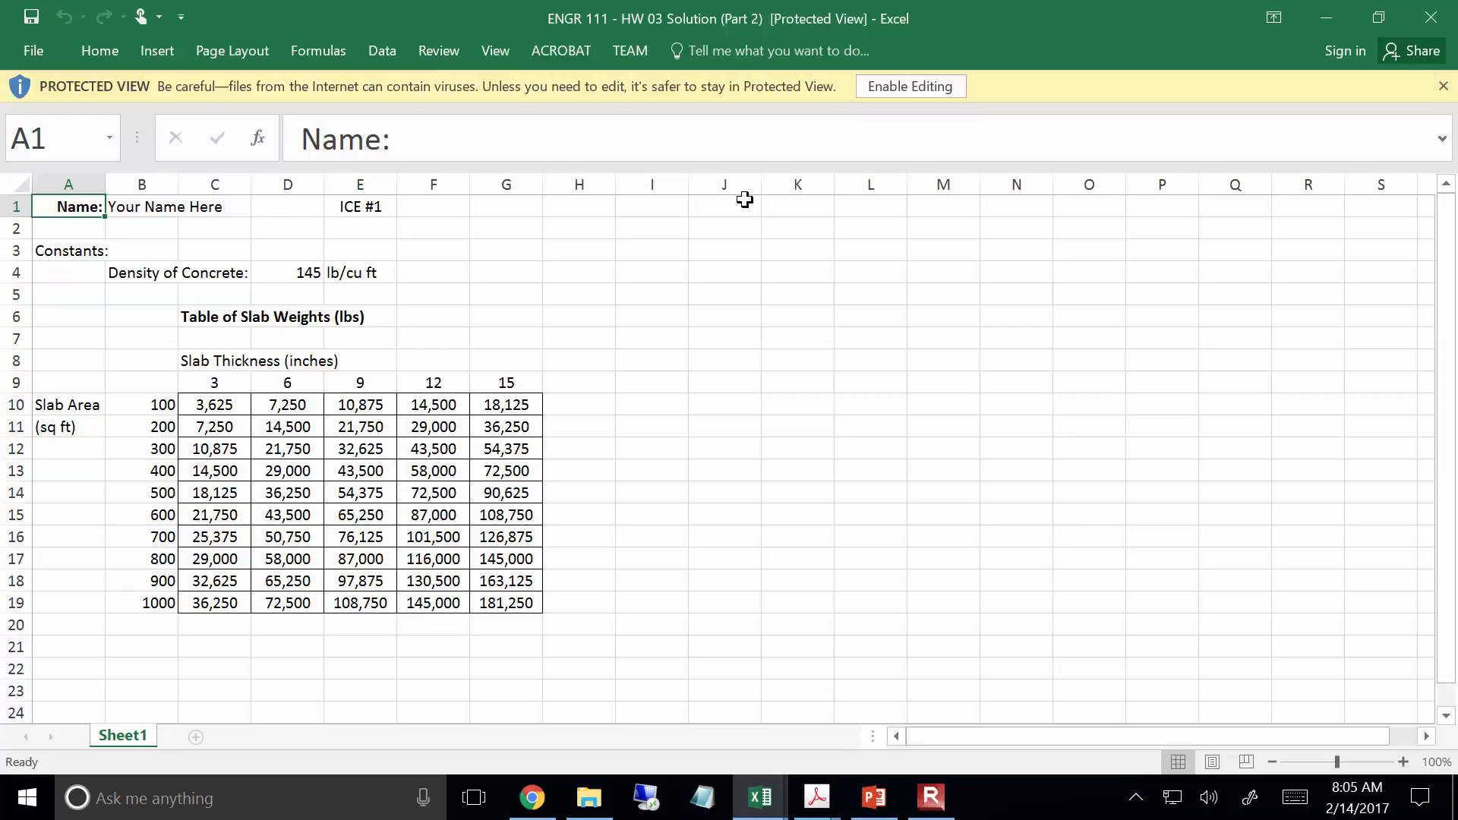
{"action": "left_click", "coordinate": [1451, 9]}
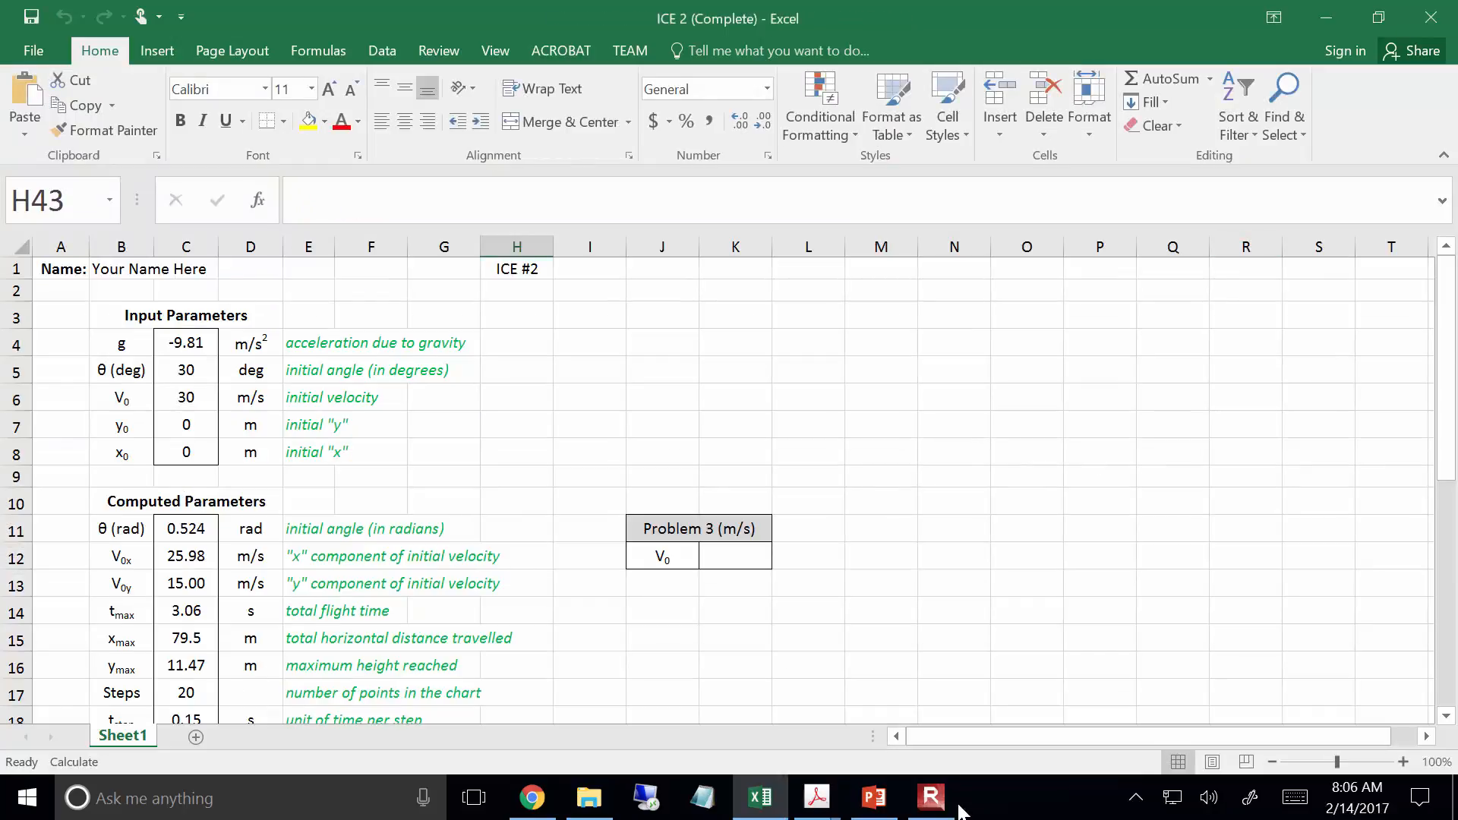
Step: Review the ICE 02 Assignment PDF in Acrobat and return to the ICE 2 (Complete) workbook in Excel
{"action": "mouse_move", "coordinate": [817, 794]}
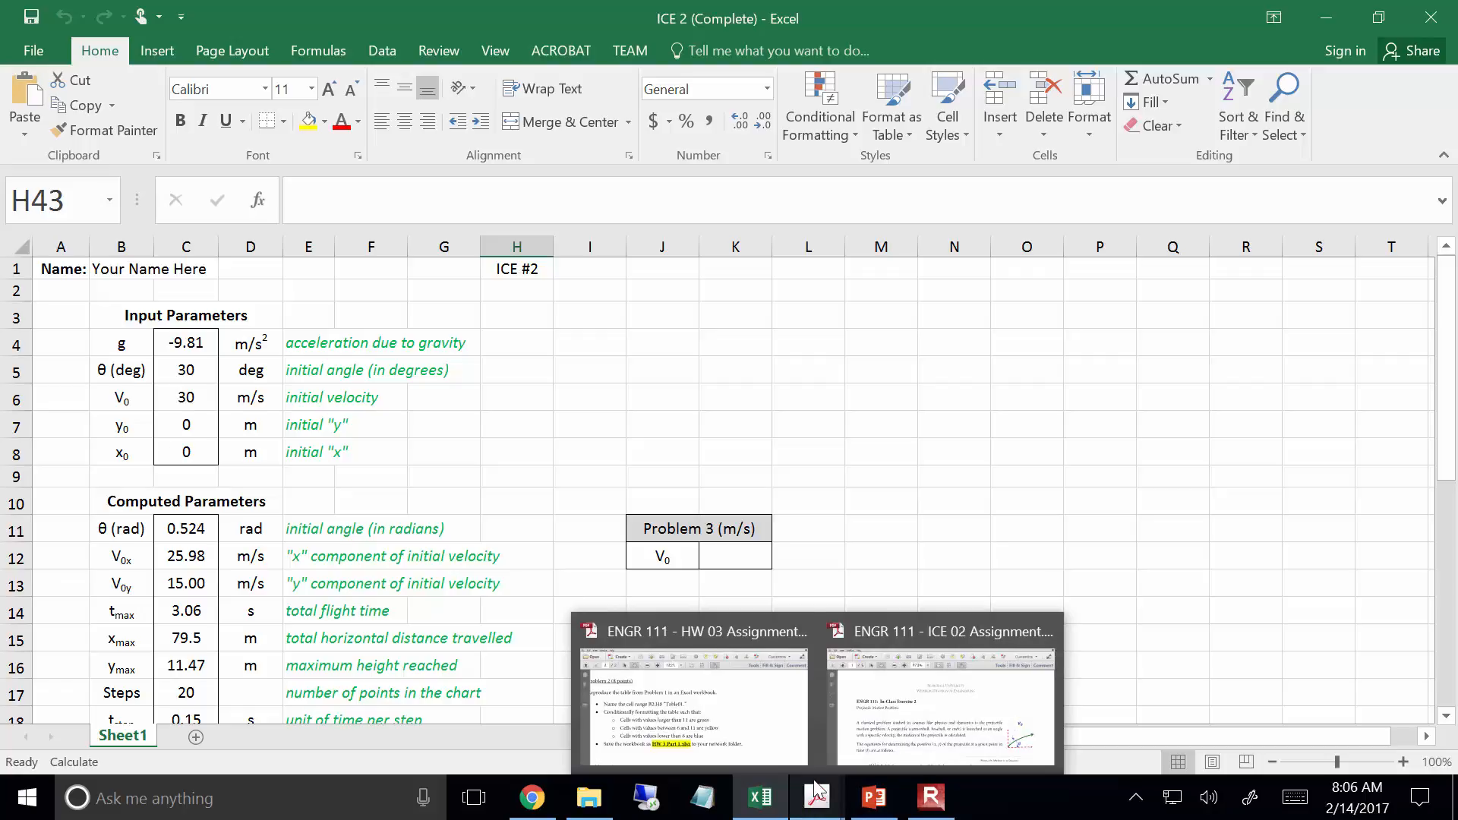
{"action": "left_click", "coordinate": [883, 733]}
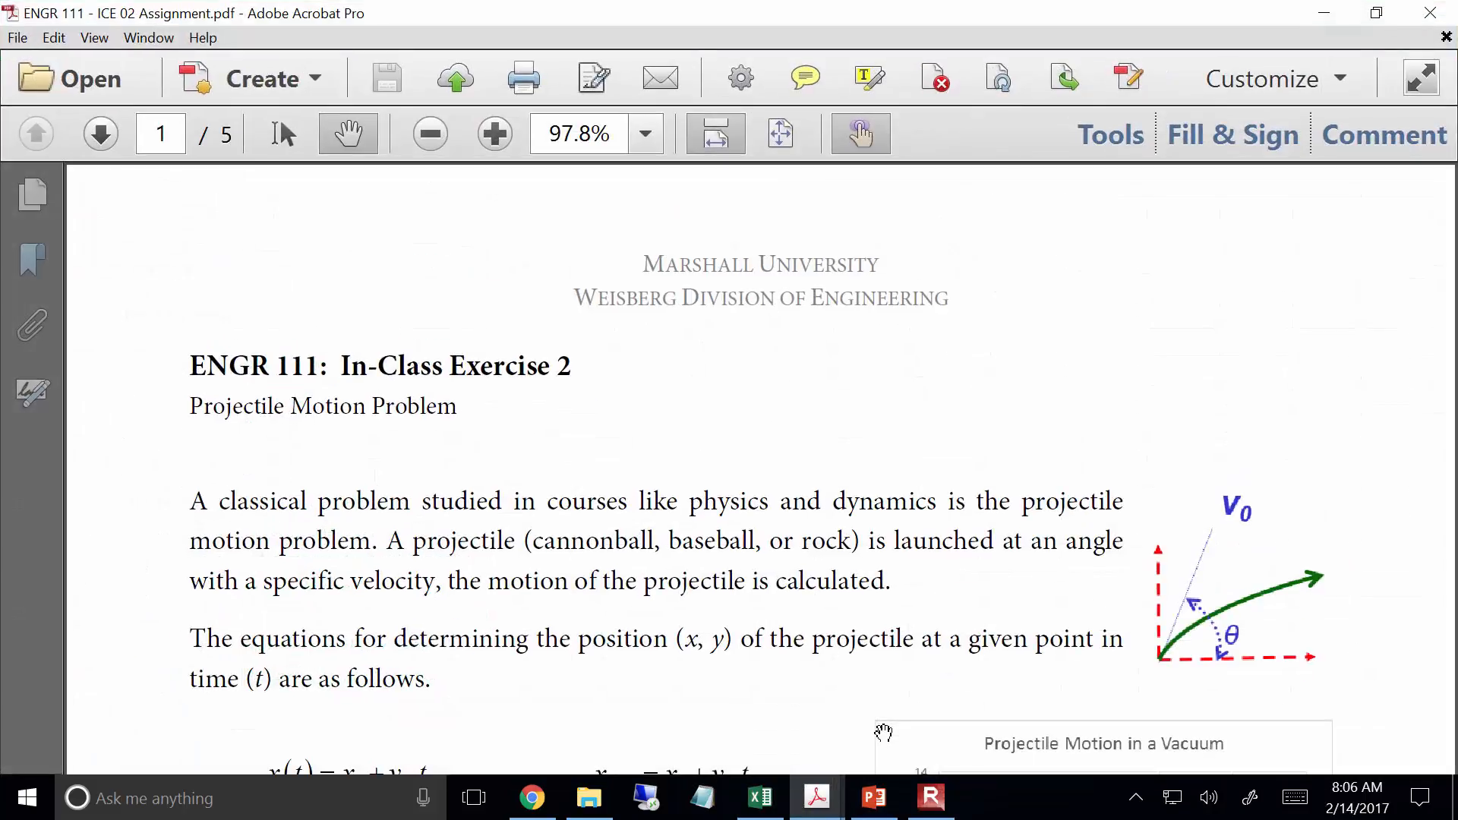
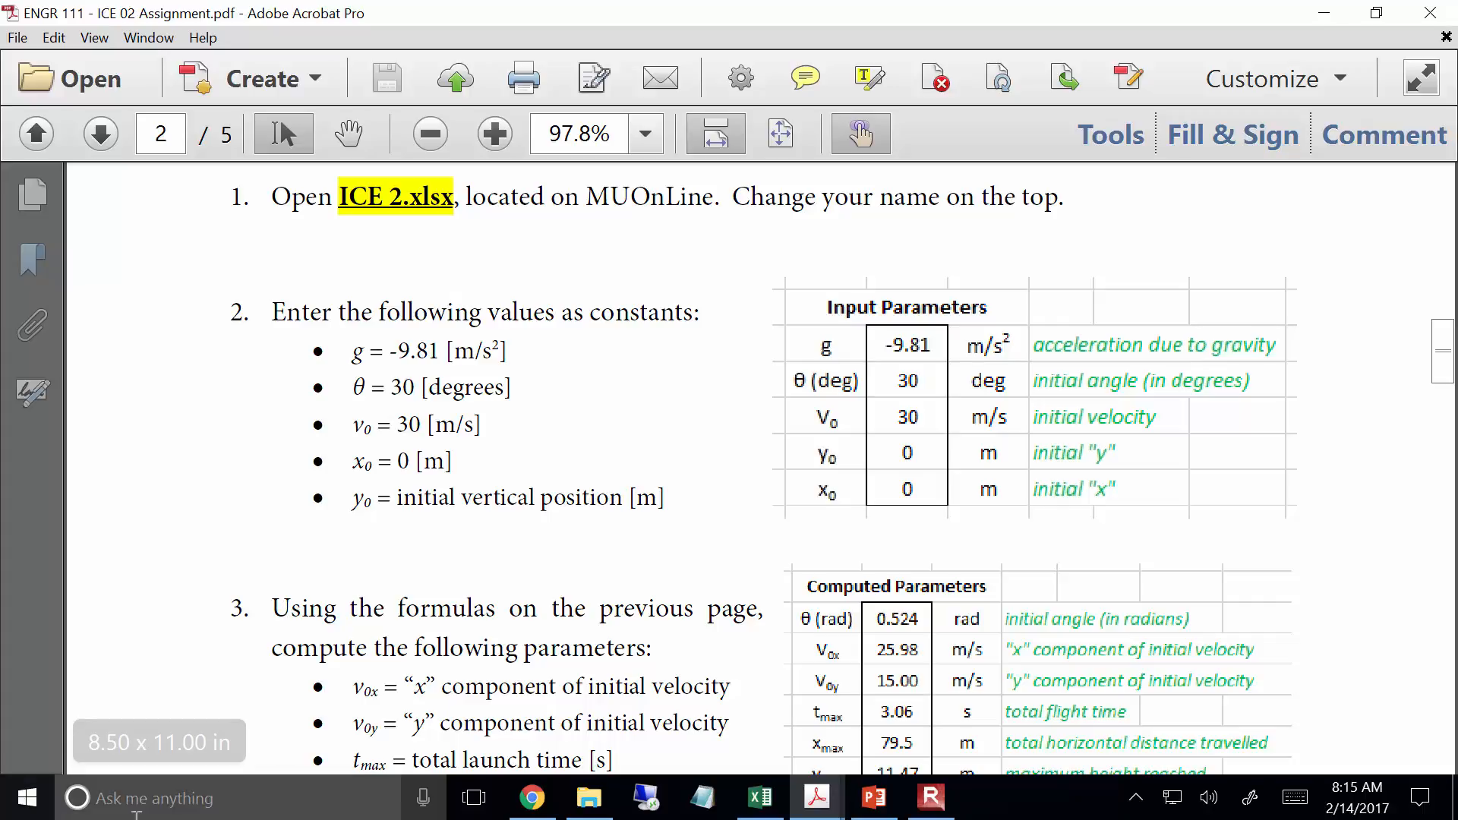
{"action": "mouse_move", "coordinate": [762, 812]}
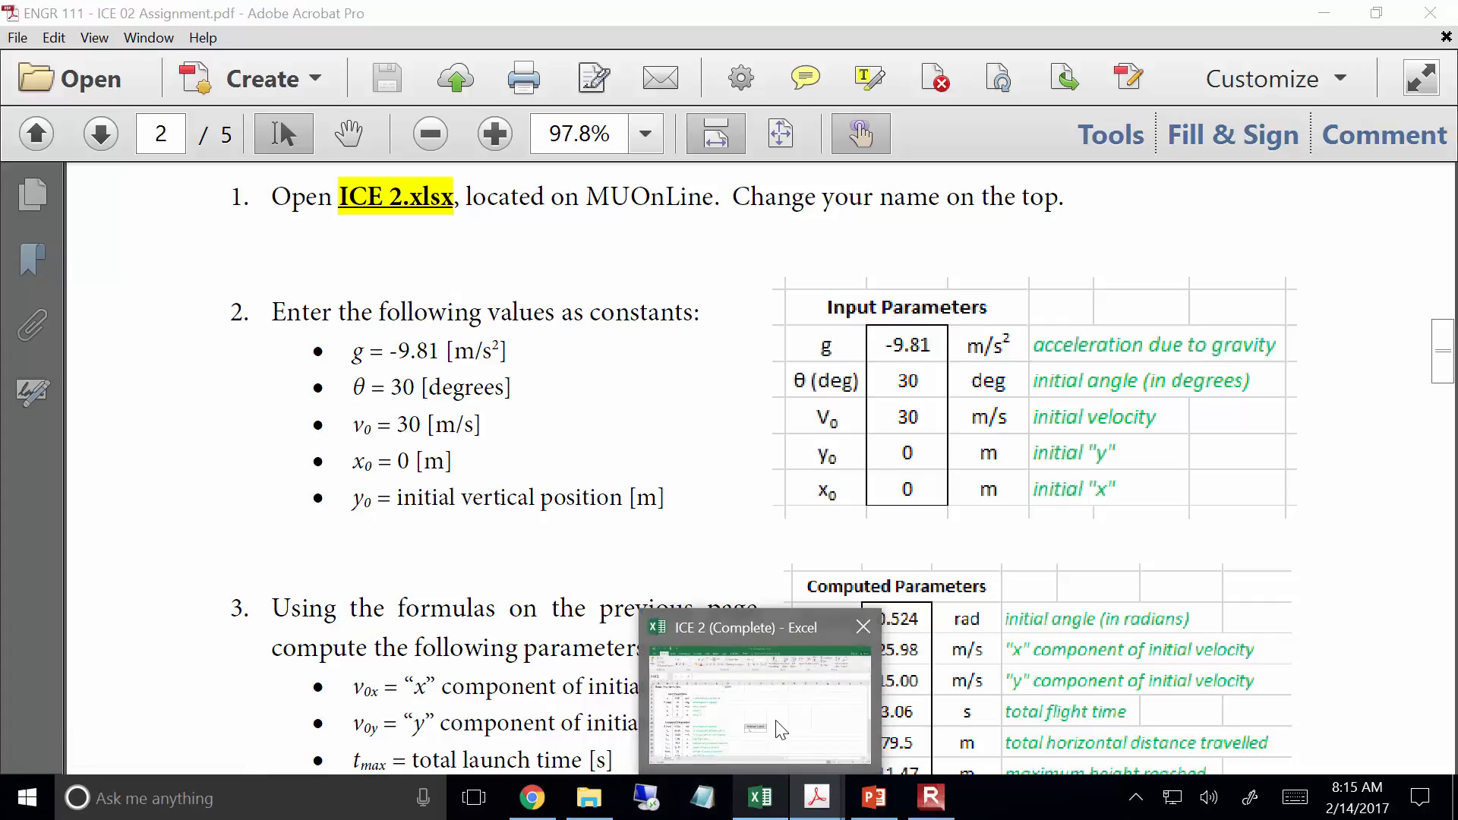
{"action": "left_click", "coordinate": [760, 703]}
{"action": "scroll", "coordinate": [7, 363], "scroll_direction": "up", "scroll_amount": 3, "text": "ctrl"}
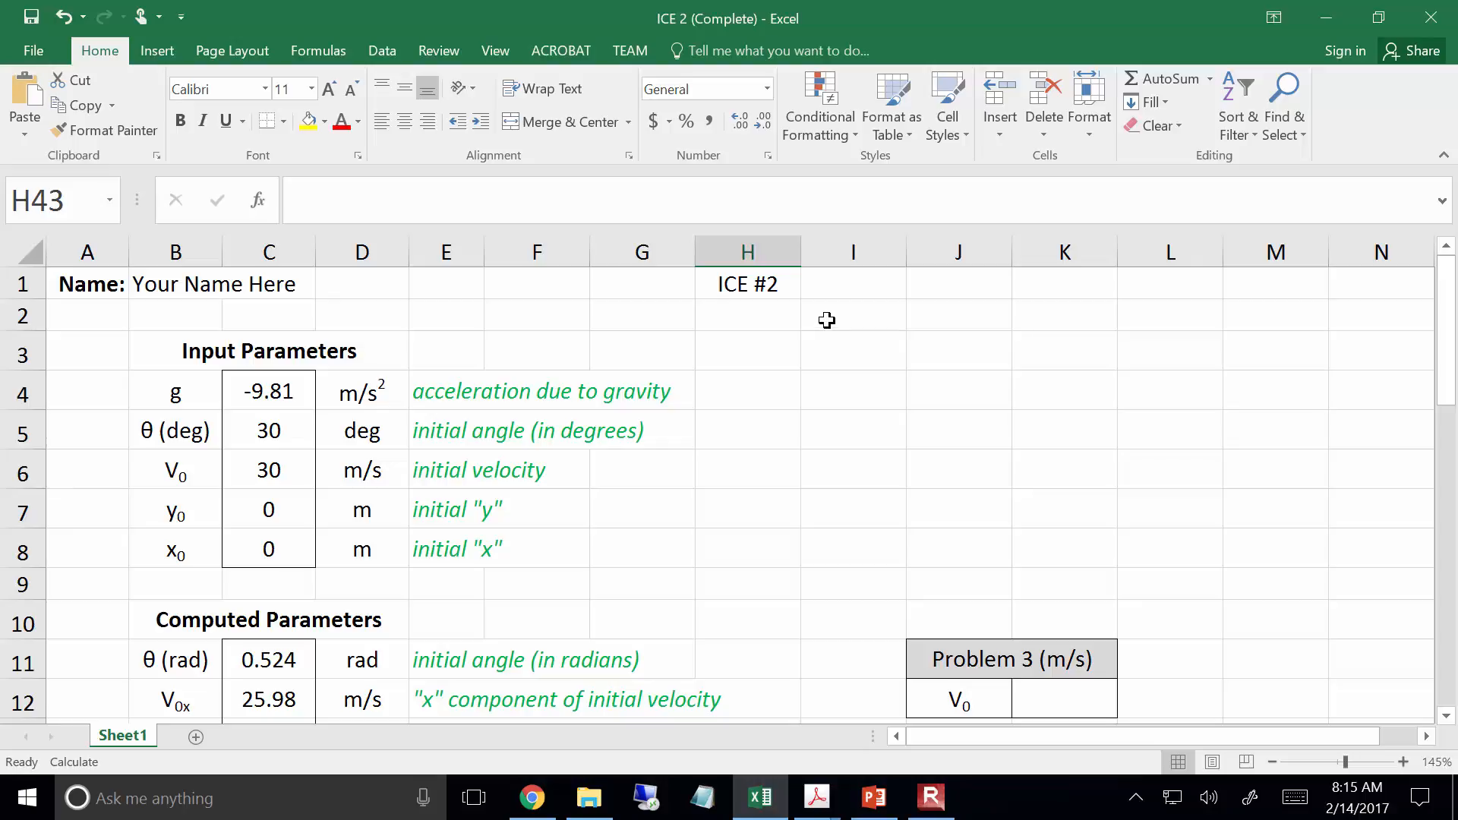
Step: Try replacing the radians formula in C11 with the constant .524, and undo the entry
{"action": "left_click", "coordinate": [243, 676]}
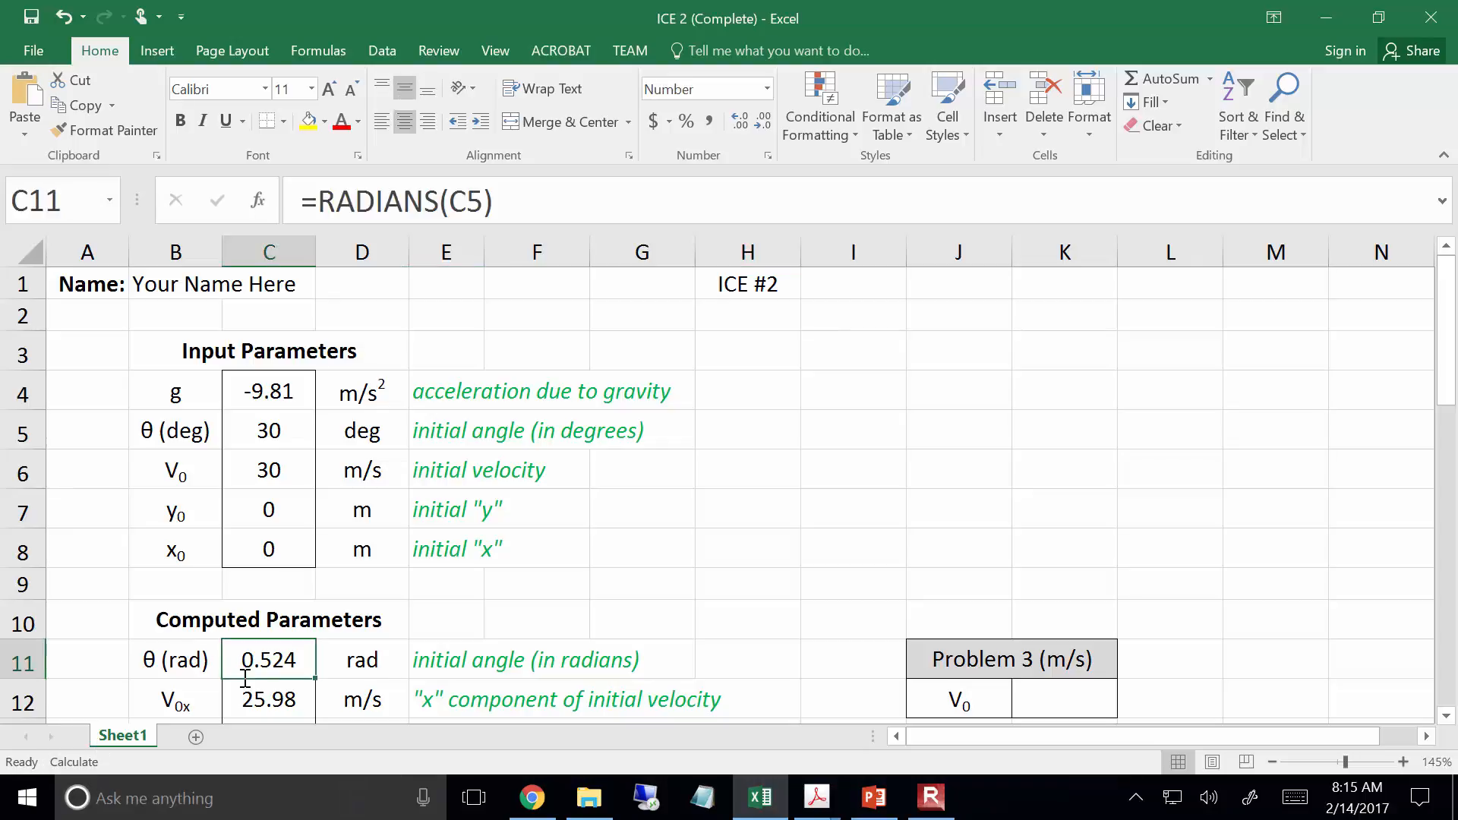
{"action": "type", "text": ".524"}
{"action": "key", "text": "Return"}
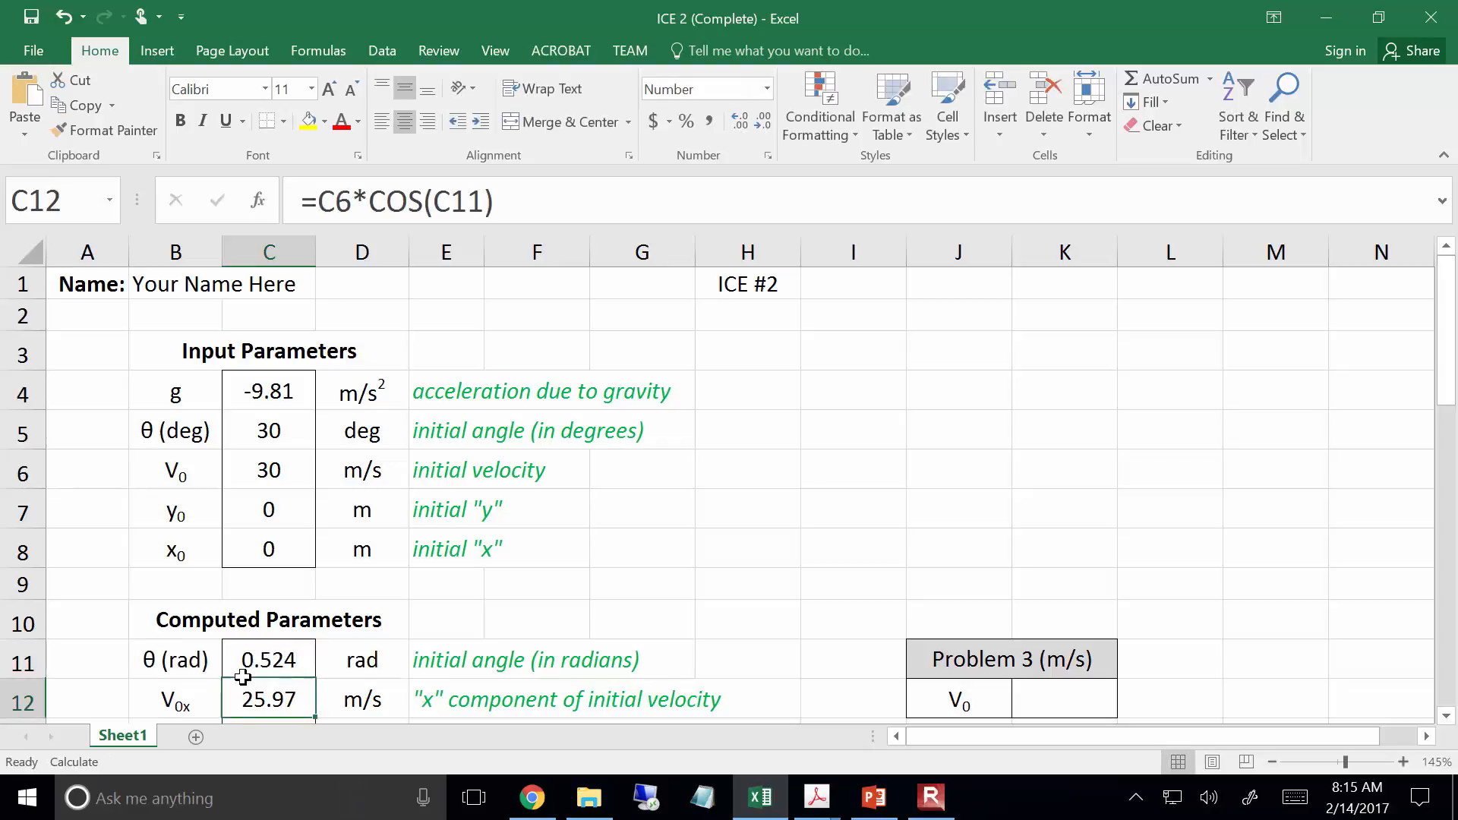
{"action": "key", "text": "ctrl+z"}
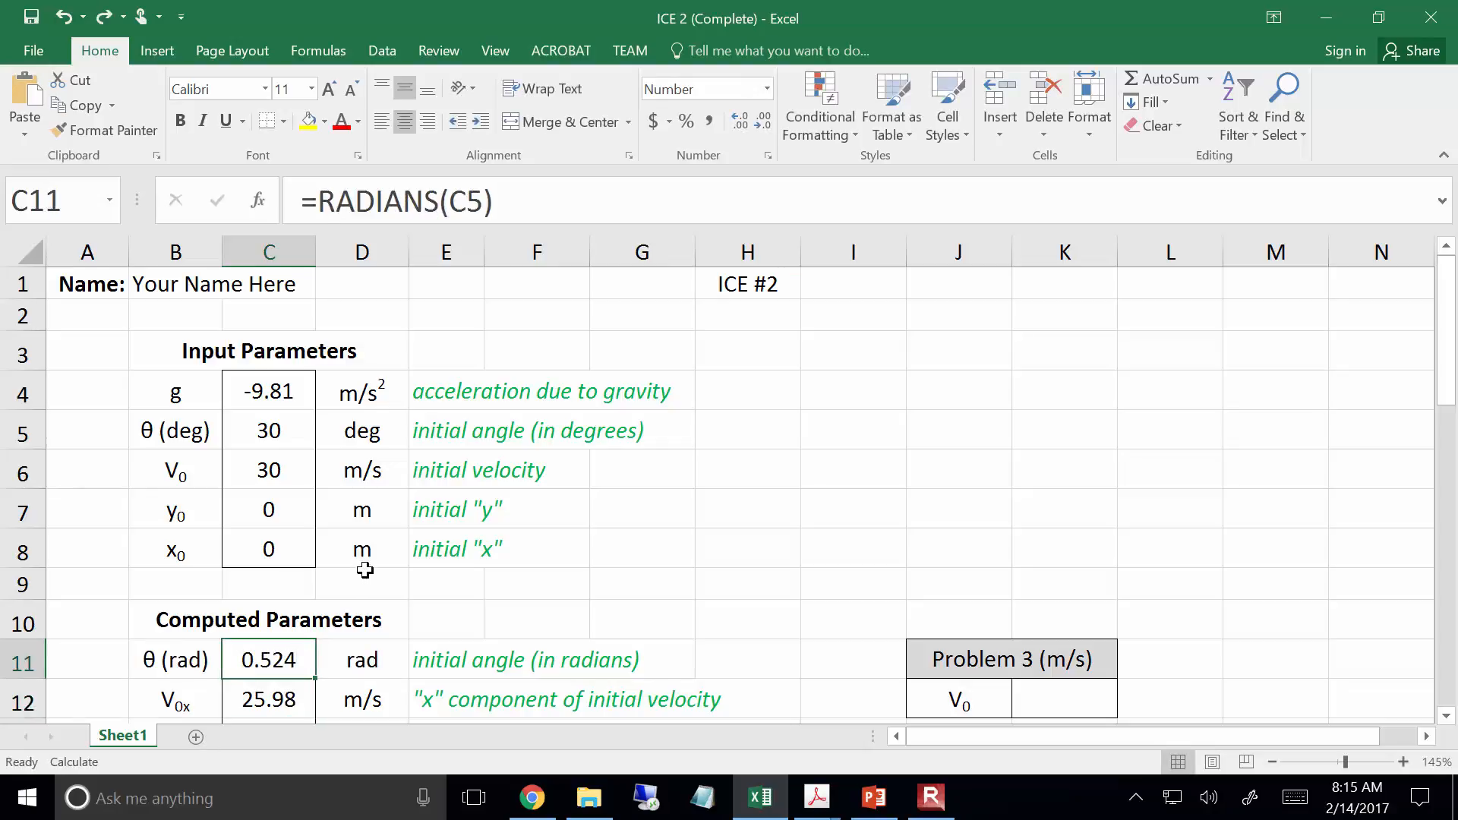
Step: Test the initial angle in C5 with 20 degrees, and undo the change
{"action": "left_click", "coordinate": [304, 430]}
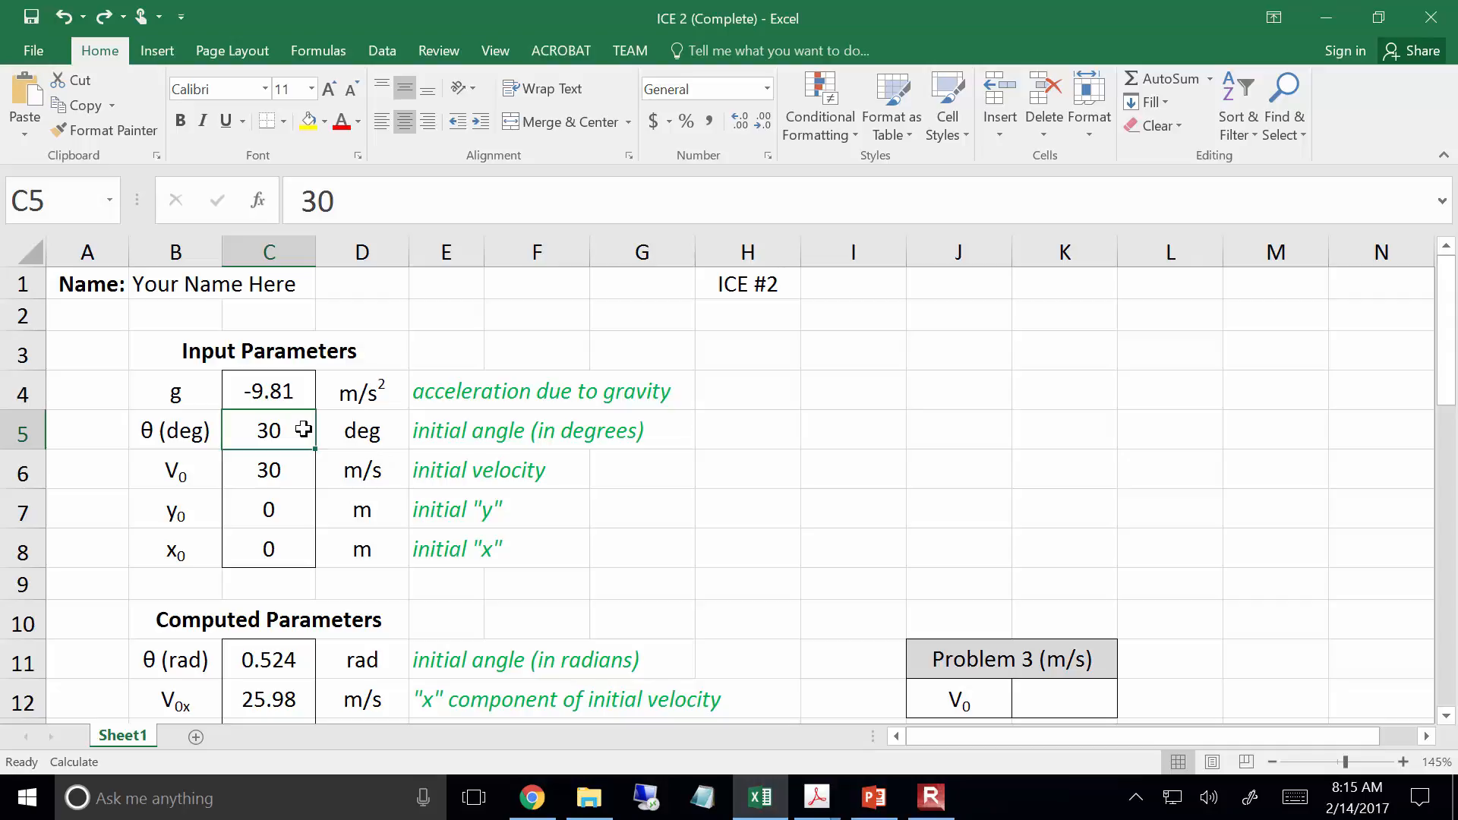
{"action": "type", "text": "20"}
{"action": "key", "text": "Return"}
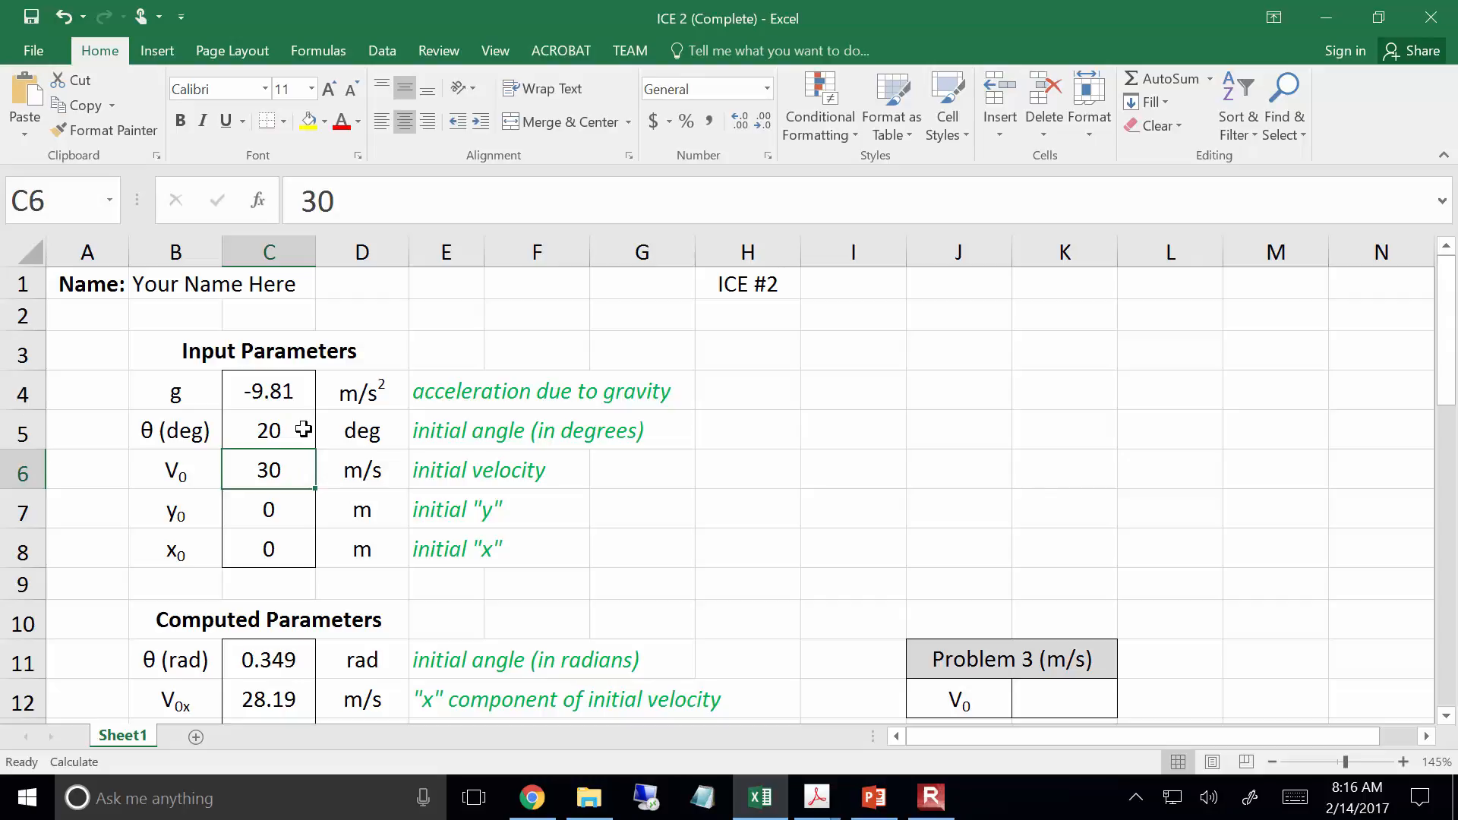
{"action": "key", "text": "ctrl+z"}
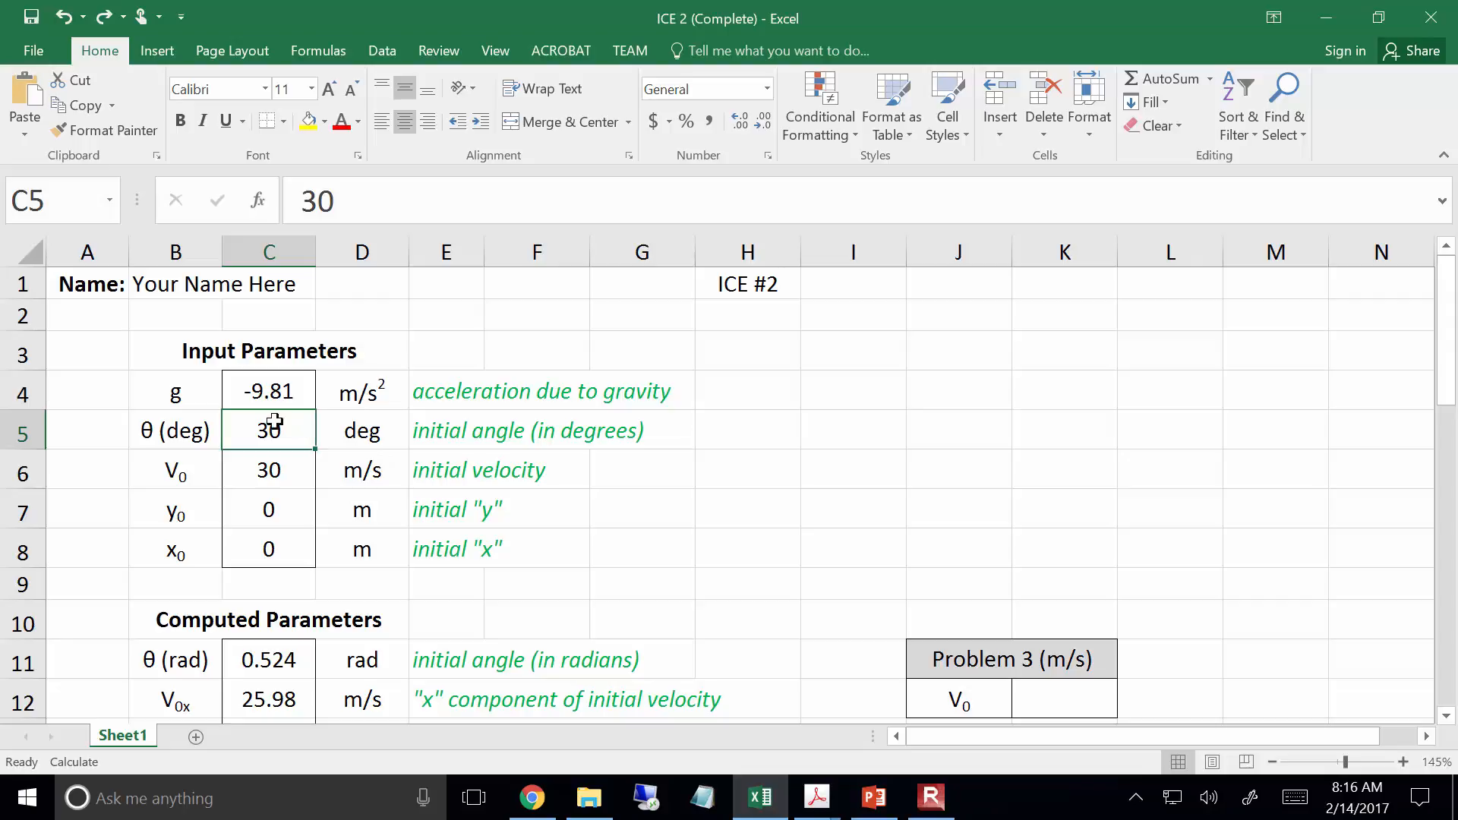
Step: Fill the computed parameter cells C11:C16, from θ (rad) to ymax, with yellow
{"action": "scroll", "coordinate": [273, 384], "scroll_direction": "down", "scroll_amount": 3}
{"action": "scroll", "coordinate": [230, 376], "scroll_direction": "up", "scroll_amount": 1}
{"action": "left_click_drag", "start_coordinate": [253, 441], "coordinate": [263, 631]}
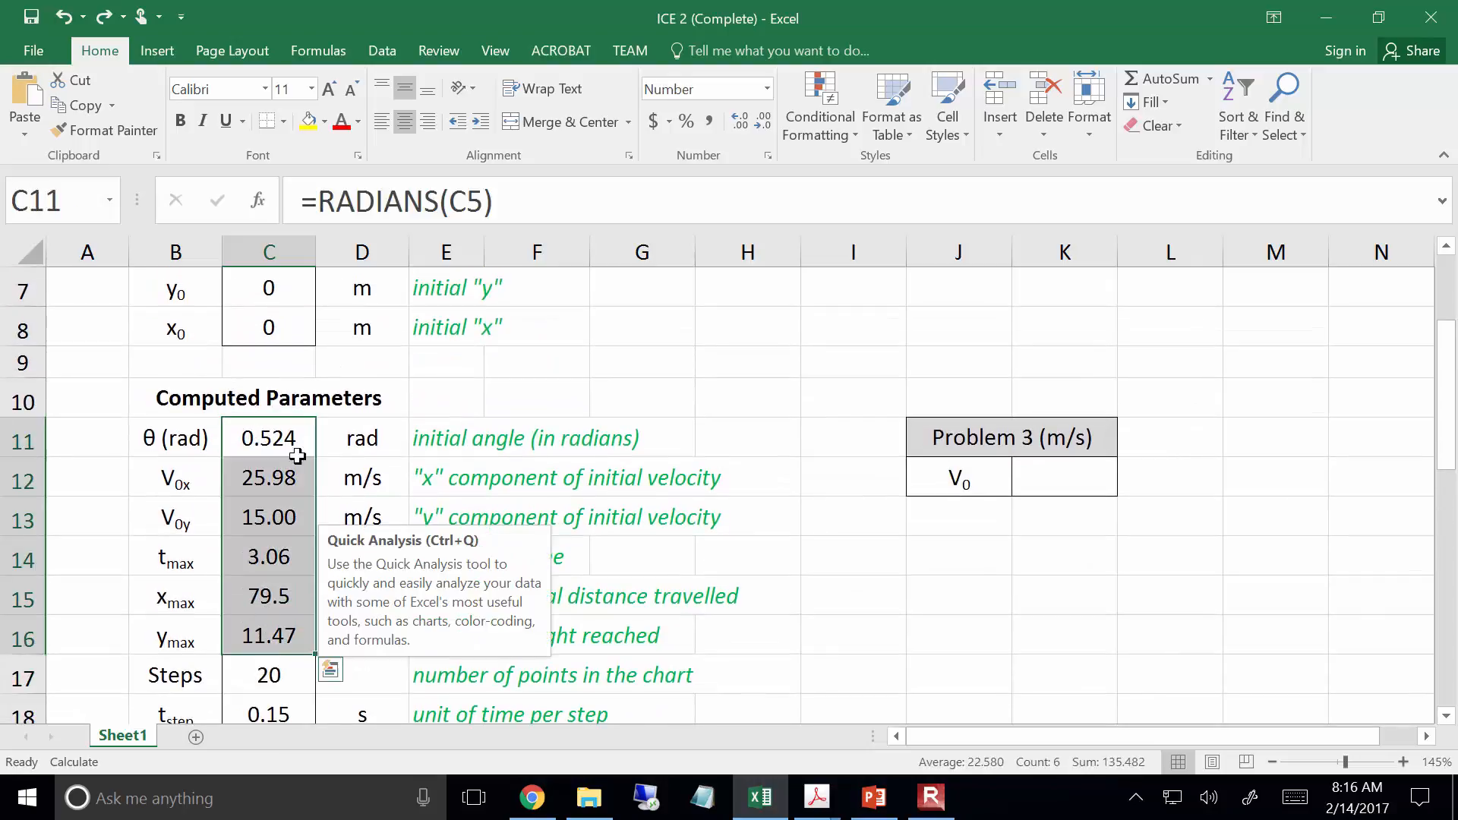
{"action": "left_click", "coordinate": [308, 121]}
{"action": "left_click", "coordinate": [836, 388]}
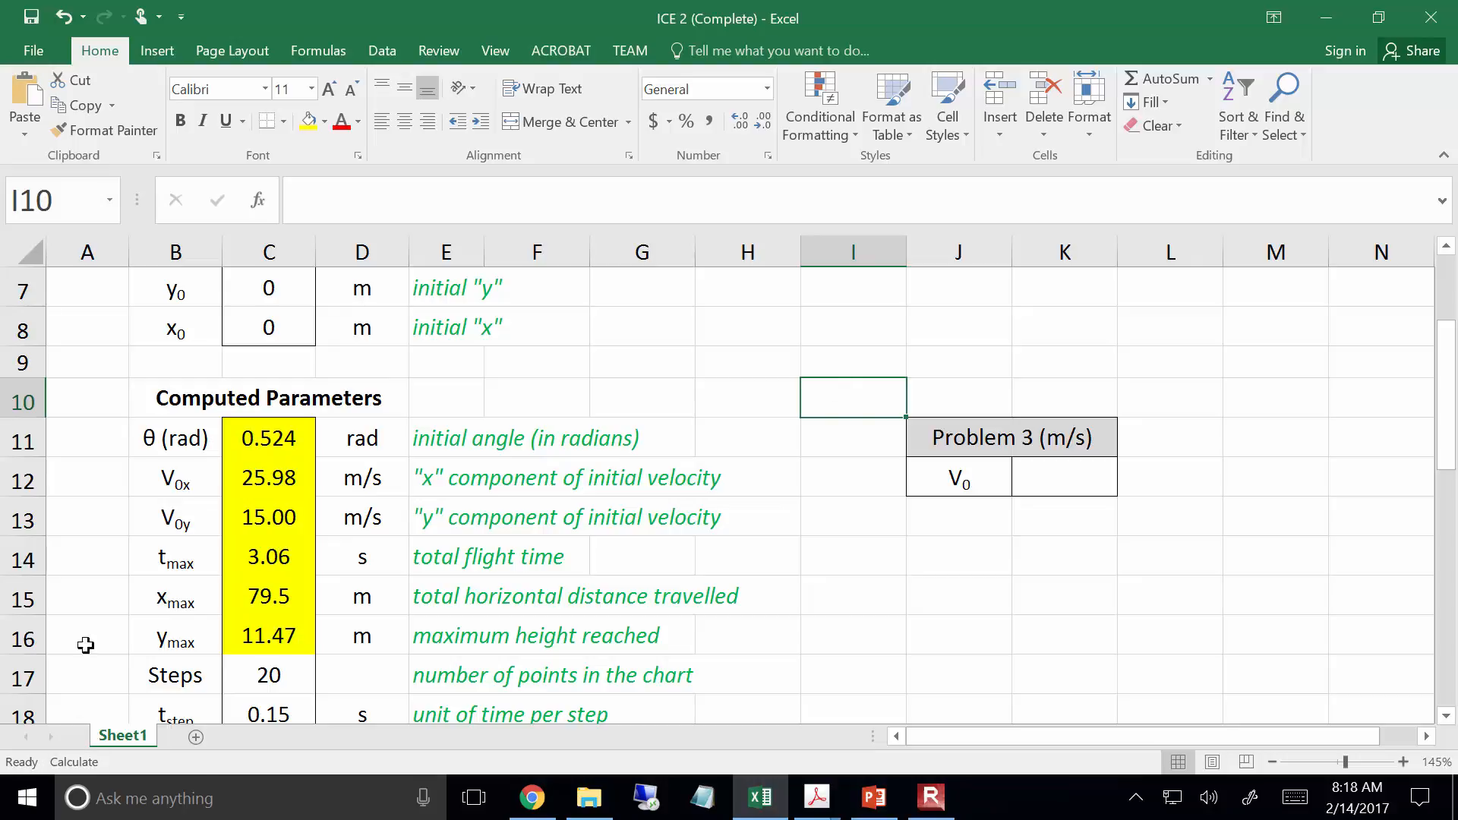
Step: Examine the formulas behind the computed initial angle, flight time, horizontal distance and maximum height, including the cells that xmax references
{"action": "left_click", "coordinate": [283, 446]}
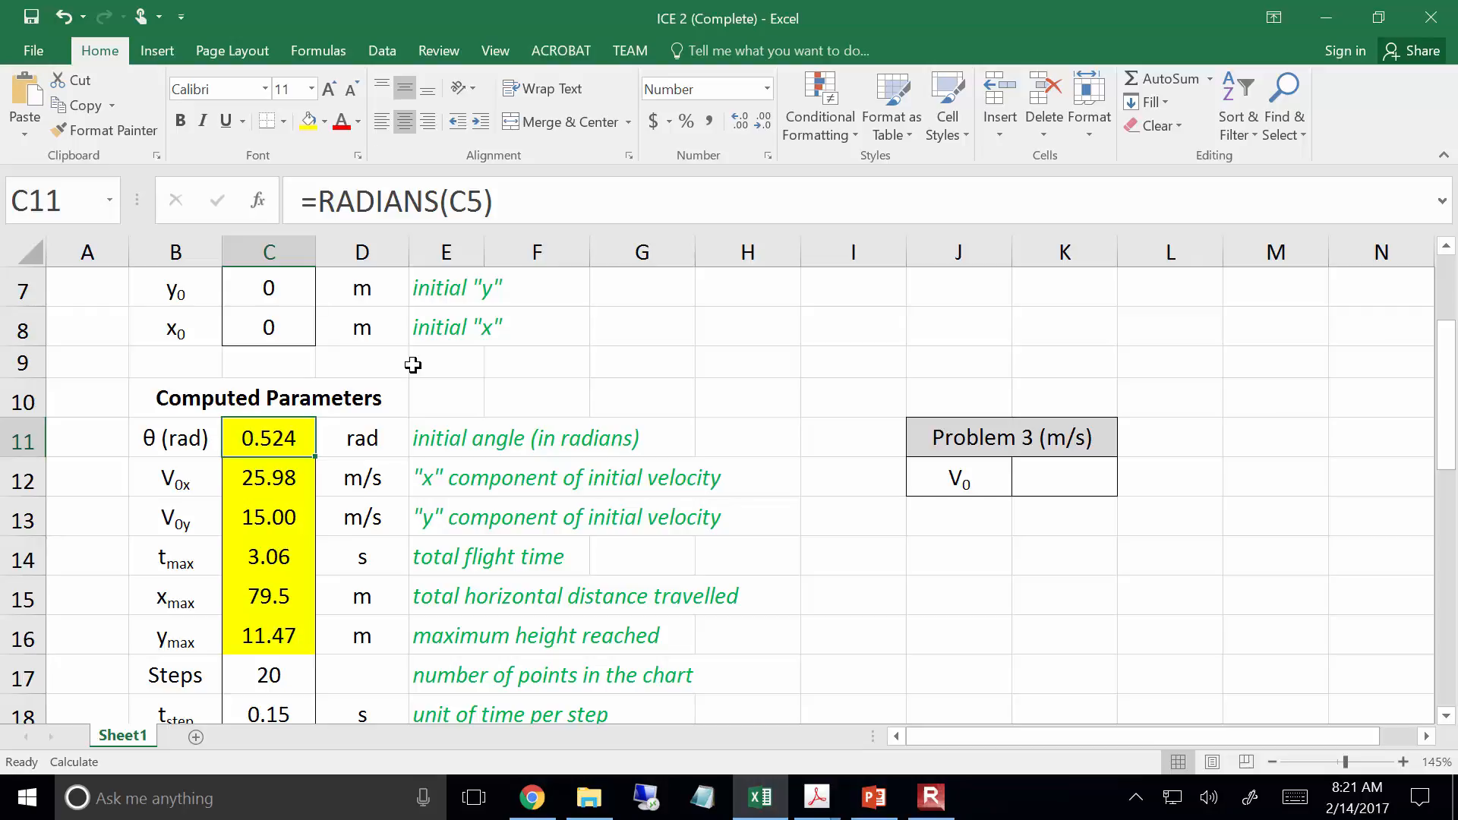
{"action": "left_click", "coordinate": [271, 566]}
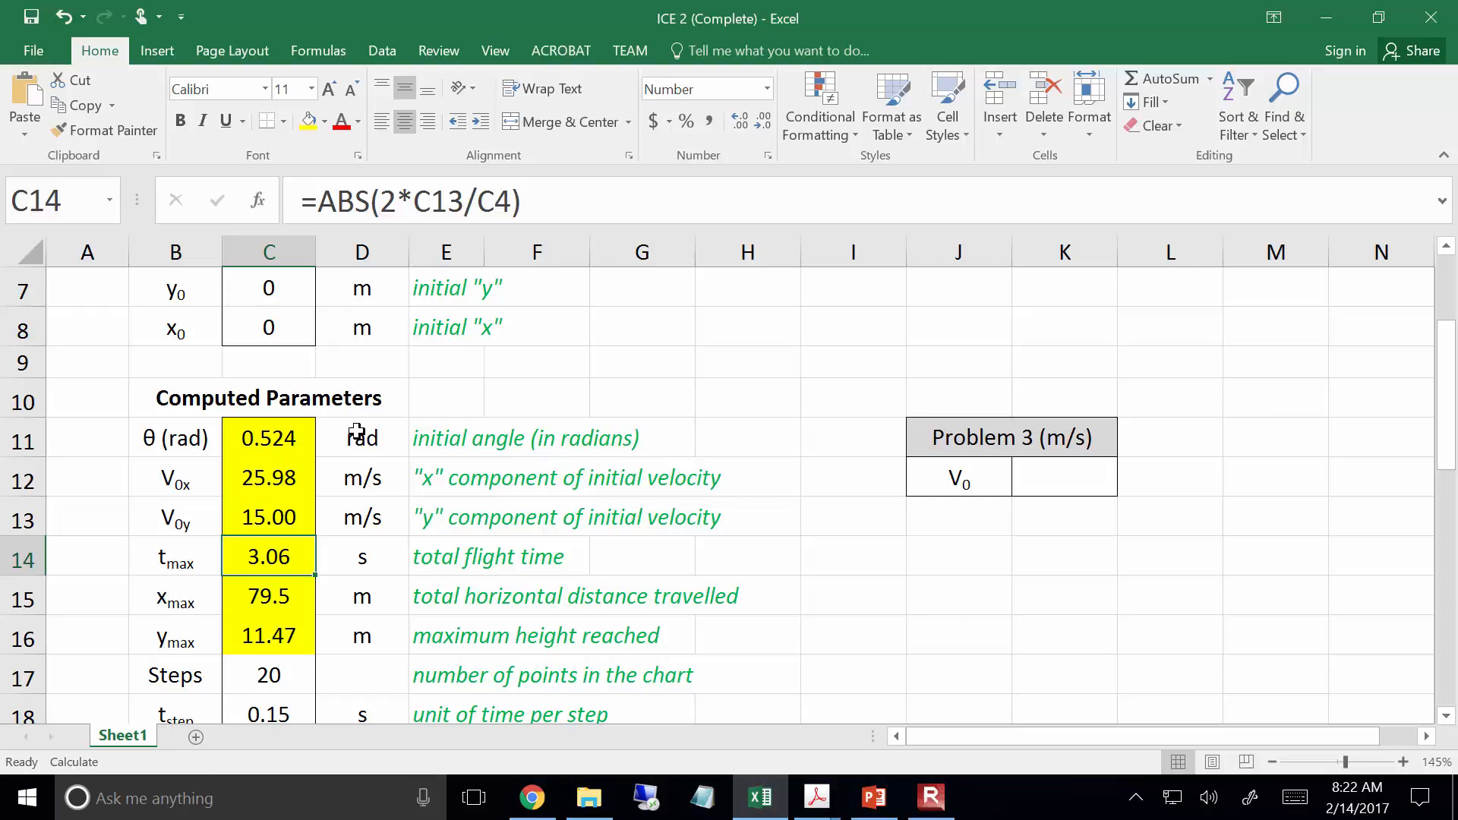
{"action": "key", "text": "Up"}
{"action": "key", "text": "Up"}
{"action": "key", "text": "Up"}
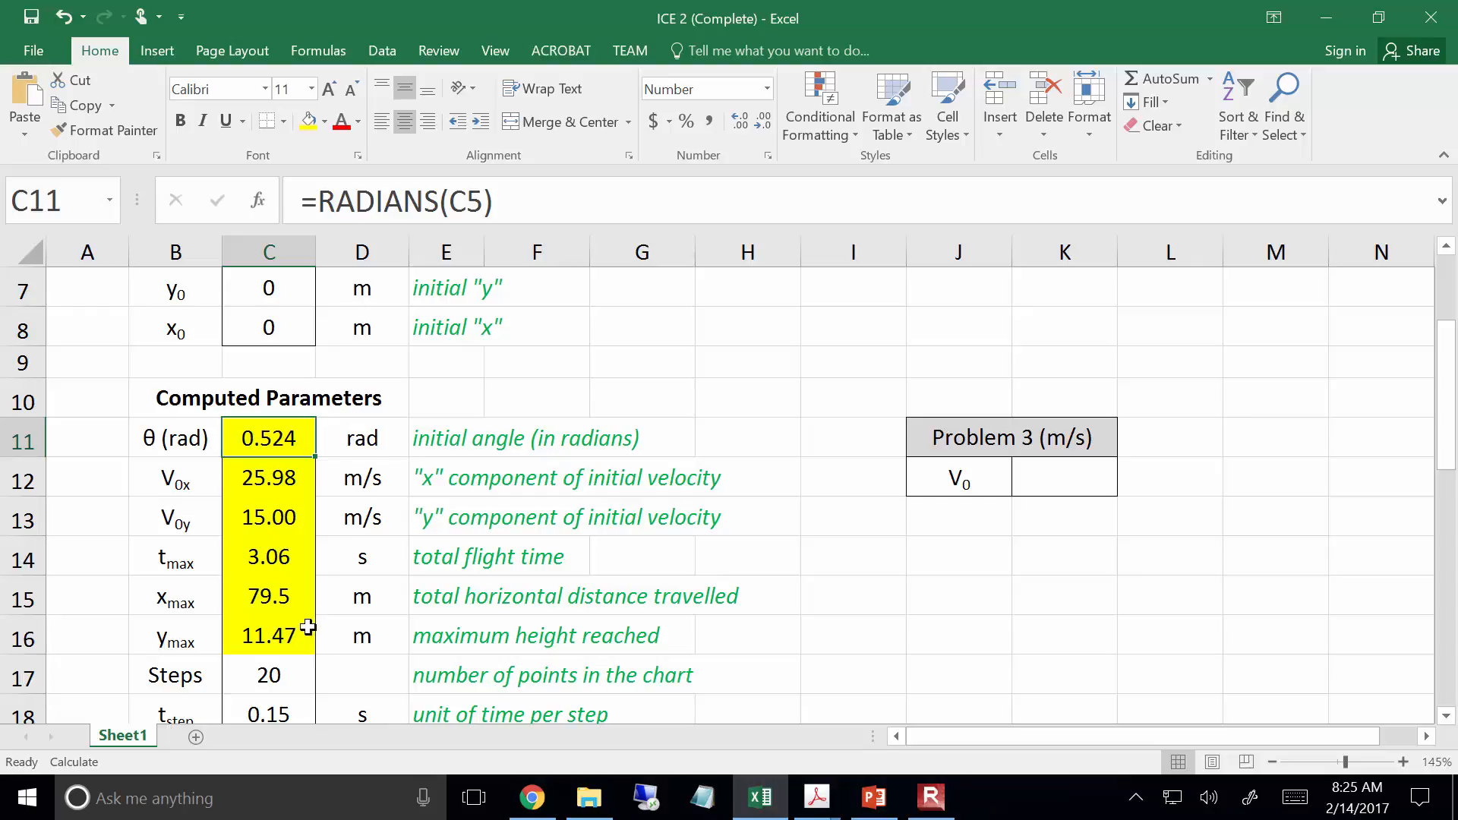
{"action": "left_click", "coordinate": [304, 600]}
{"action": "left_click", "coordinate": [557, 186]}
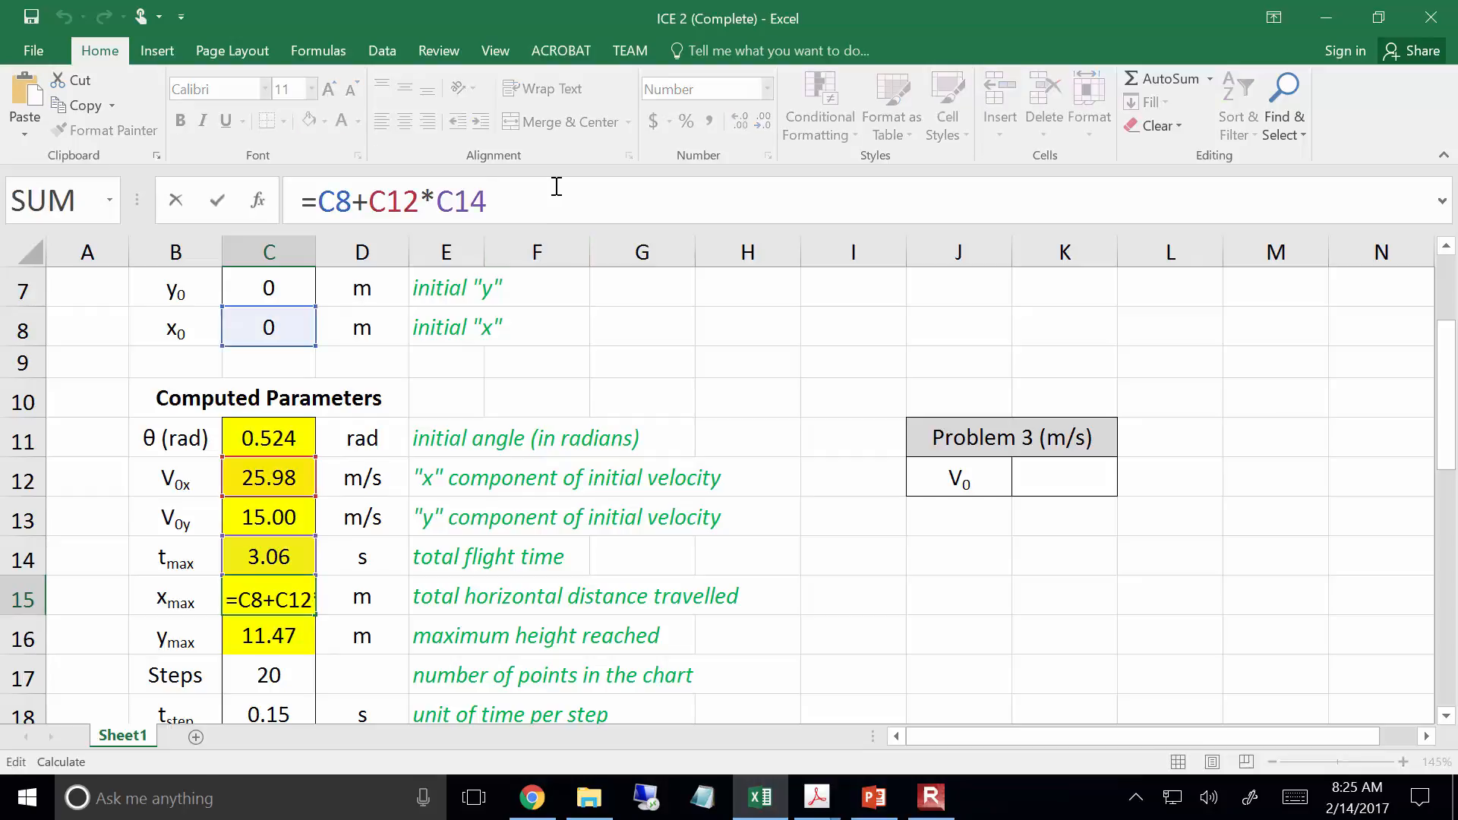
{"action": "key", "text": "Return"}
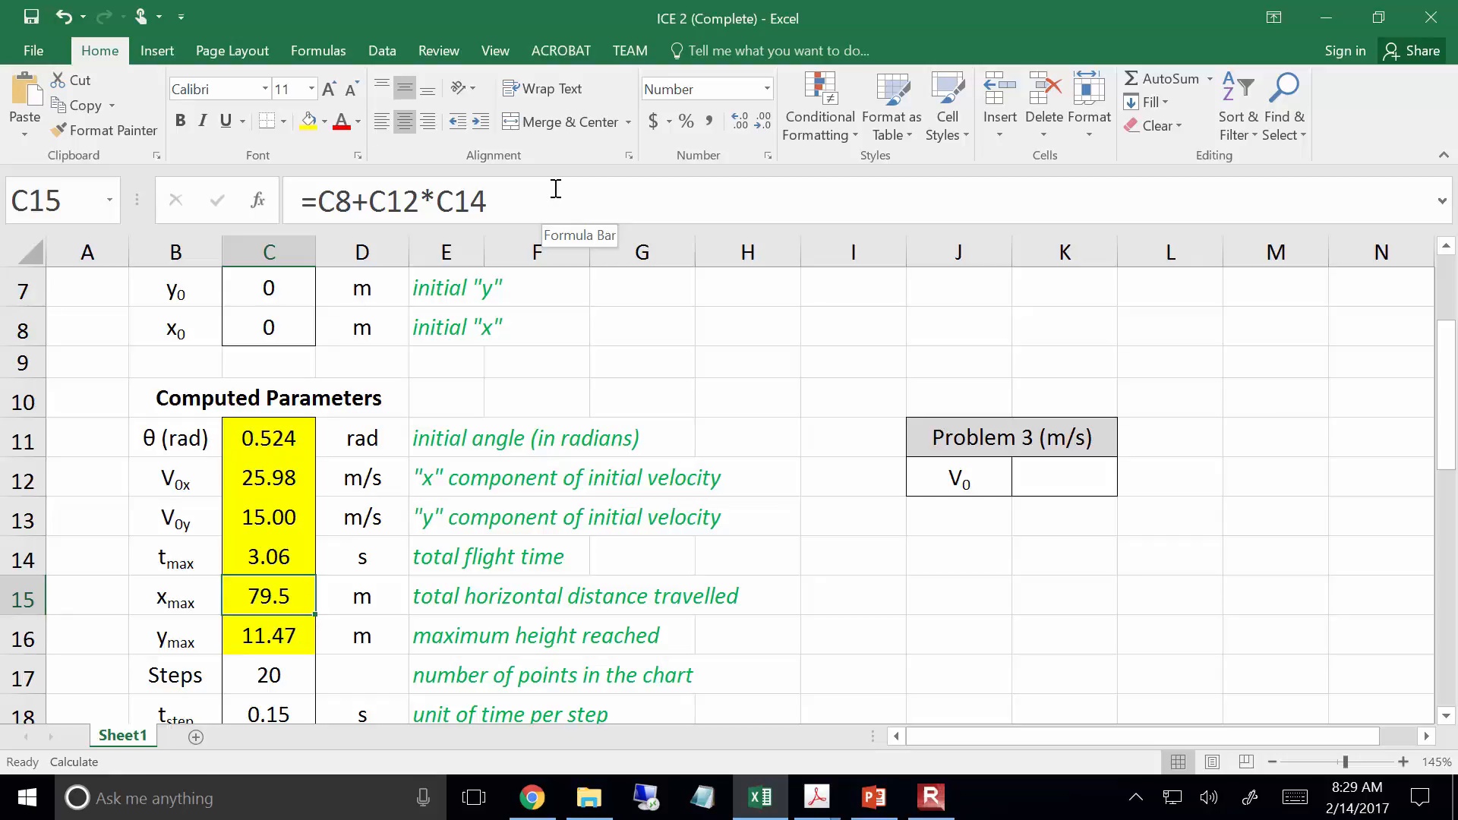
{"action": "key", "text": "Down"}
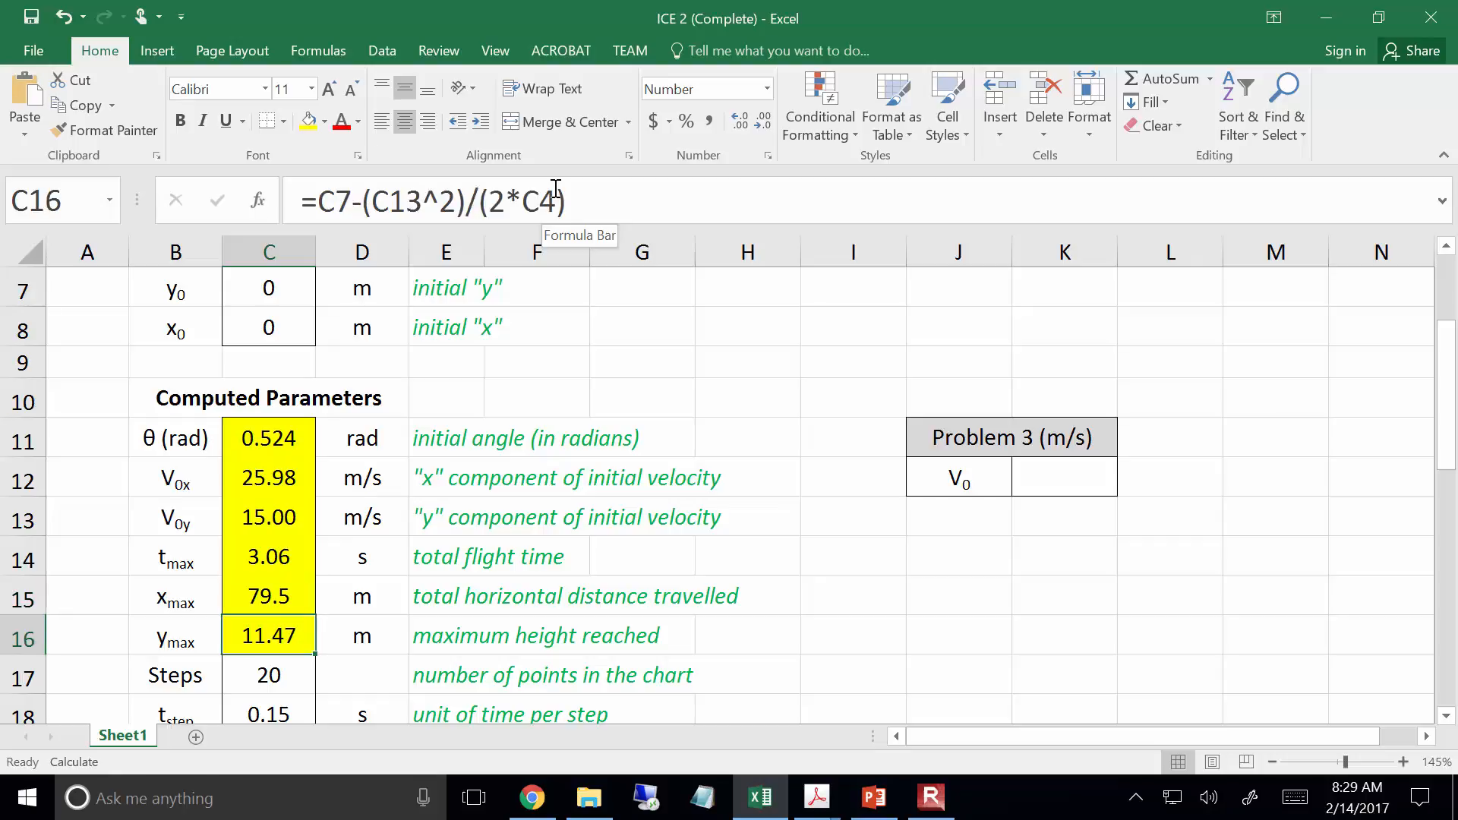
{"action": "key", "text": "Up"}
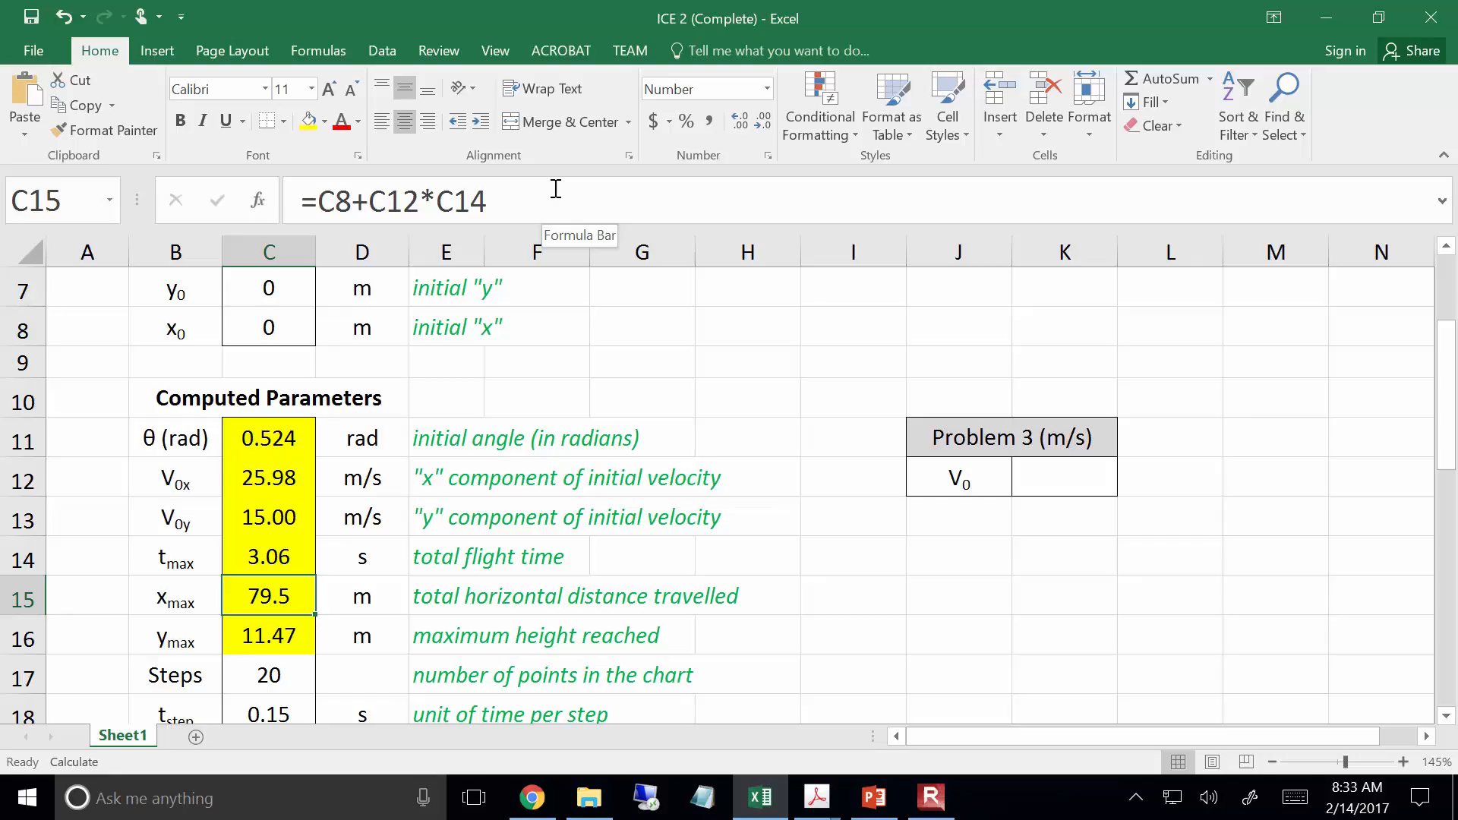
Step: Examine the formula behind the time per step in C18
{"action": "scroll", "coordinate": [345, 228], "scroll_direction": "up", "scroll_amount": 1}
{"action": "scroll", "coordinate": [343, 284], "scroll_direction": "down", "scroll_amount": 2}
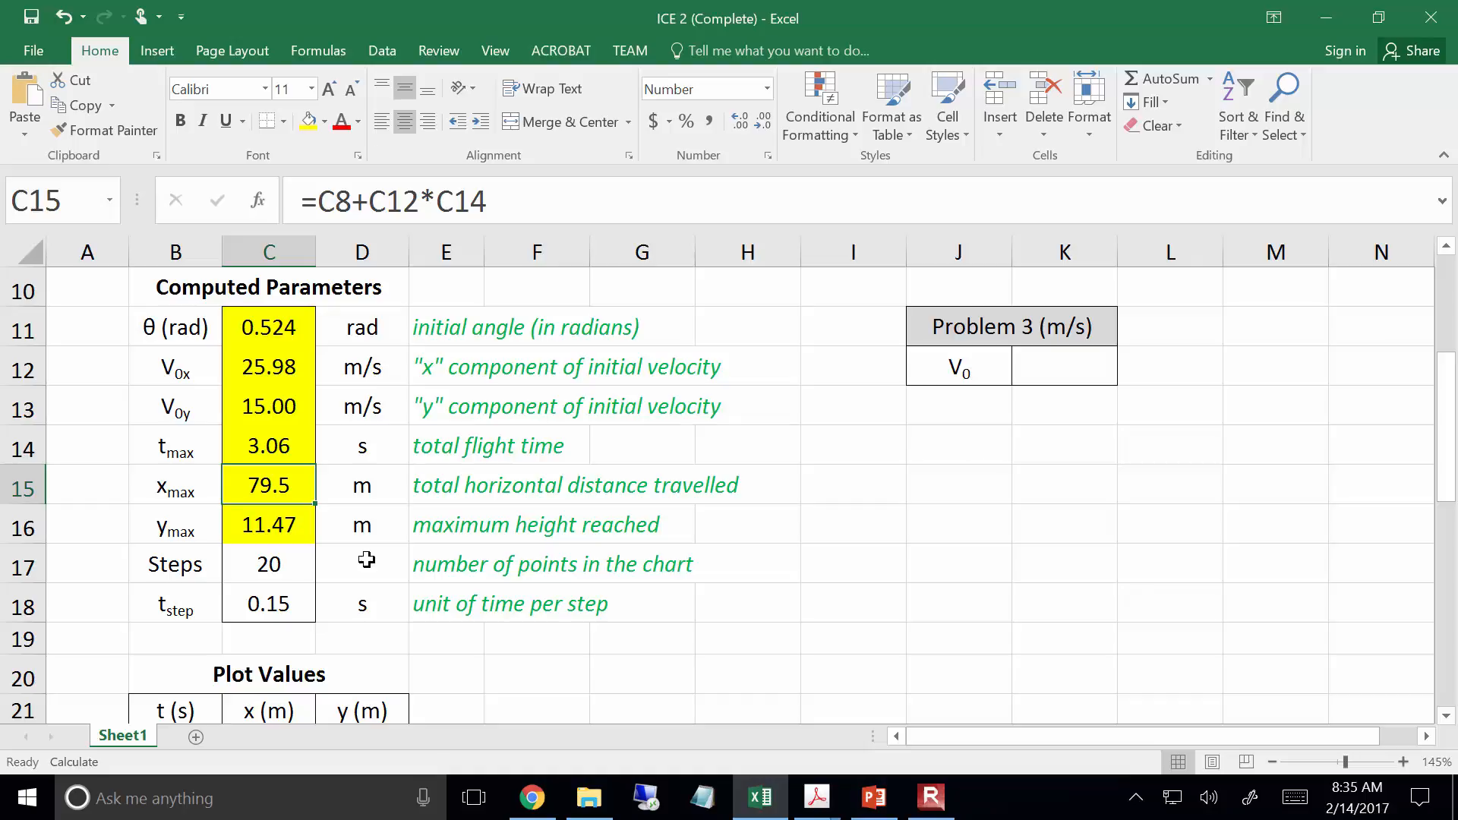
{"action": "left_click", "coordinate": [297, 600]}
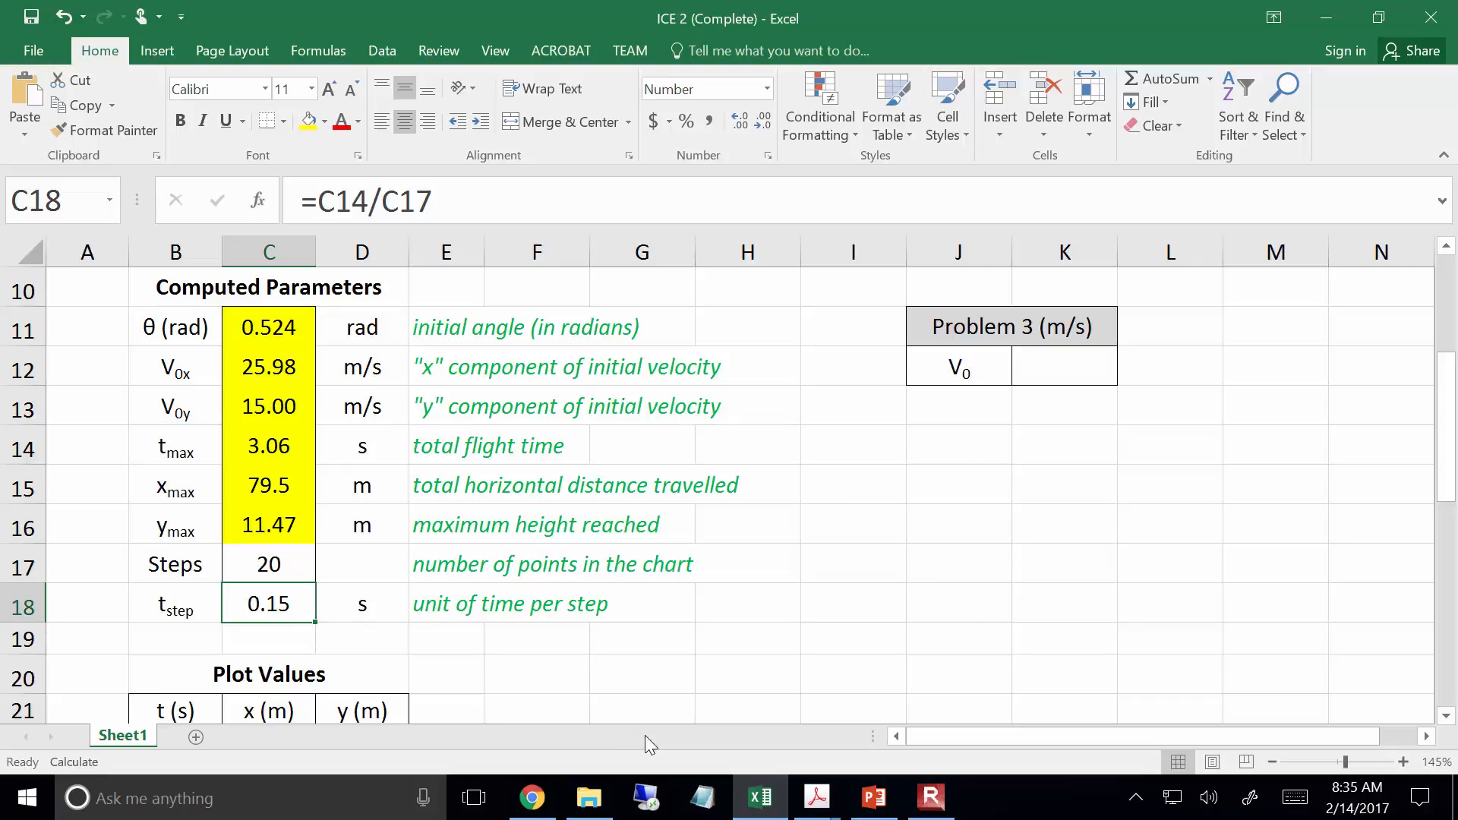
Step: Cut the Projectile Motion in a Vacuum chart out of the worksheet
{"action": "scroll", "coordinate": [602, 541], "scroll_direction": "down", "scroll_amount": 3}
{"action": "scroll", "coordinate": [602, 542], "scroll_direction": "down", "scroll_amount": 1}
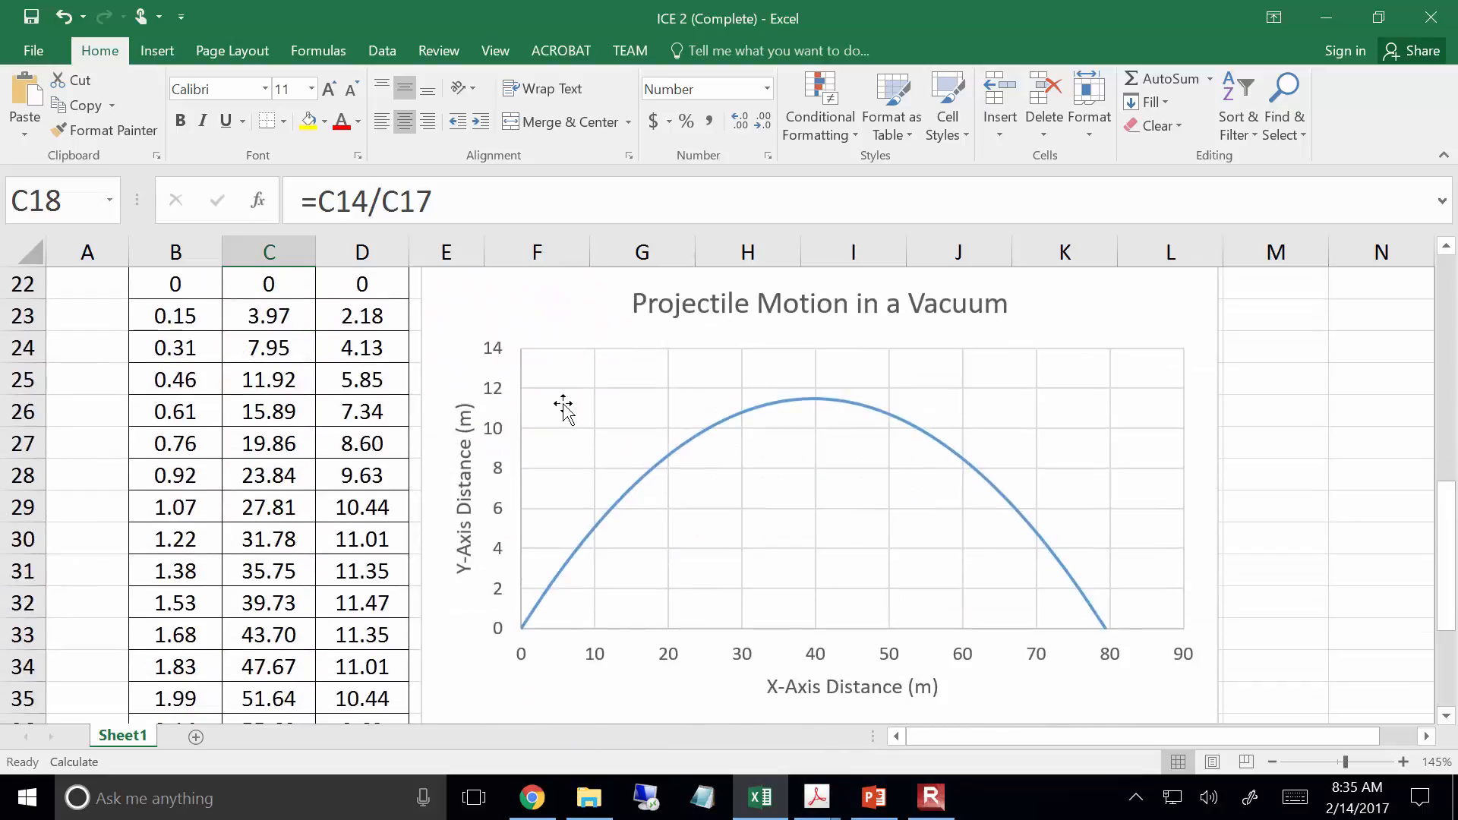
{"action": "left_click", "coordinate": [481, 286]}
{"action": "key", "text": "ctrl+x"}
{"action": "left_click", "coordinate": [554, 403]}
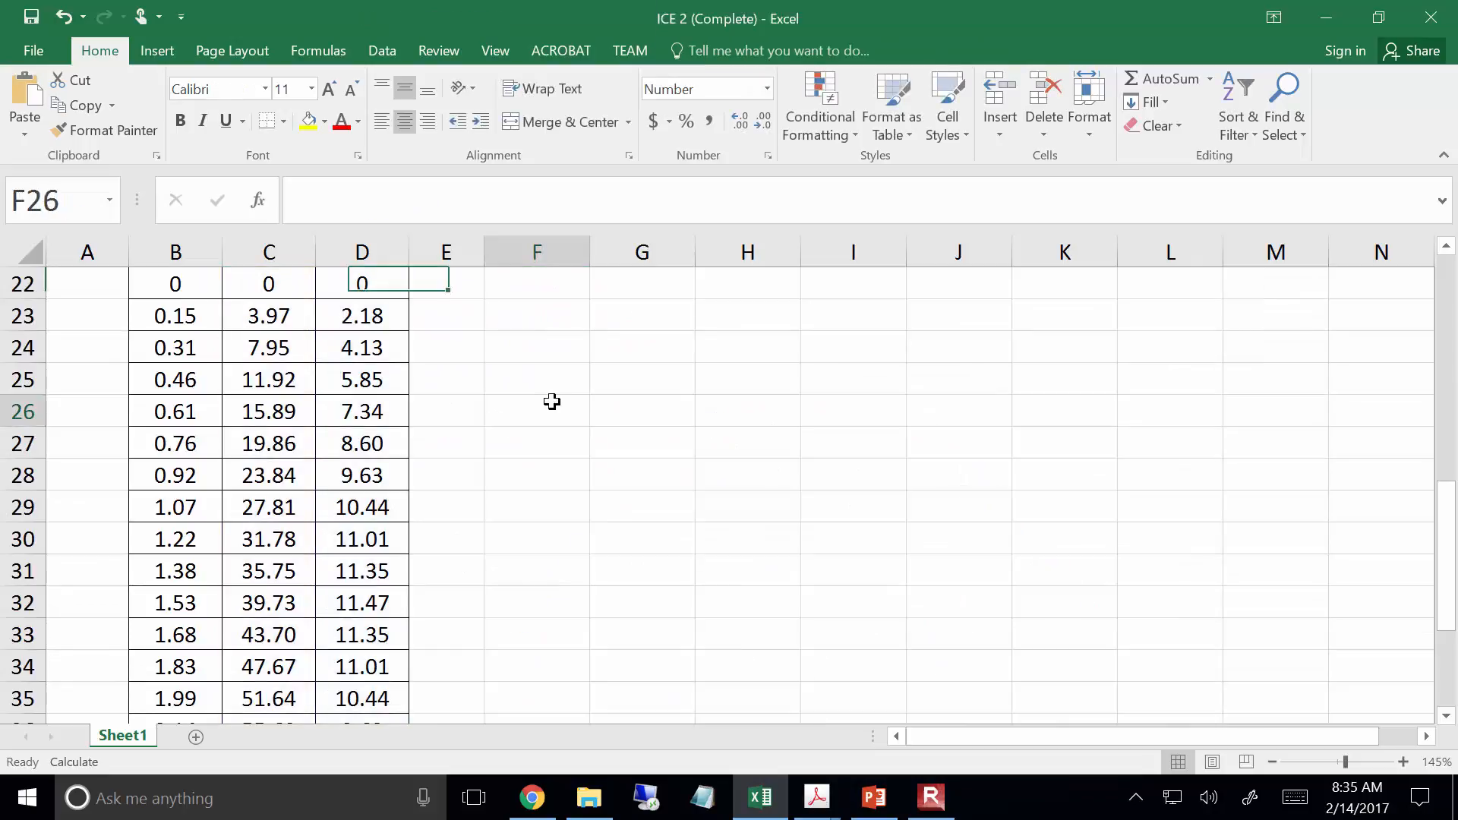
{"action": "key", "text": "ctrl+c"}
Step: Clear the Plot Values table below its headers, removing the cells from row 23 down with their borders and emptying B22:D22
{"action": "scroll", "coordinate": [486, 341], "scroll_direction": "up", "scroll_amount": 2}
{"action": "scroll", "coordinate": [430, 531], "scroll_direction": "down", "scroll_amount": 1}
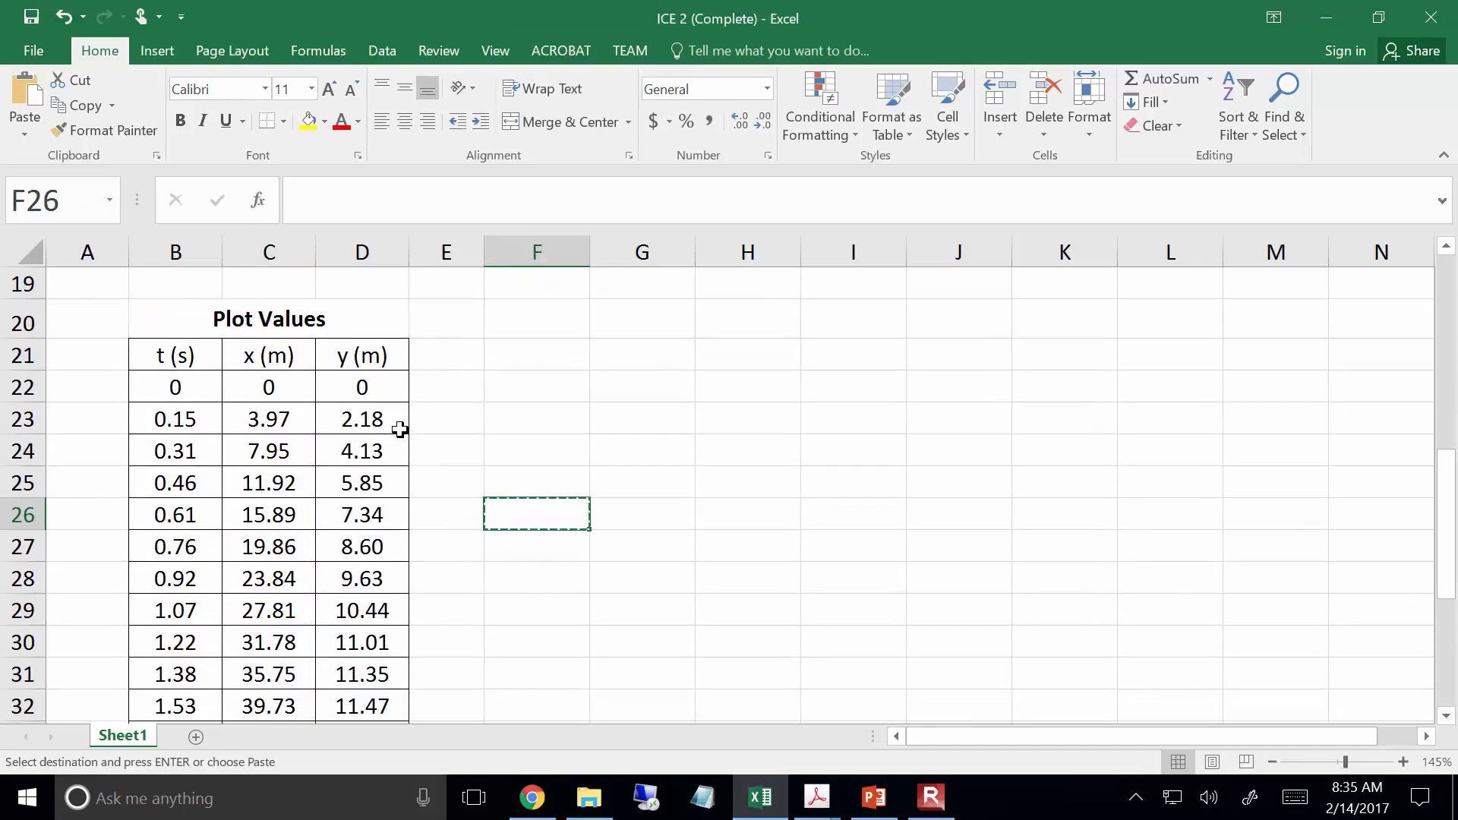
{"action": "left_click_drag", "start_coordinate": [403, 417], "coordinate": [191, 678]}
{"action": "scroll", "coordinate": [198, 661], "scroll_direction": "up", "scroll_amount": 4}
{"action": "left_click_drag", "start_coordinate": [190, 466], "coordinate": [380, 452]}
{"action": "key", "text": "Delete"}
{"action": "left_click", "coordinate": [648, 456]}
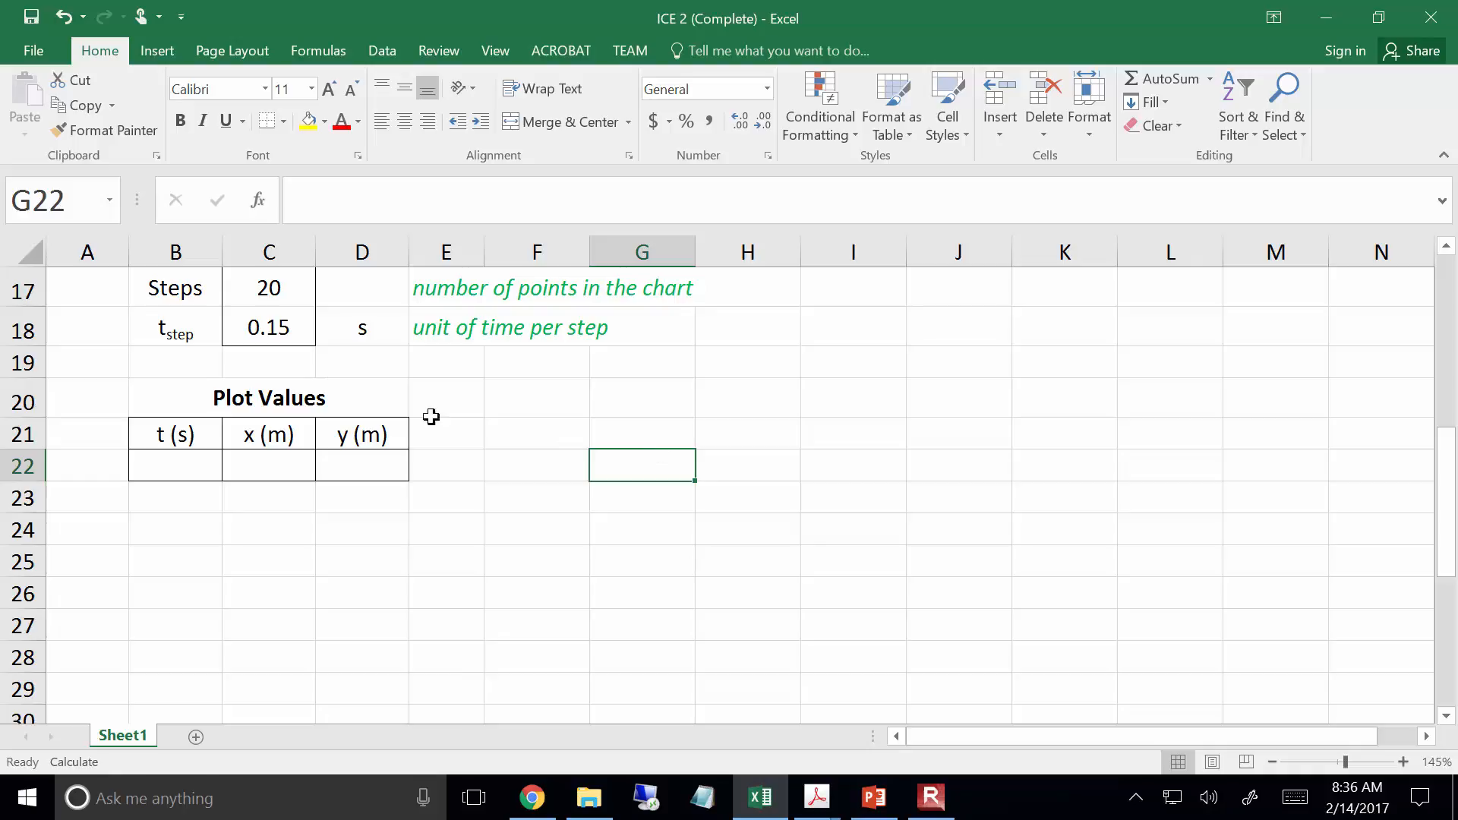
Step: Enter 0 as the starting time in B22 of the Plot Values table
{"action": "left_click", "coordinate": [156, 443]}
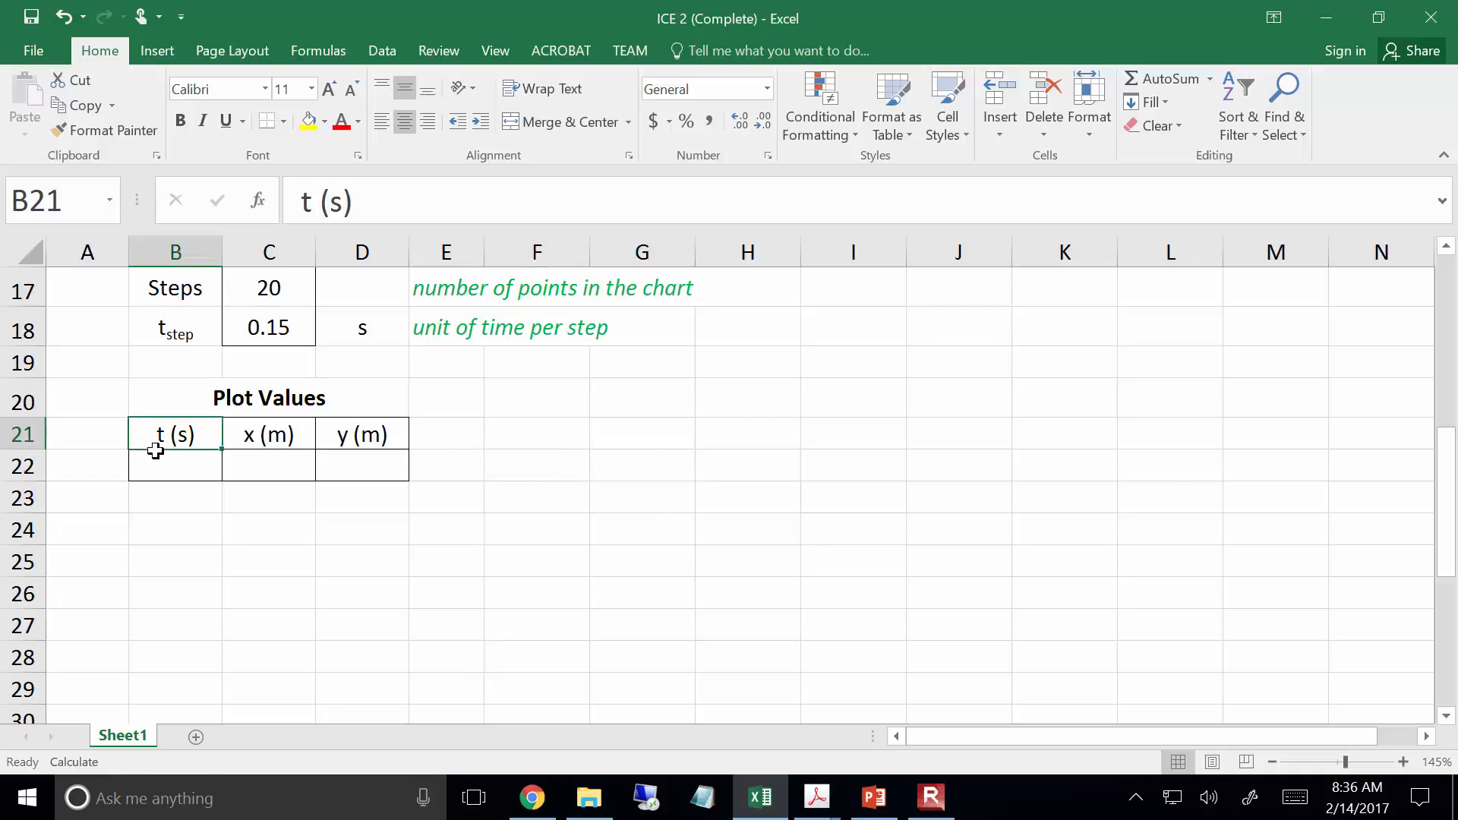
{"action": "left_click", "coordinate": [155, 451]}
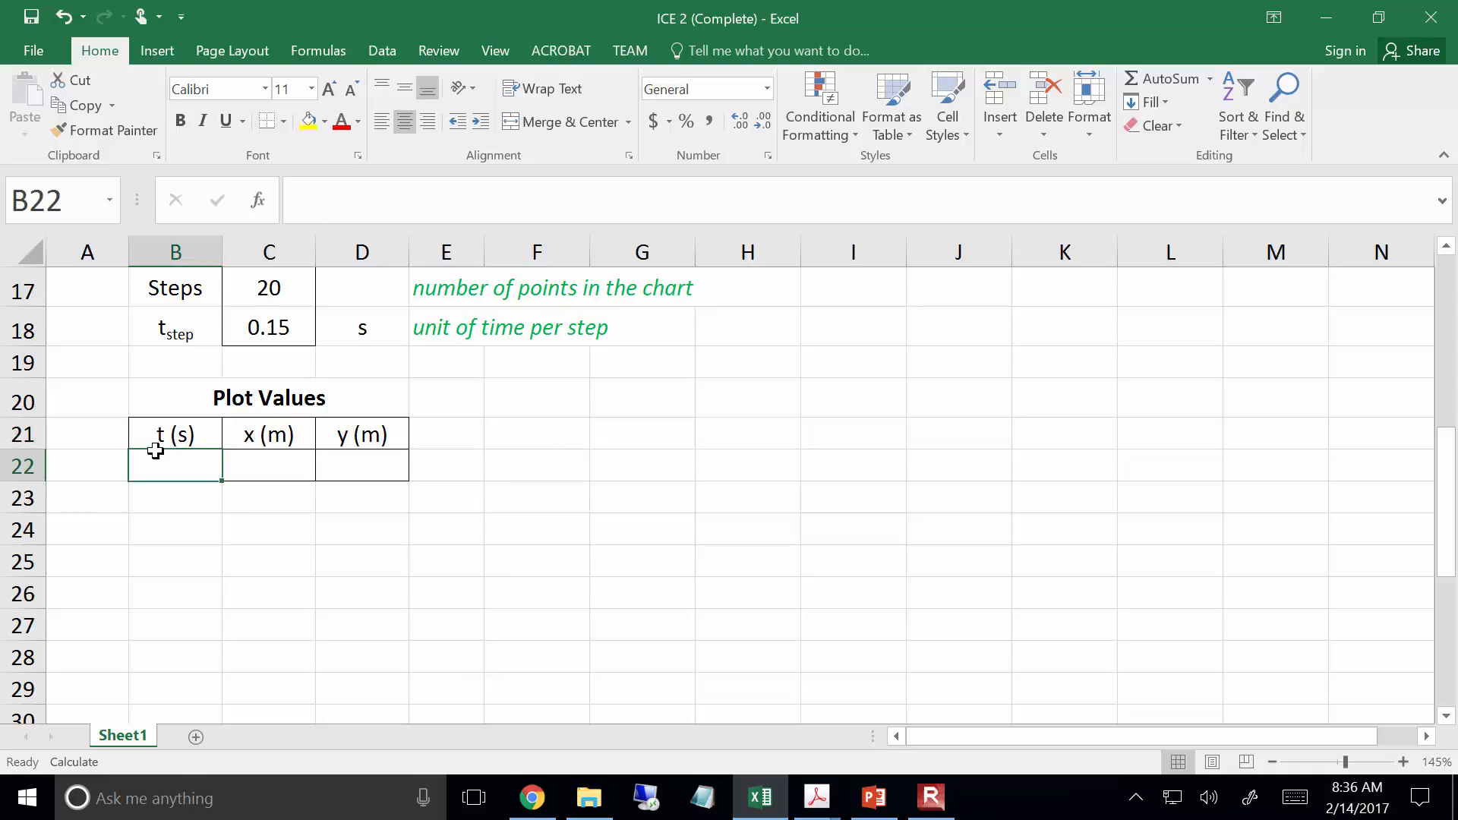
{"action": "type", "text": "0"}
{"action": "key", "text": "Return"}
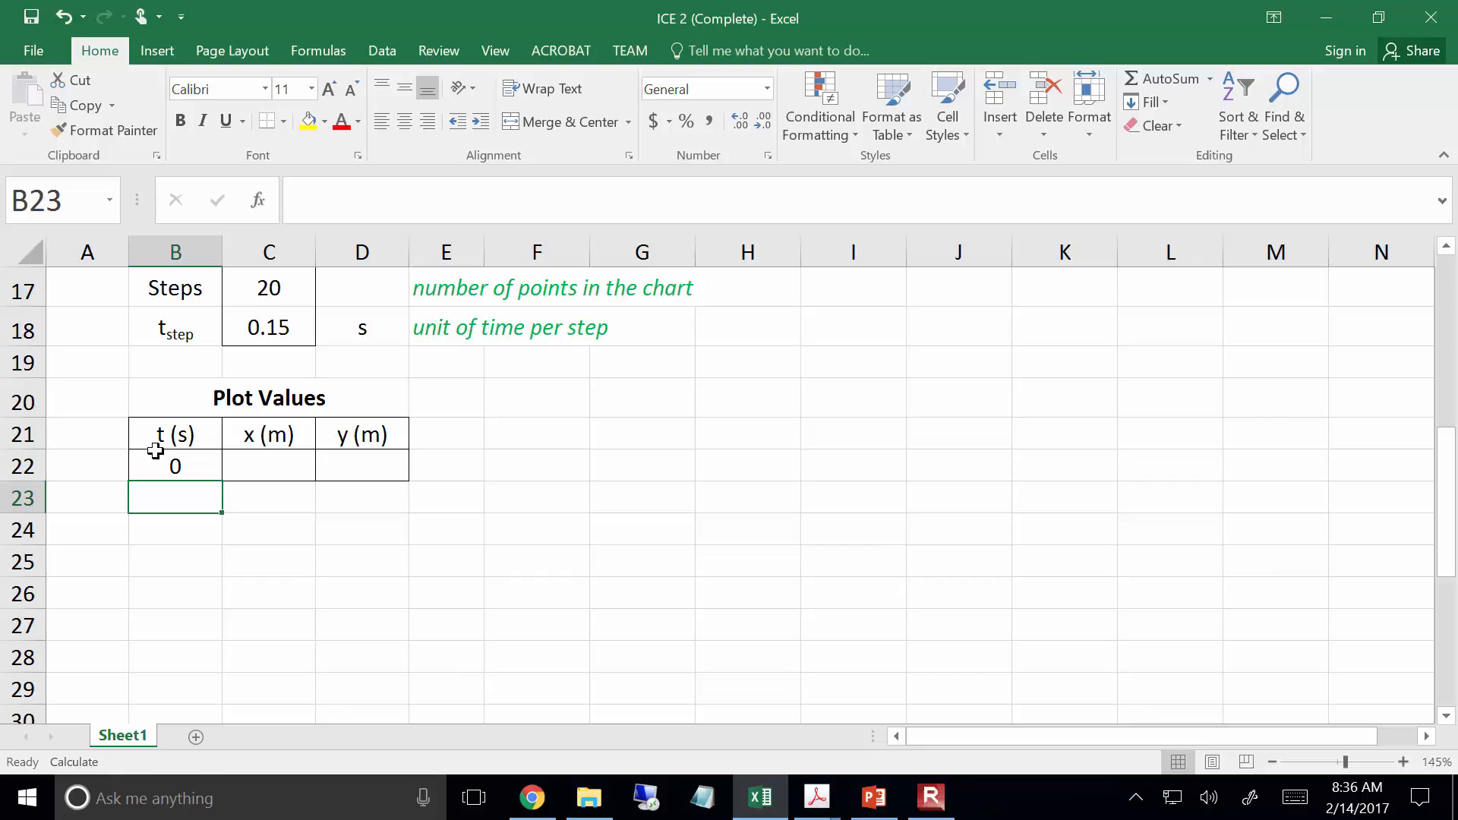
Step: Try the constant .15 as the second time value in B23, and delete it
{"action": "type", "text": ".15"}
{"action": "key", "text": "Return"}
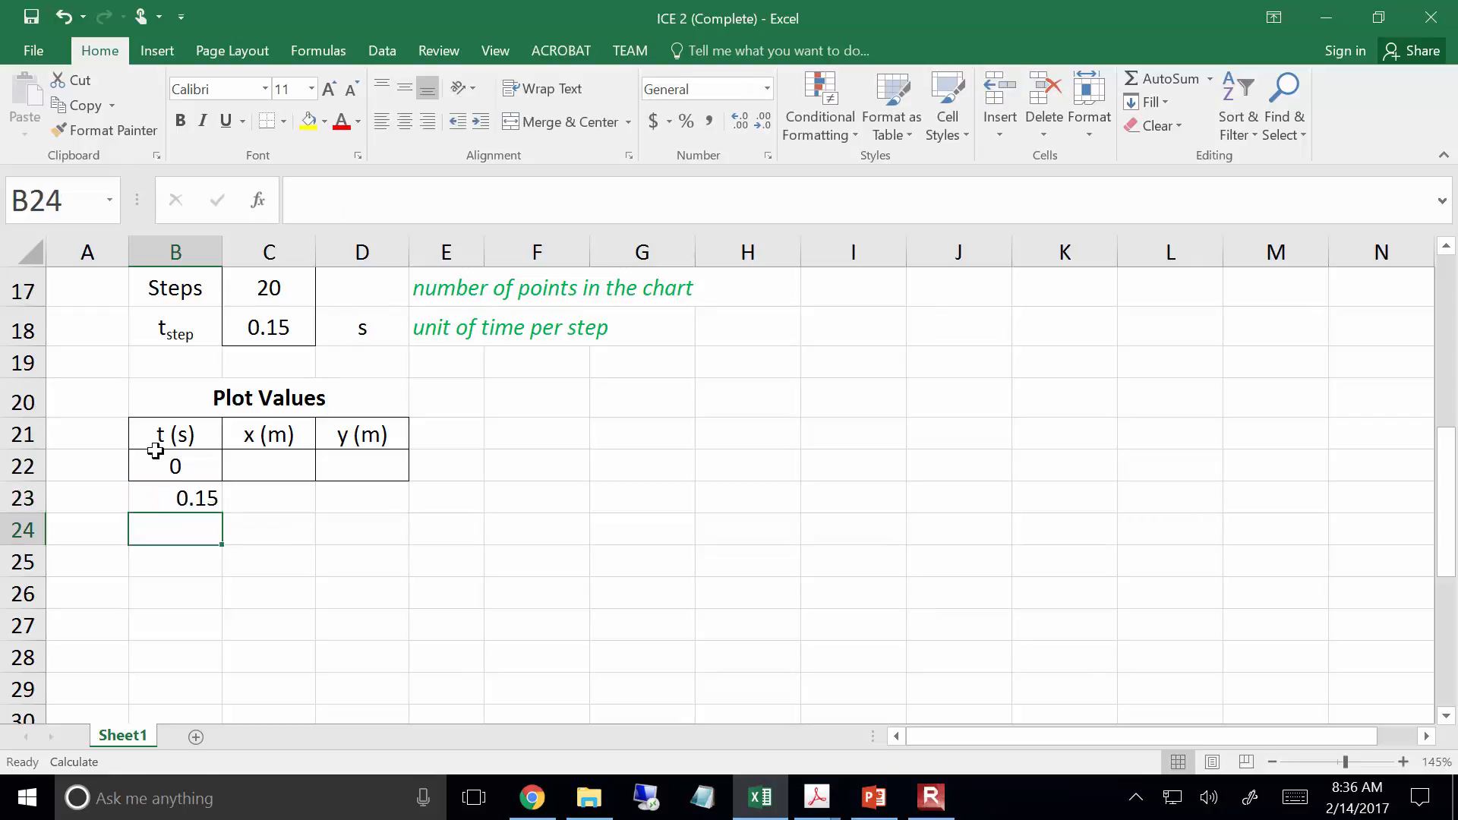
{"action": "key", "text": "Up"}
{"action": "key", "text": "Delete"}
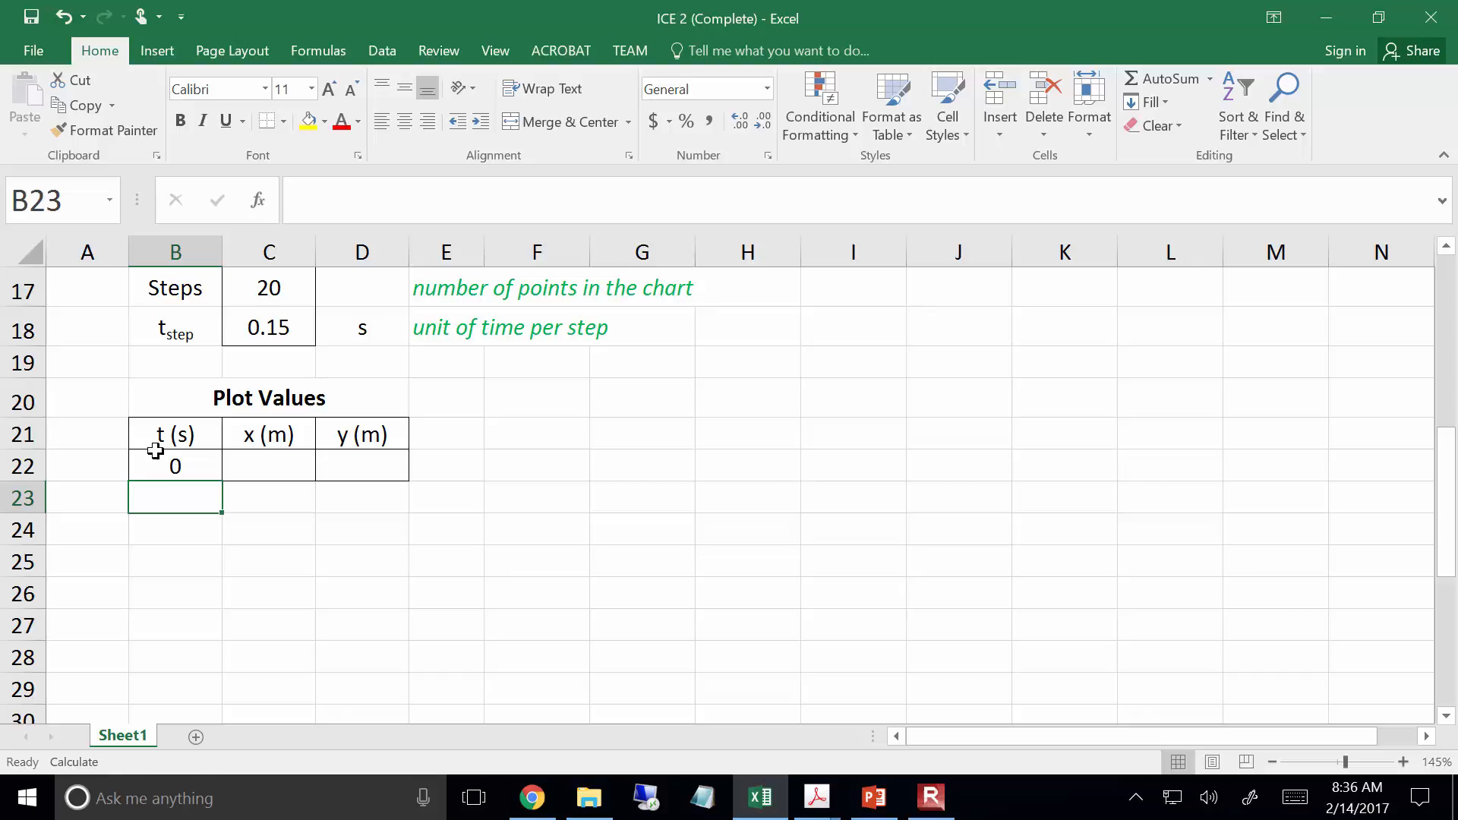
Step: Enter the formula =B22+C18 in B23 to add the time step to the previous time
{"action": "type", "text": "="}
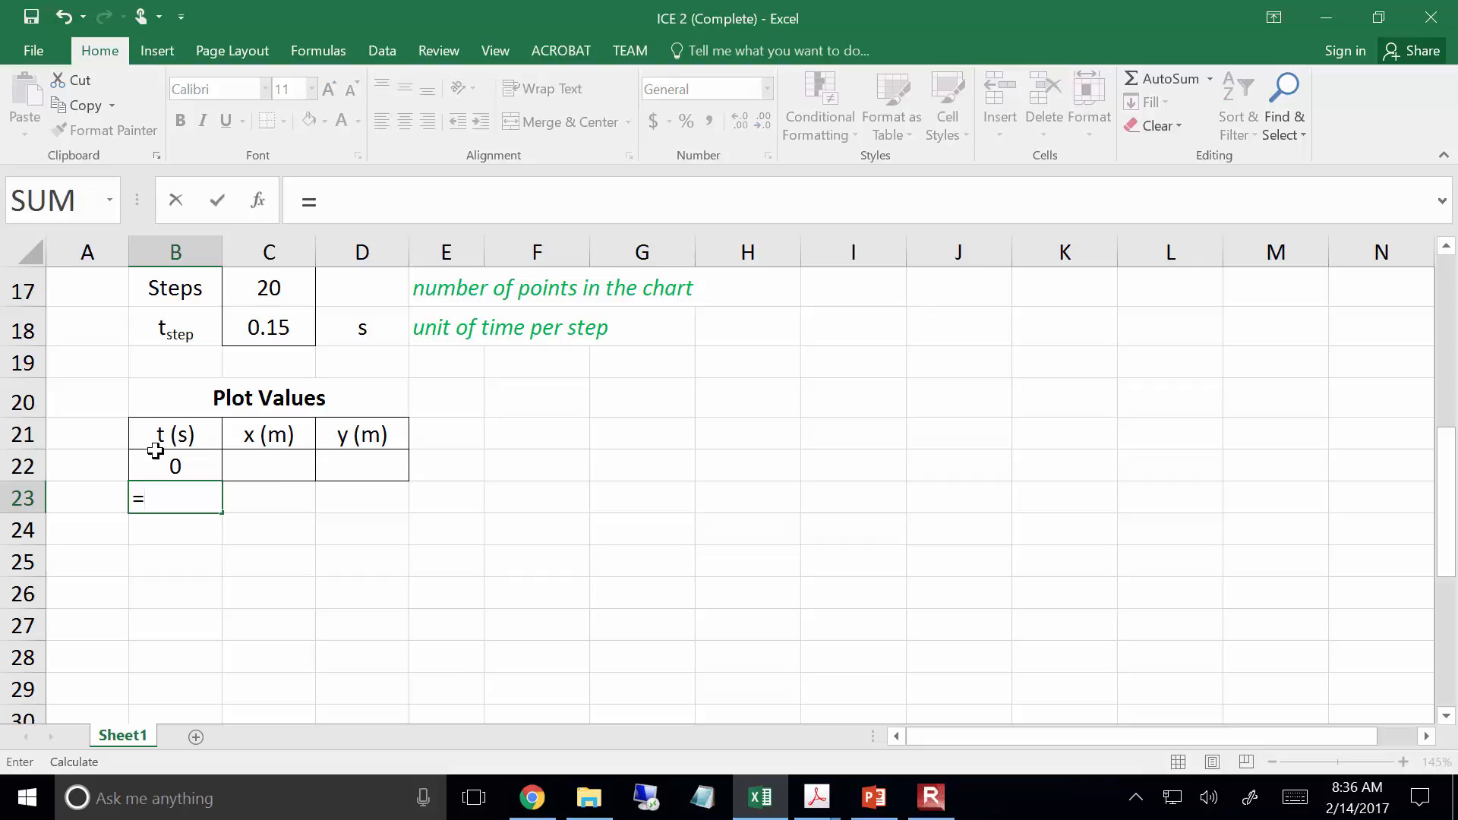
{"action": "left_click", "coordinate": [155, 451]}
{"action": "type", "text": "+"}
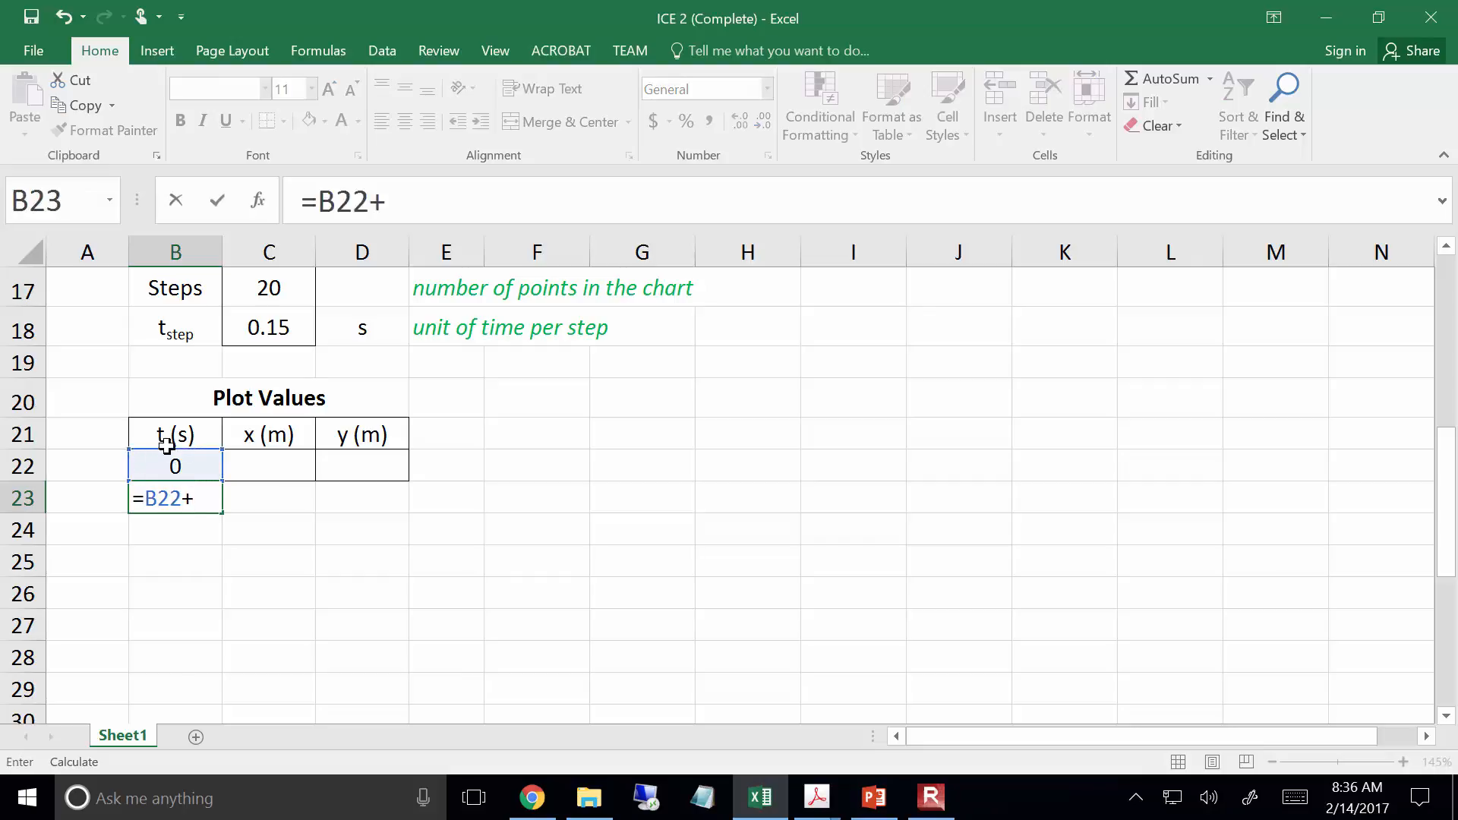
{"action": "left_click", "coordinate": [300, 326]}
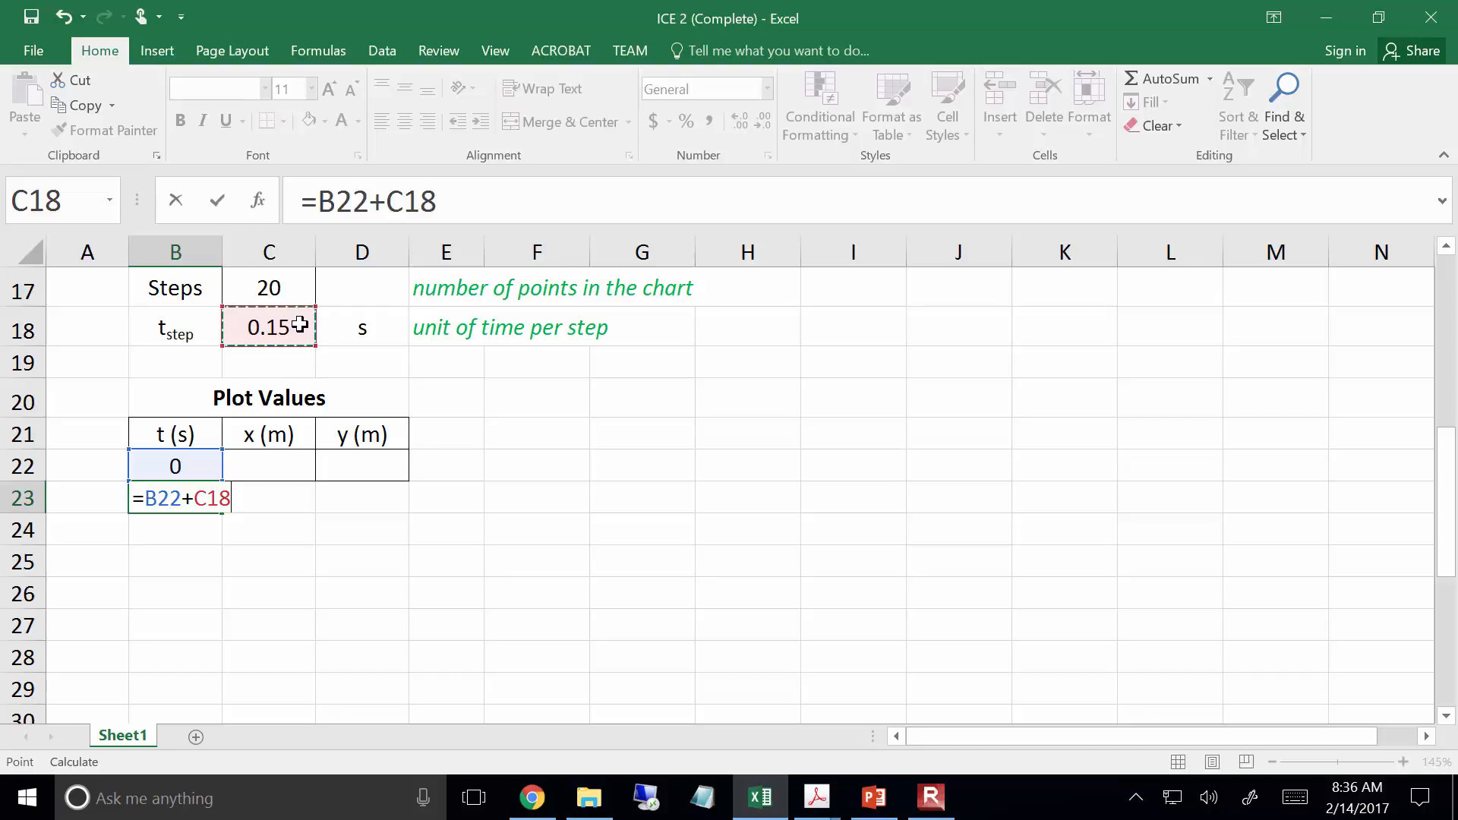
{"action": "key", "text": "Return"}
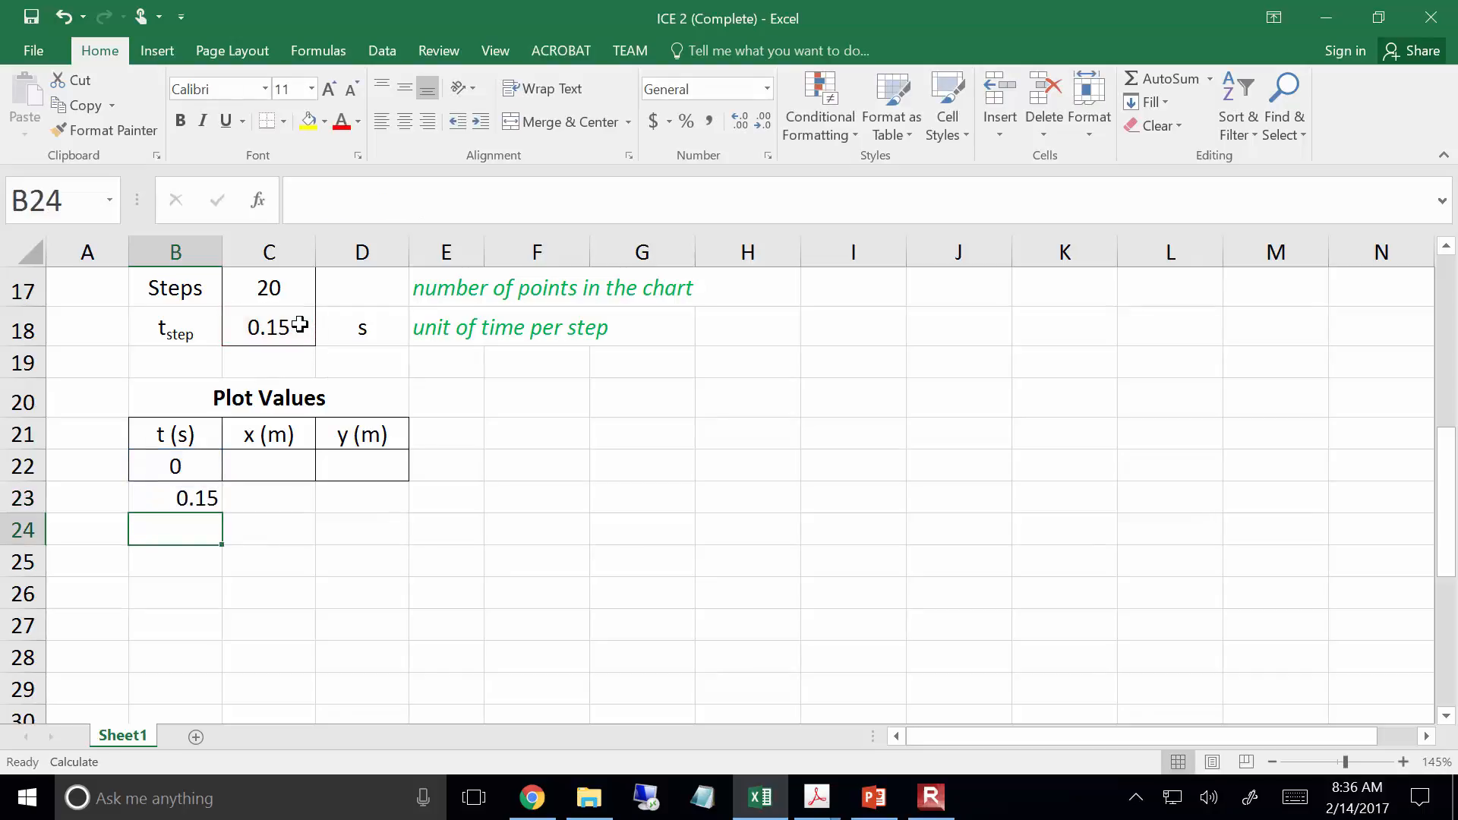
Step: Enter the formula =B23+C18 in B24 for the third time value
{"action": "type", "text": "="}
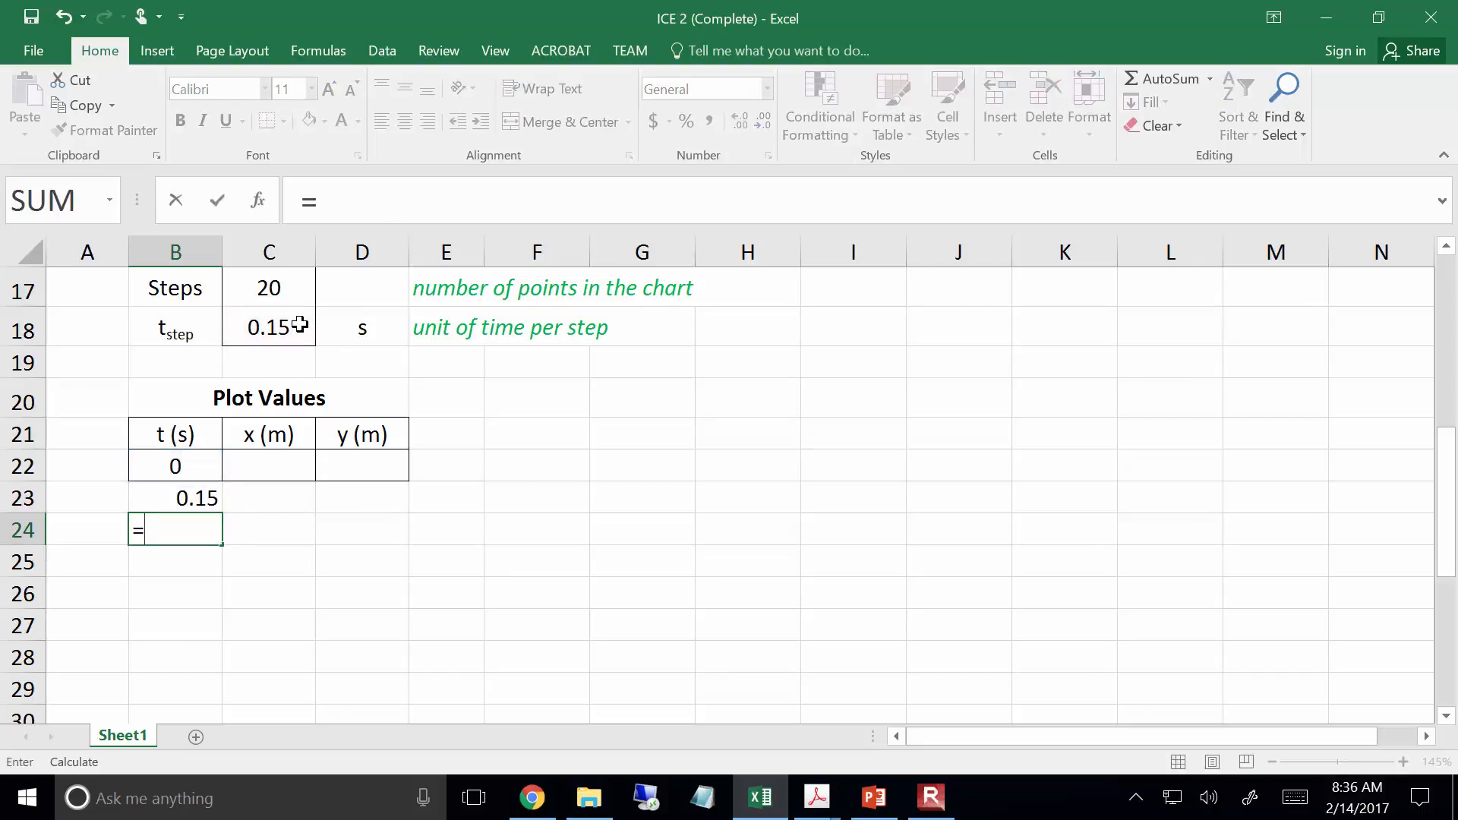
{"action": "key", "text": "Up"}
{"action": "type", "text": "+"}
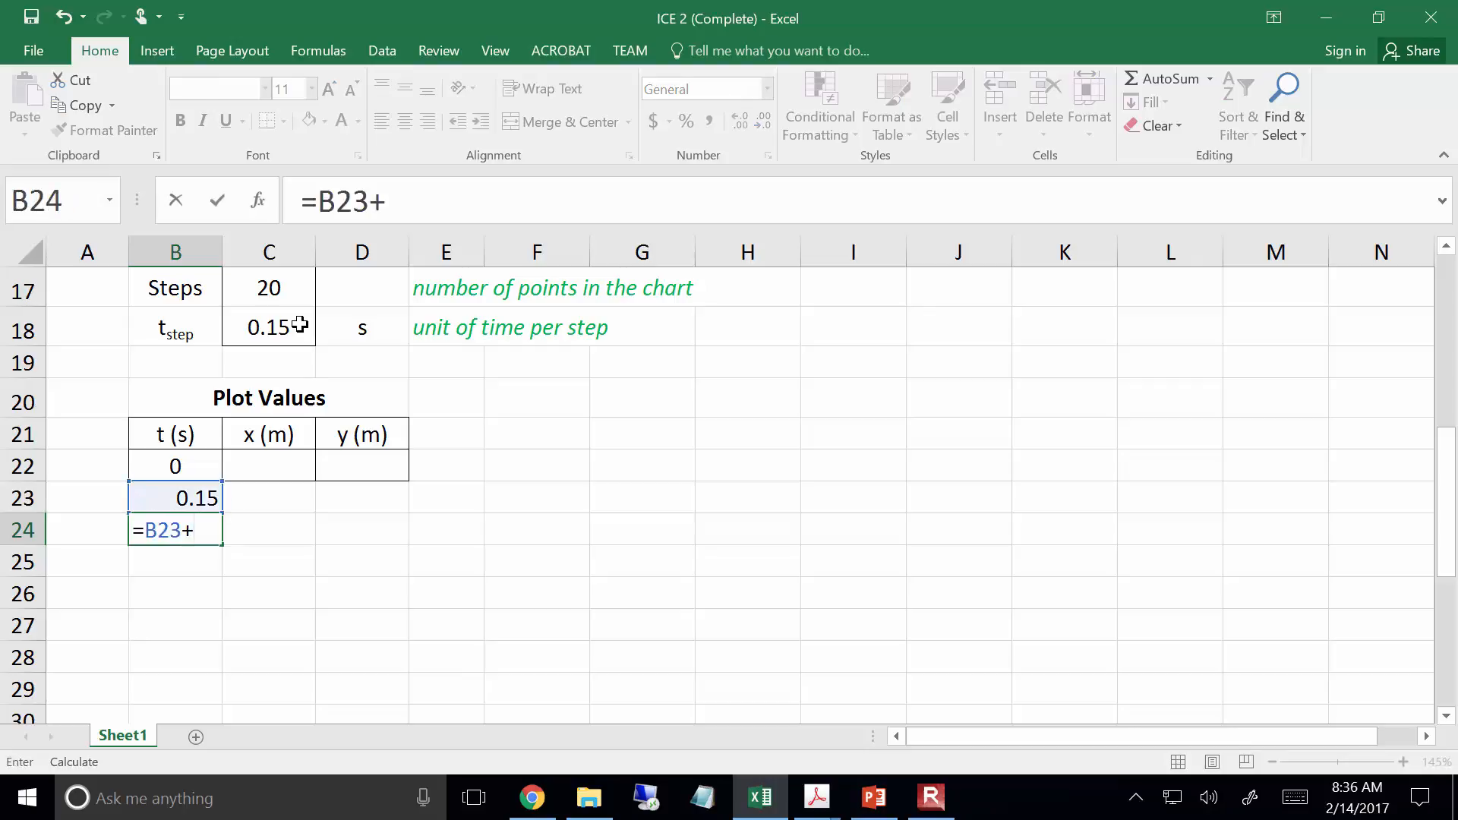
{"action": "left_click", "coordinate": [300, 325]}
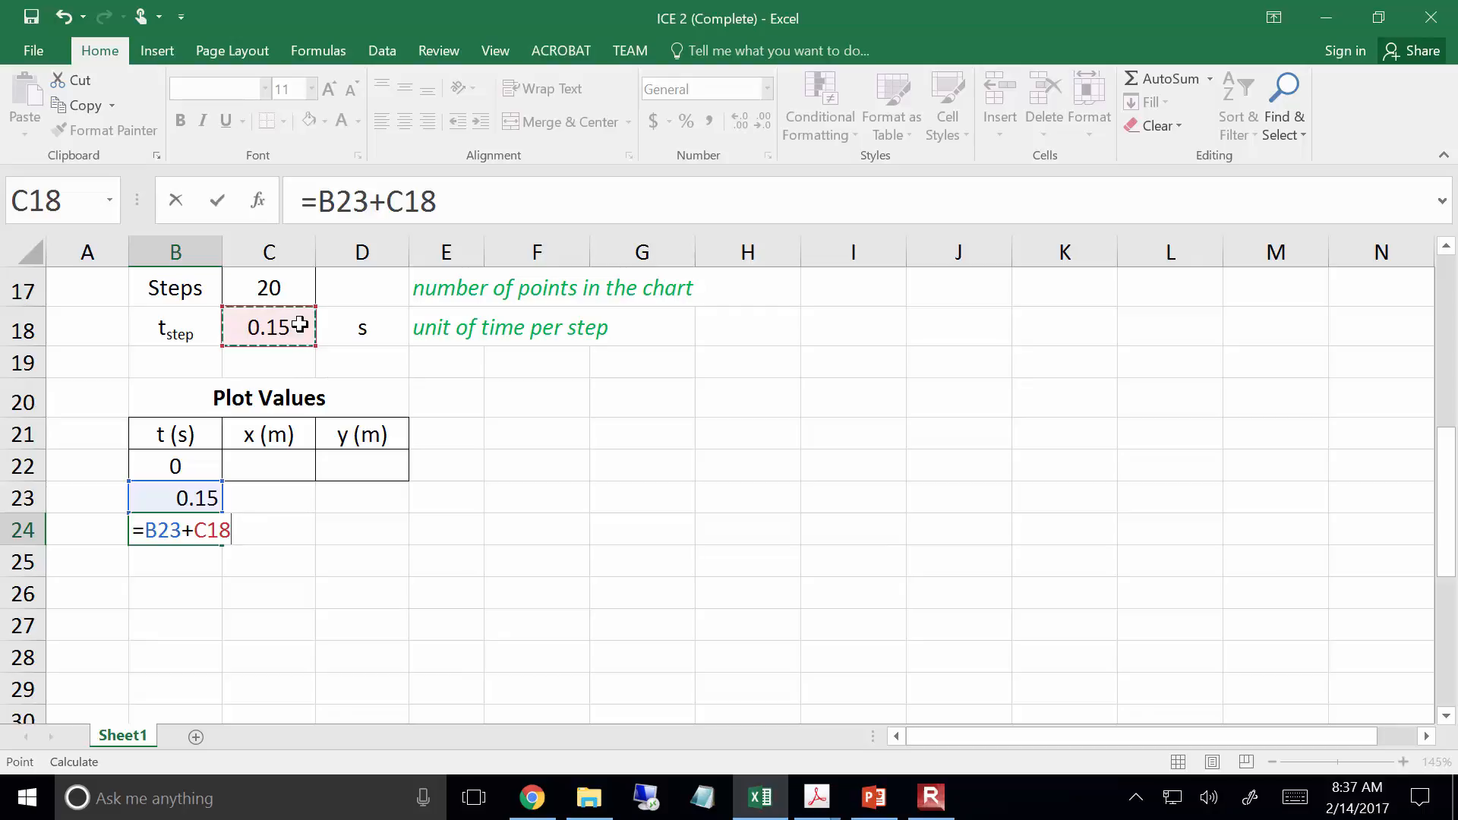
{"action": "key", "text": "Return"}
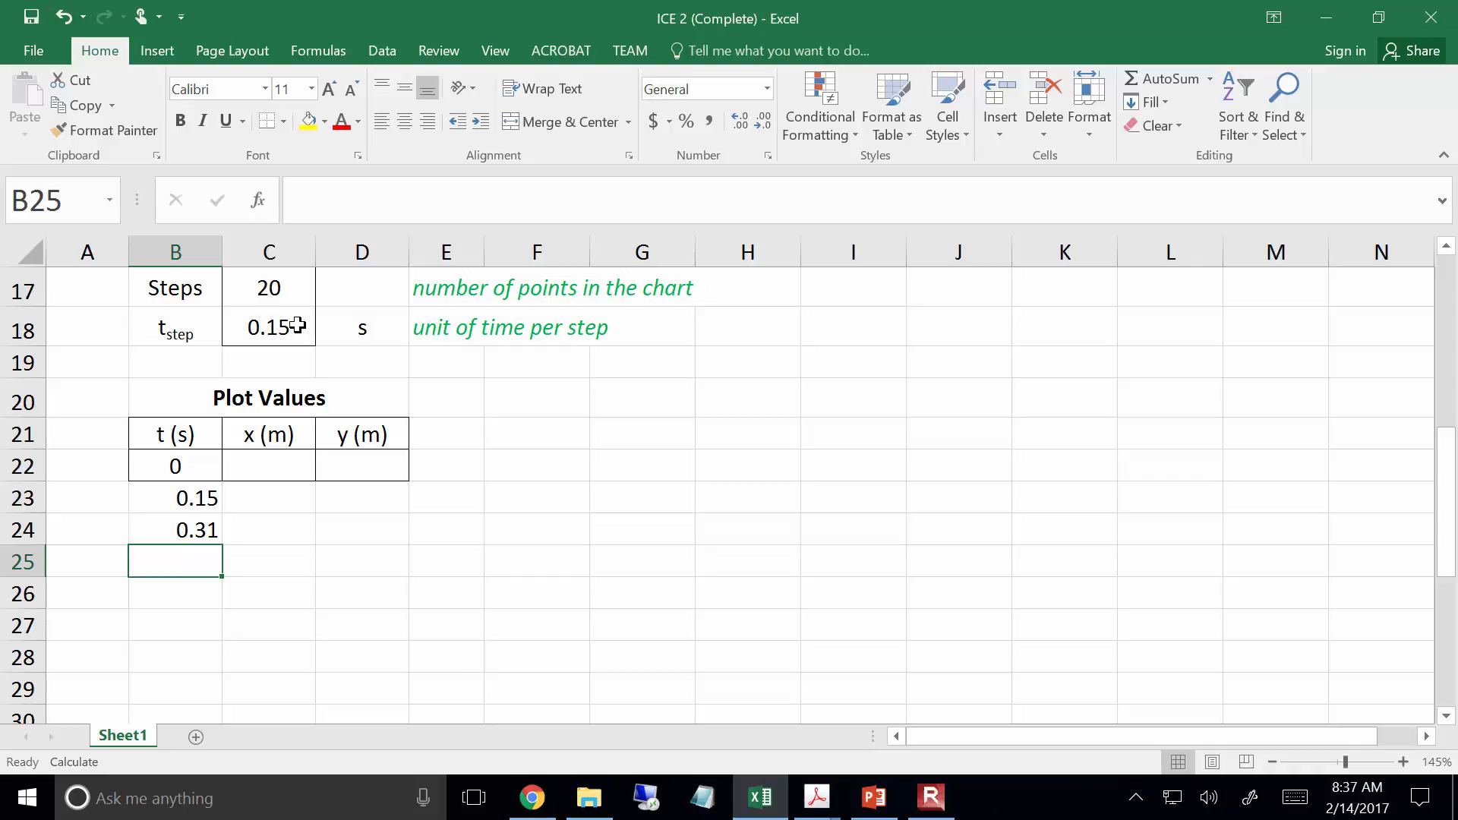
Step: Make the time step reference in B23 absolute so the formula reads =B22+$C$18
{"action": "left_click", "coordinate": [166, 516]}
{"action": "left_click", "coordinate": [167, 500]}
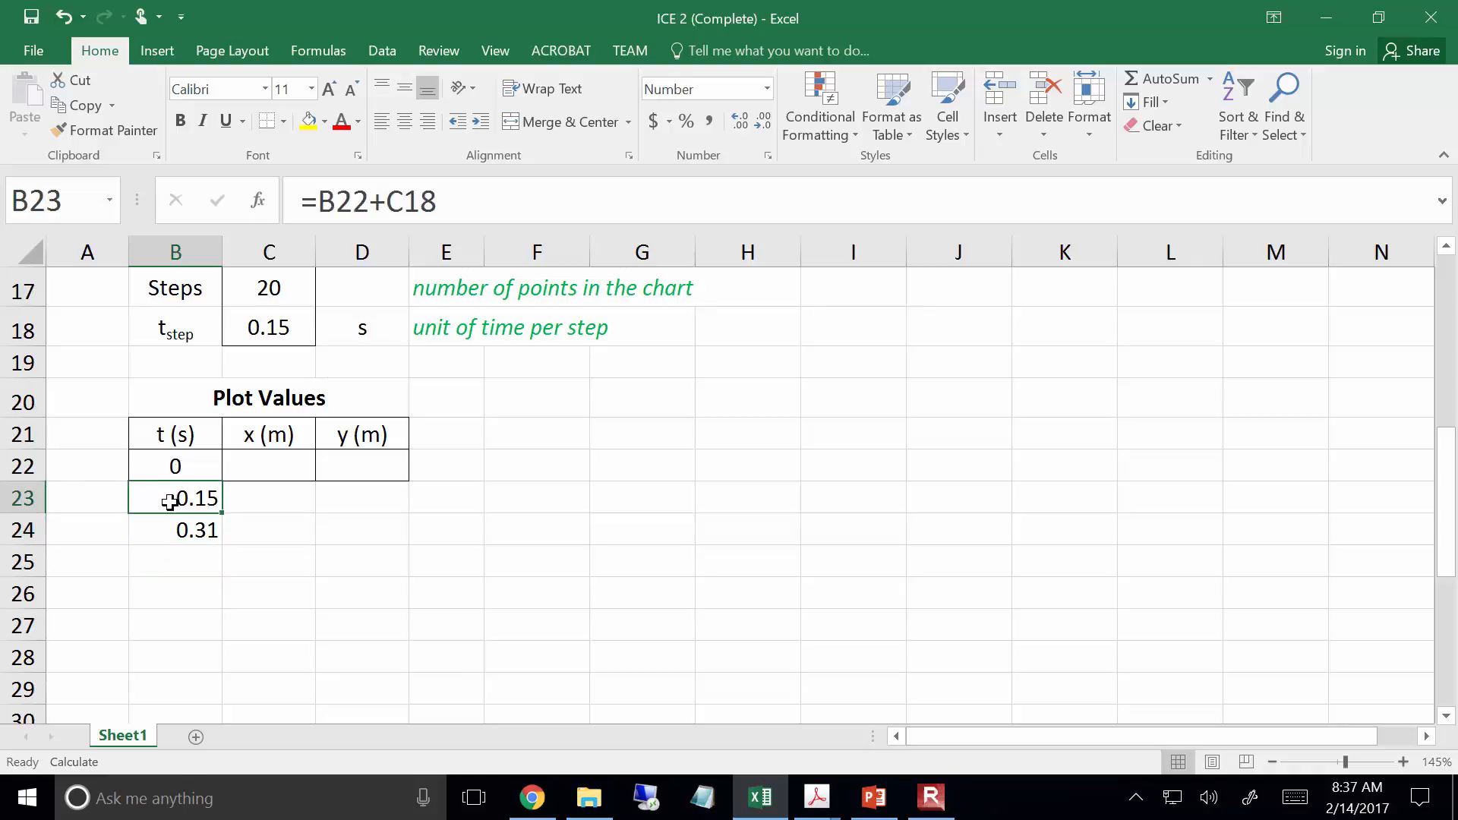
{"action": "left_click", "coordinate": [424, 196]}
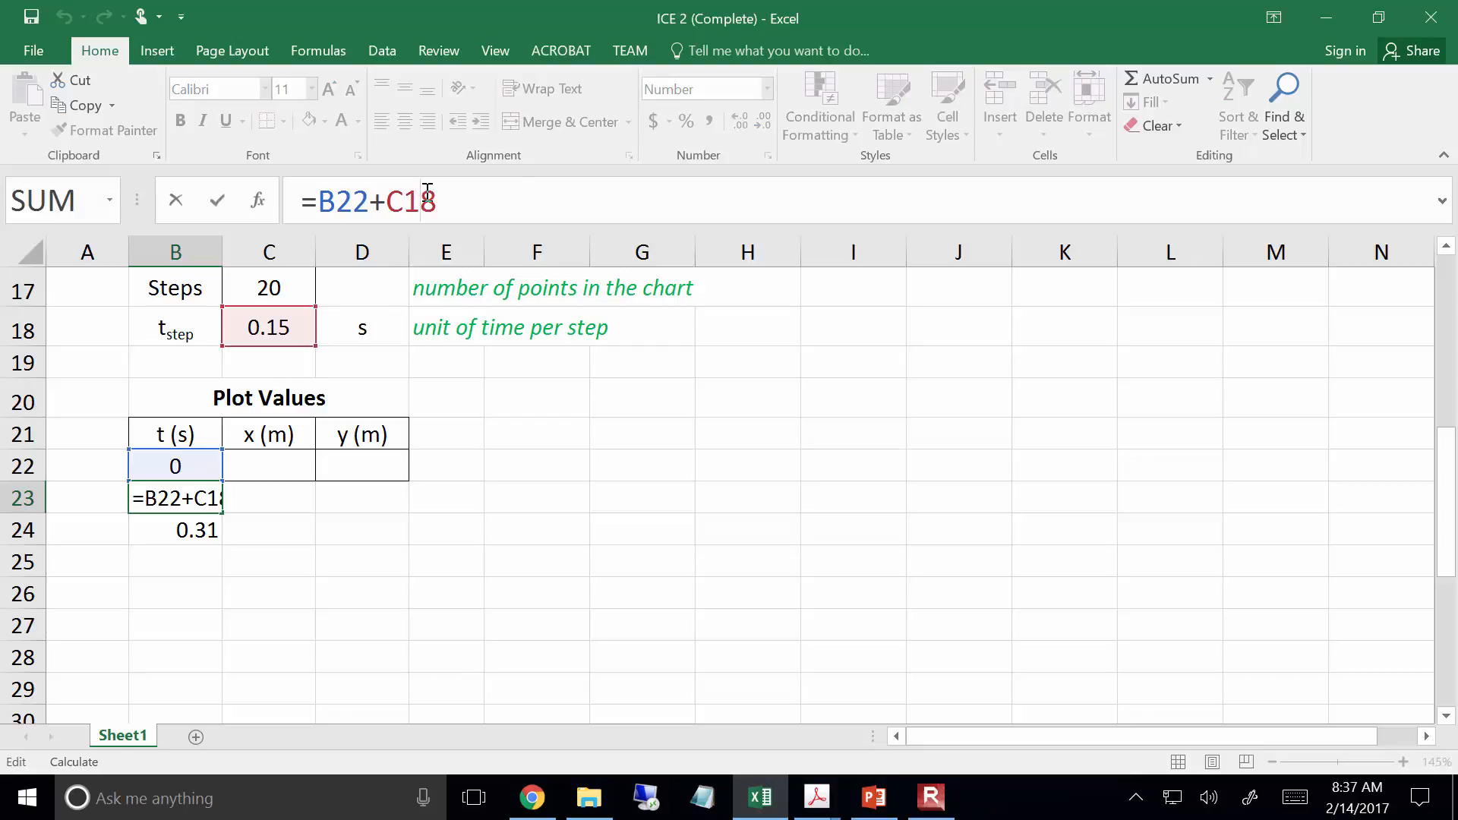
{"action": "key", "text": "F4"}
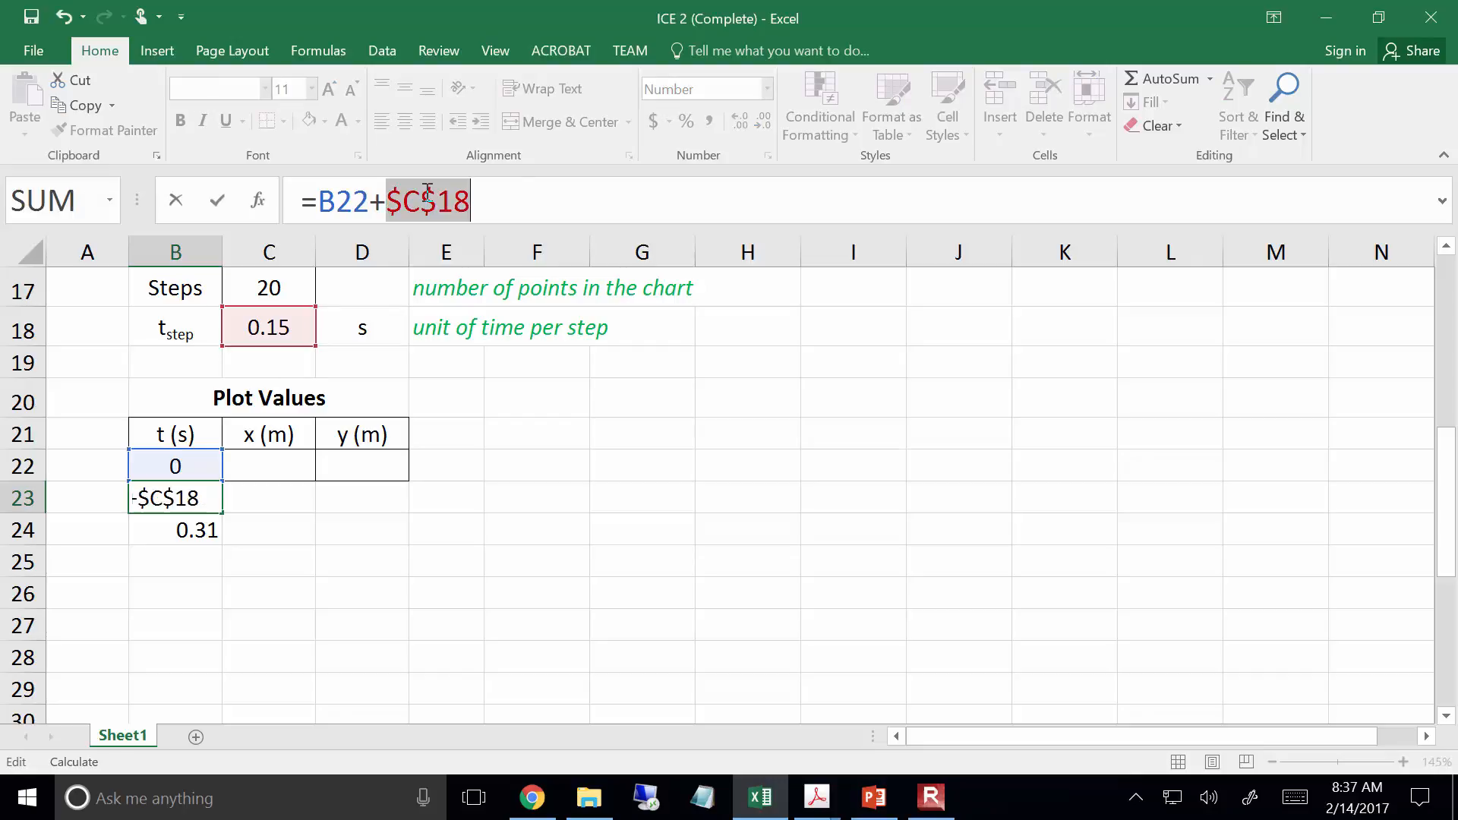
{"action": "key", "text": "Return"}
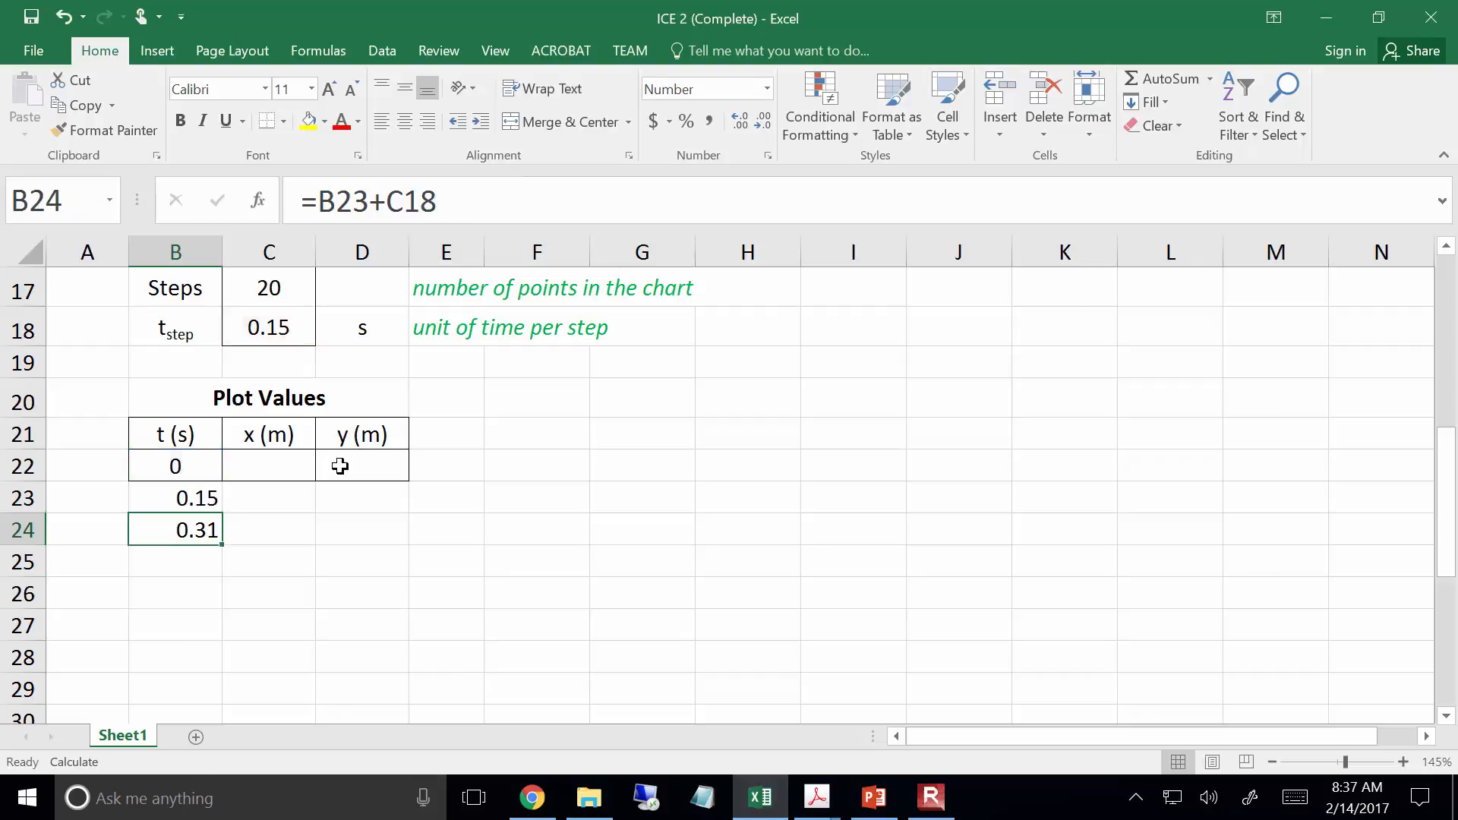
Step: Fill the time formula from B23 down the t (s) column through B42
{"action": "left_click", "coordinate": [226, 503]}
{"action": "left_click", "coordinate": [219, 501]}
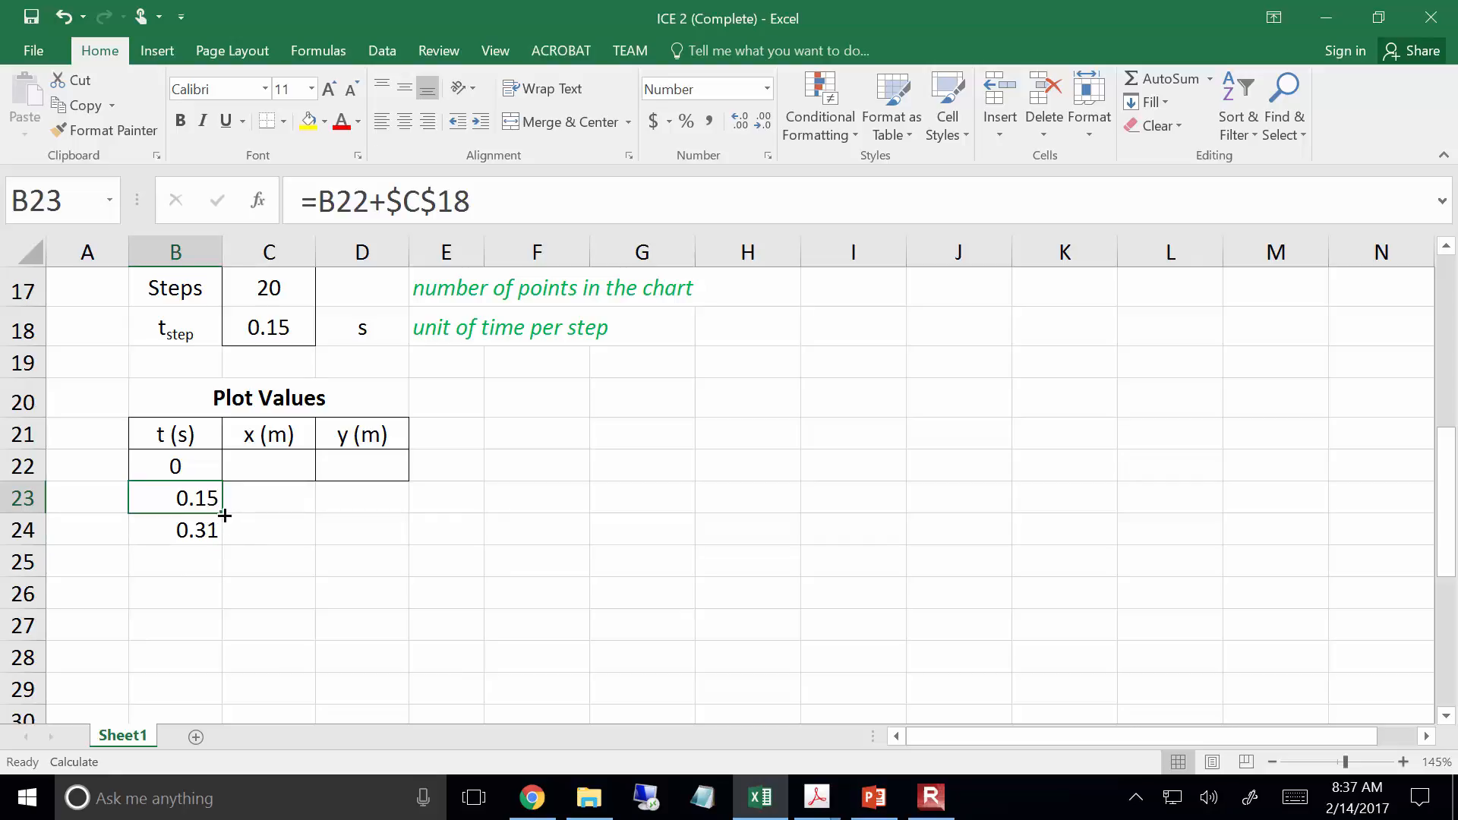
{"action": "left_click_drag", "start_coordinate": [224, 516], "coordinate": [224, 642]}
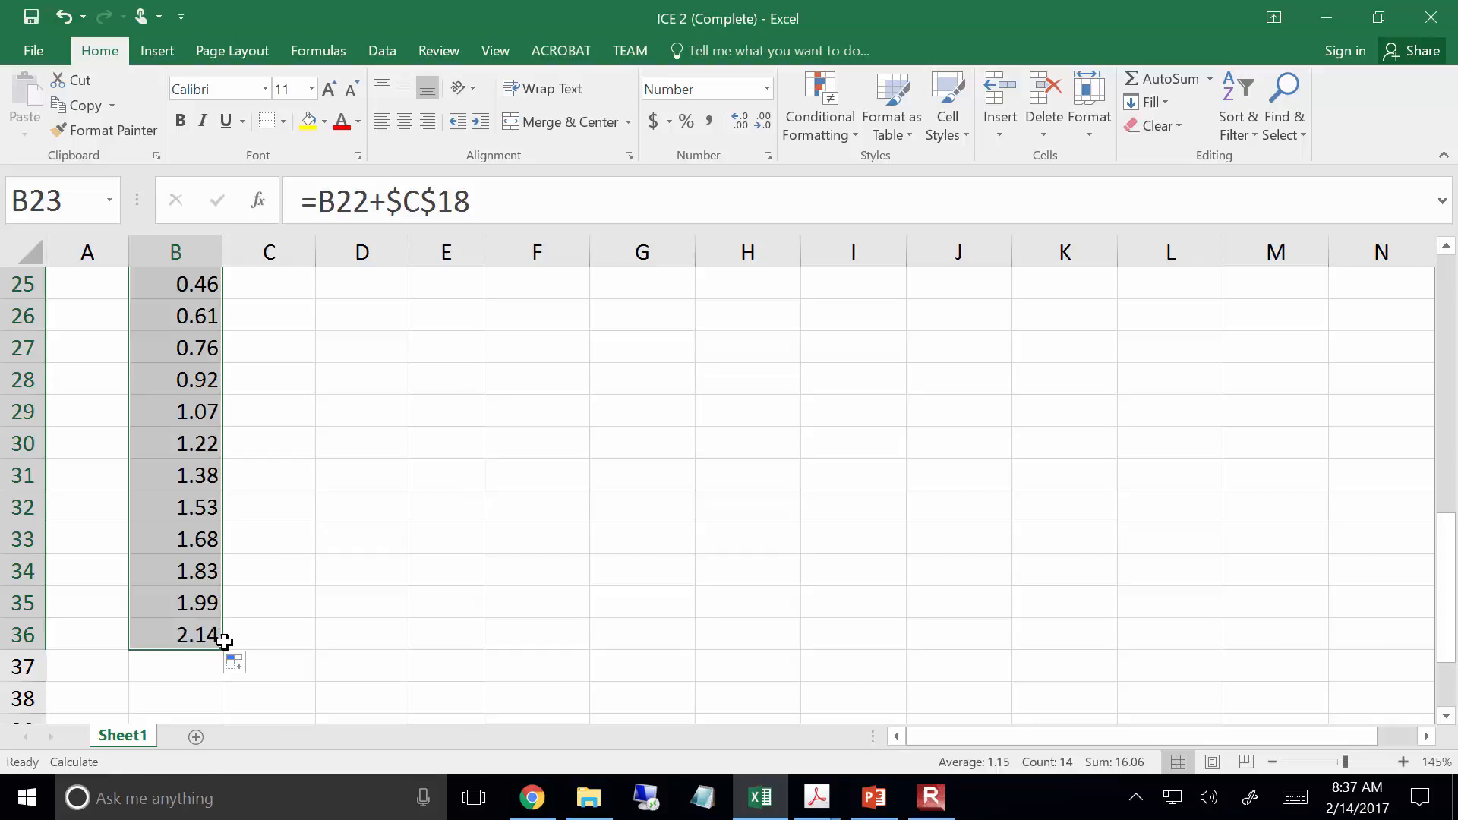
{"action": "left_click", "coordinate": [213, 673]}
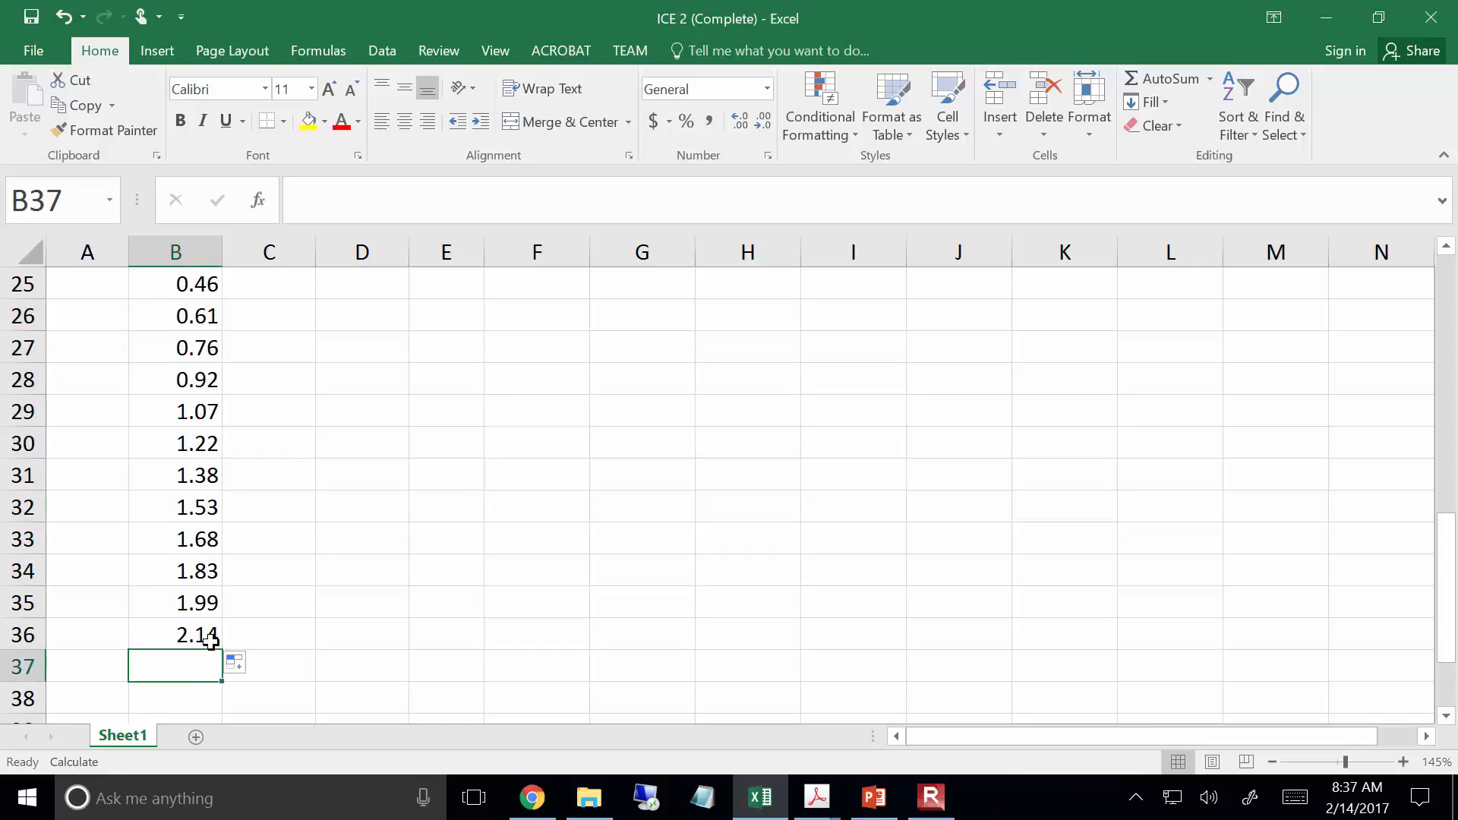
{"action": "left_click", "coordinate": [205, 640]}
{"action": "left_click_drag", "start_coordinate": [221, 651], "coordinate": [220, 696]}
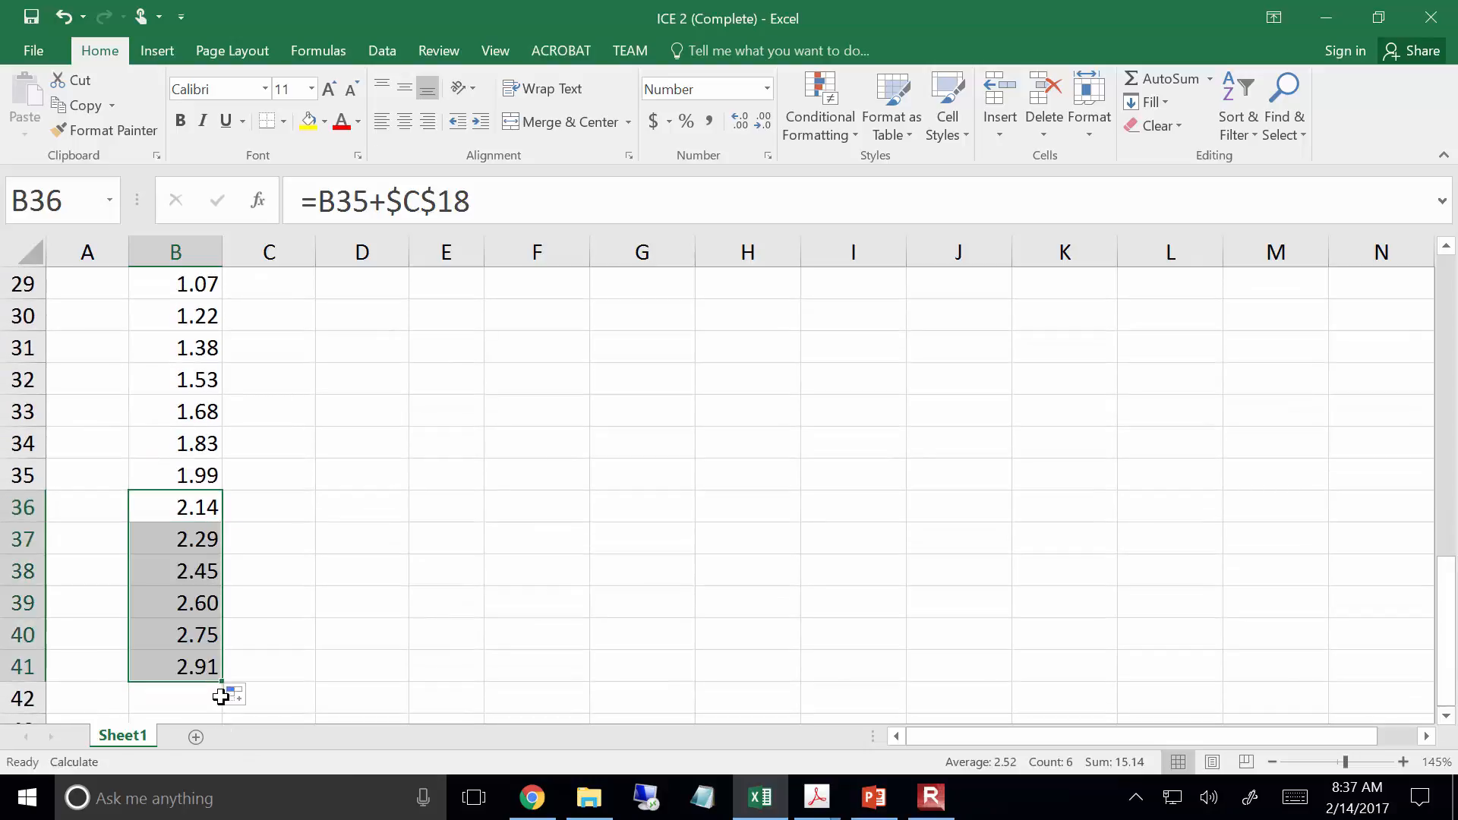
{"action": "left_click", "coordinate": [207, 664]}
{"action": "scroll", "coordinate": [208, 658], "scroll_direction": "down", "scroll_amount": 2}
{"action": "scroll", "coordinate": [207, 658], "scroll_direction": "down", "scroll_amount": 2}
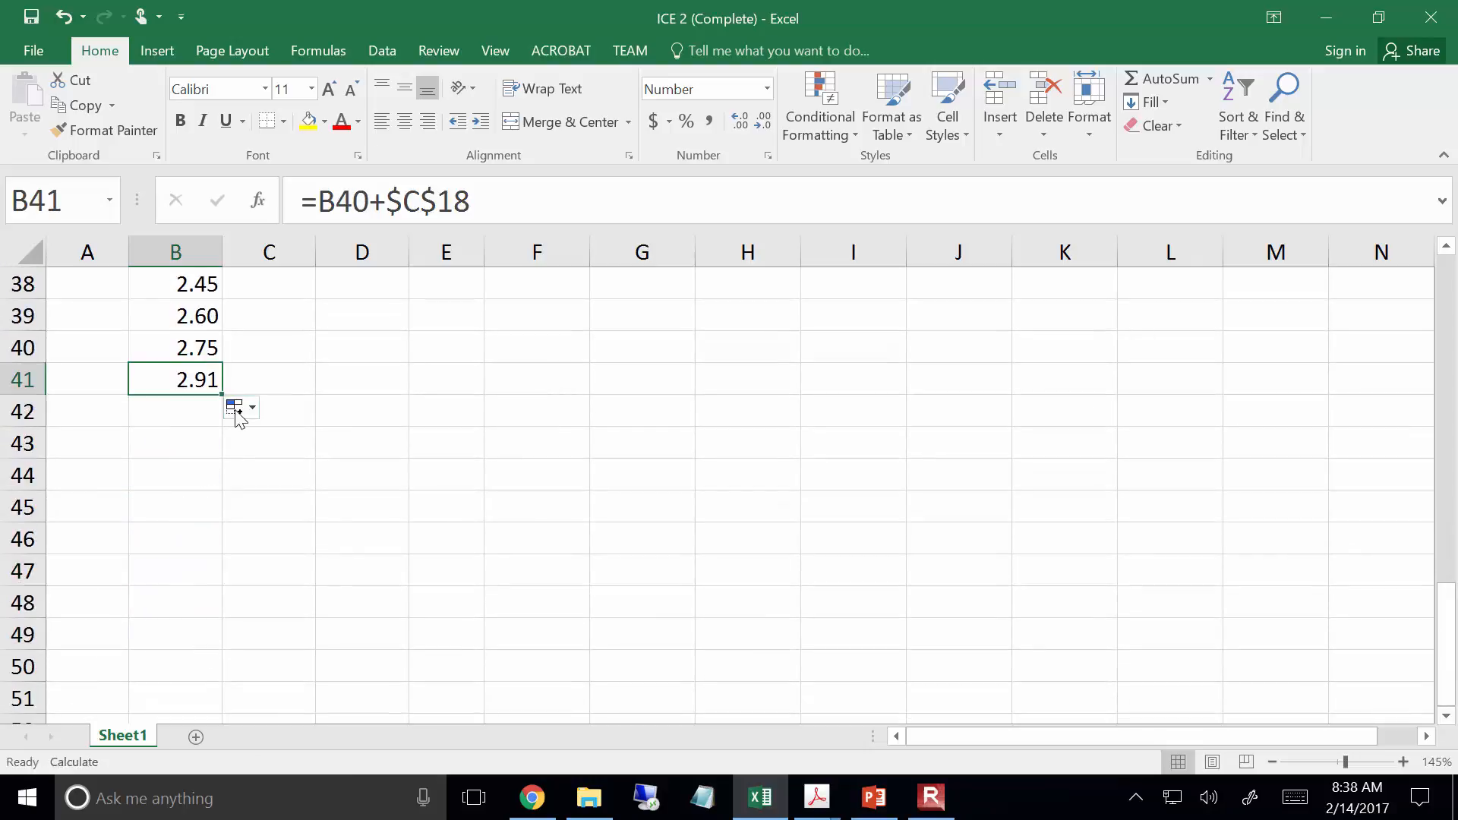
{"action": "left_click_drag", "start_coordinate": [222, 394], "coordinate": [224, 419]}
{"action": "left_click", "coordinate": [248, 387]}
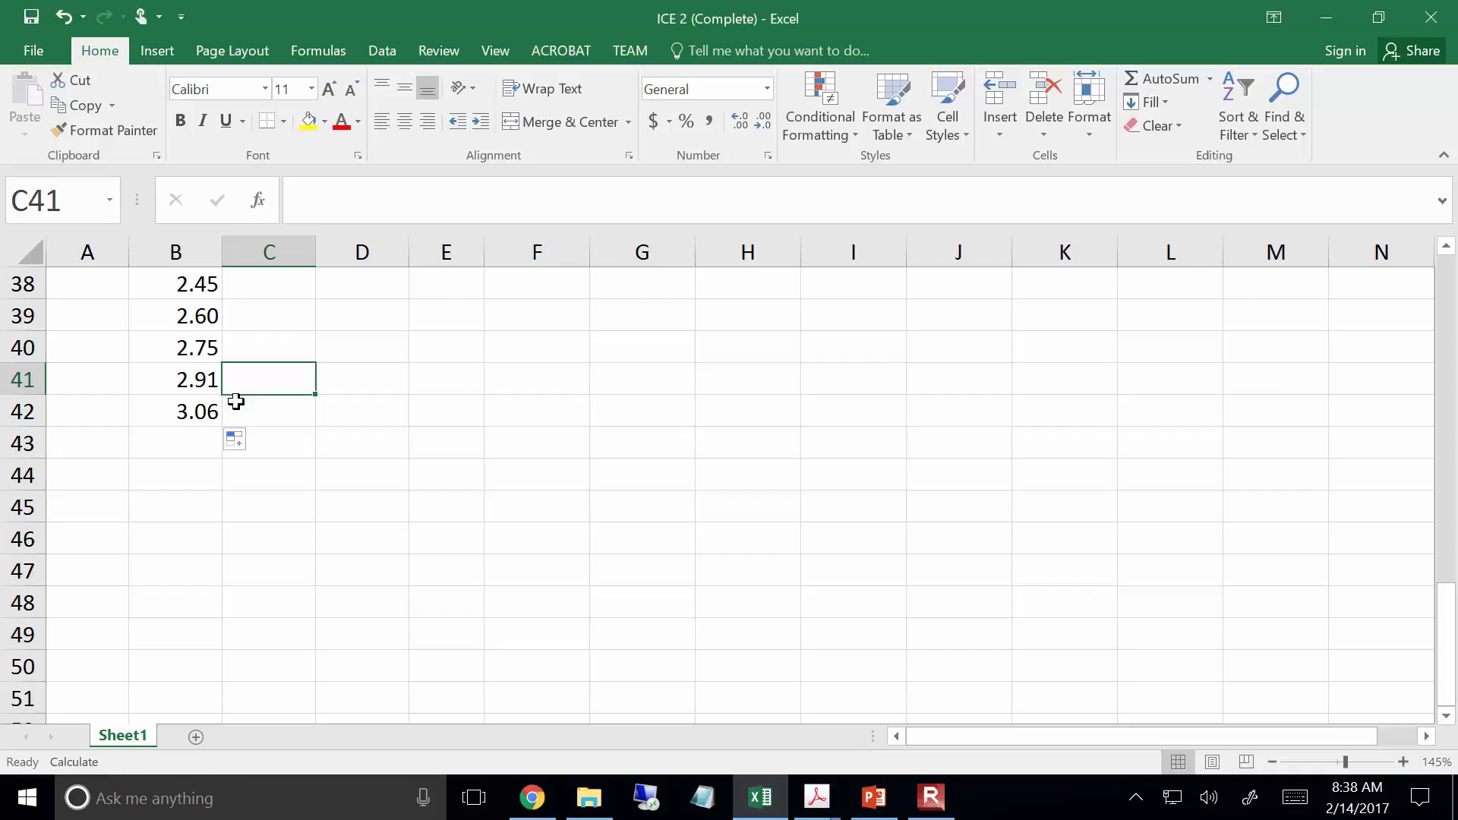
Step: Center the Plot Values cells B23:D42 and apply all borders to them
{"action": "scroll", "coordinate": [236, 401], "scroll_direction": "down", "scroll_amount": 2}
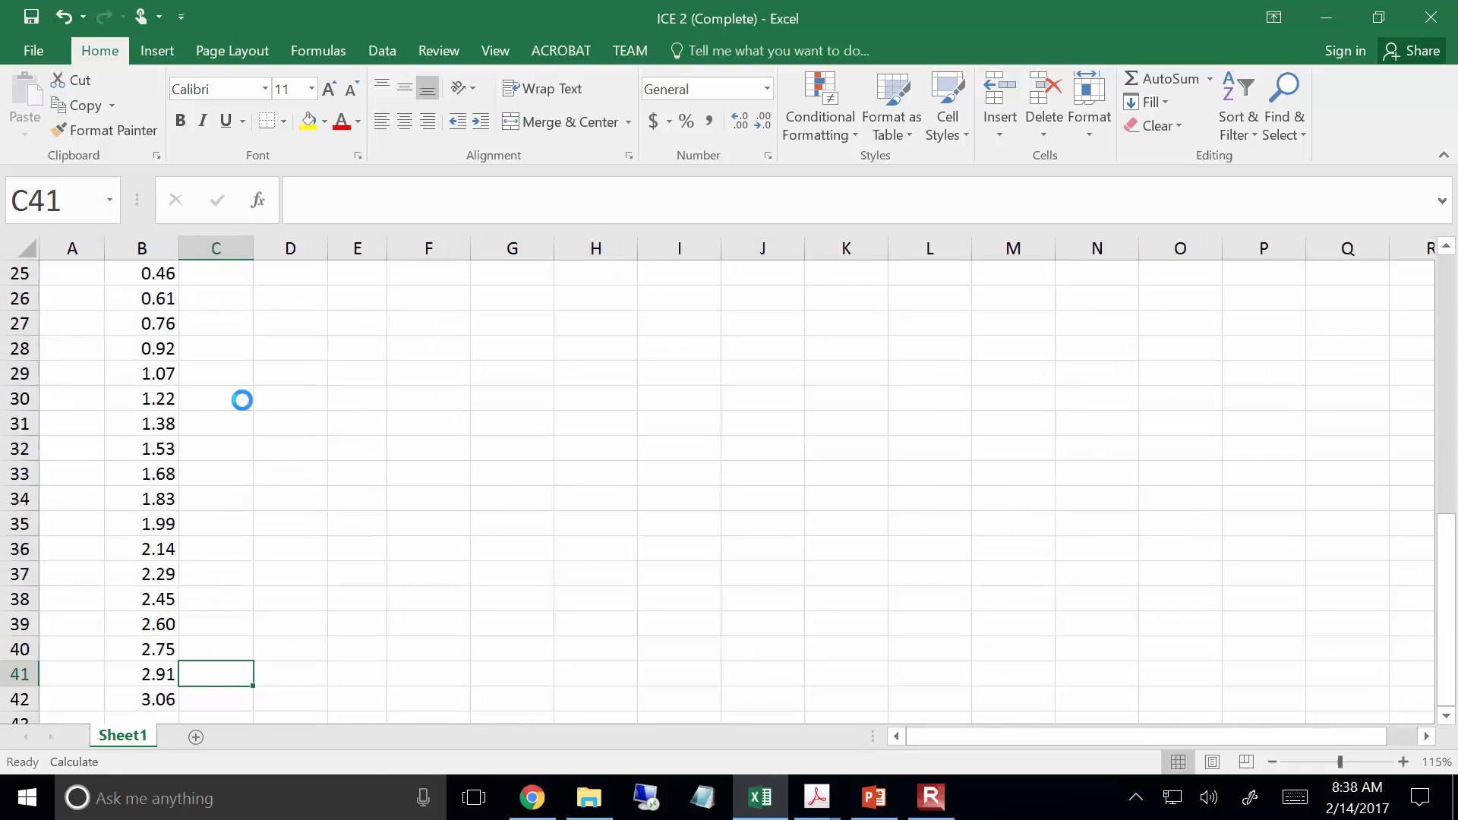
{"action": "scroll", "coordinate": [241, 401], "scroll_direction": "down", "scroll_amount": 1}
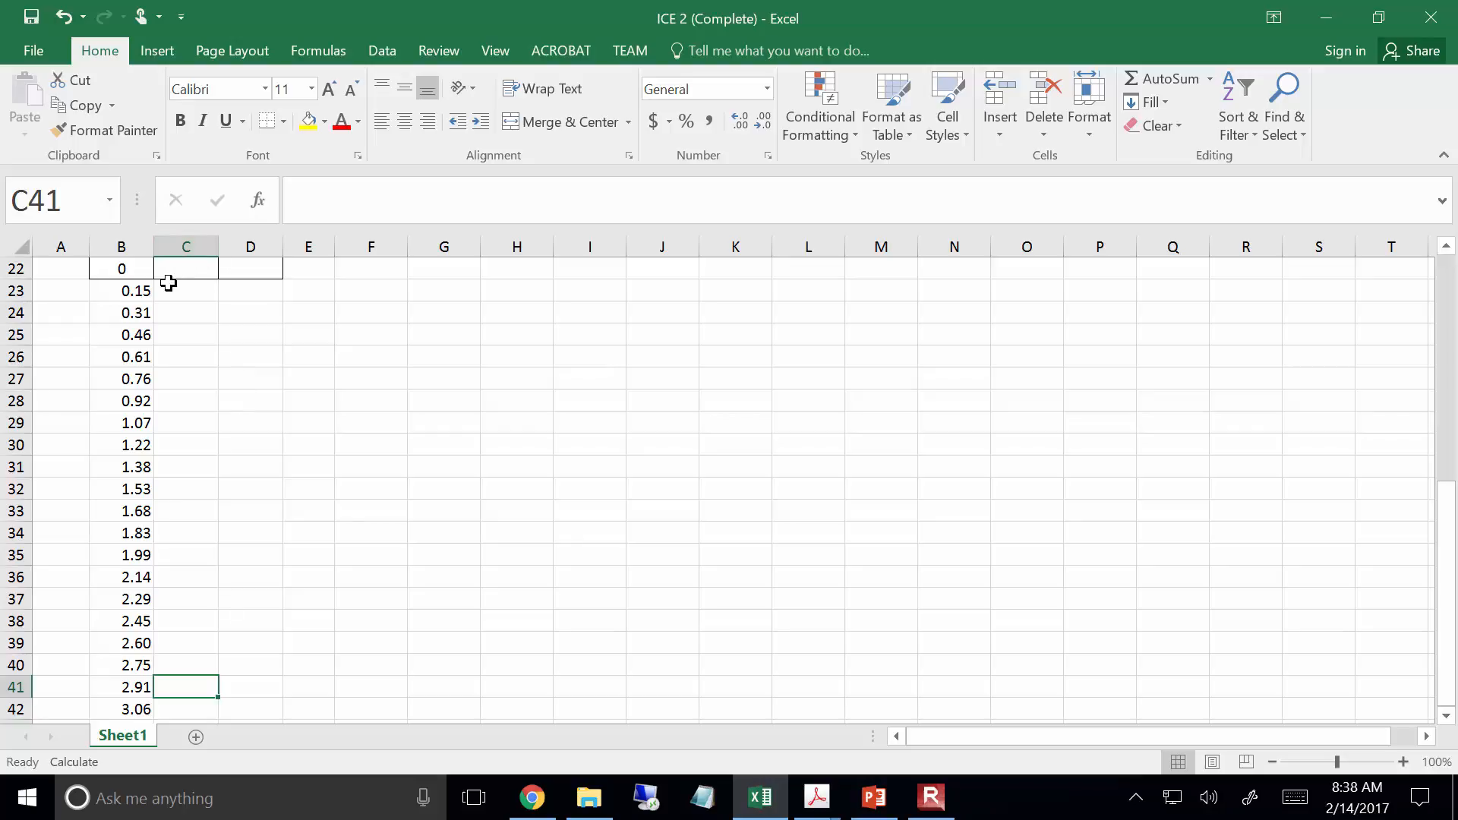
{"action": "left_click", "coordinate": [133, 291]}
{"action": "left_click_drag", "start_coordinate": [133, 291], "coordinate": [251, 714]}
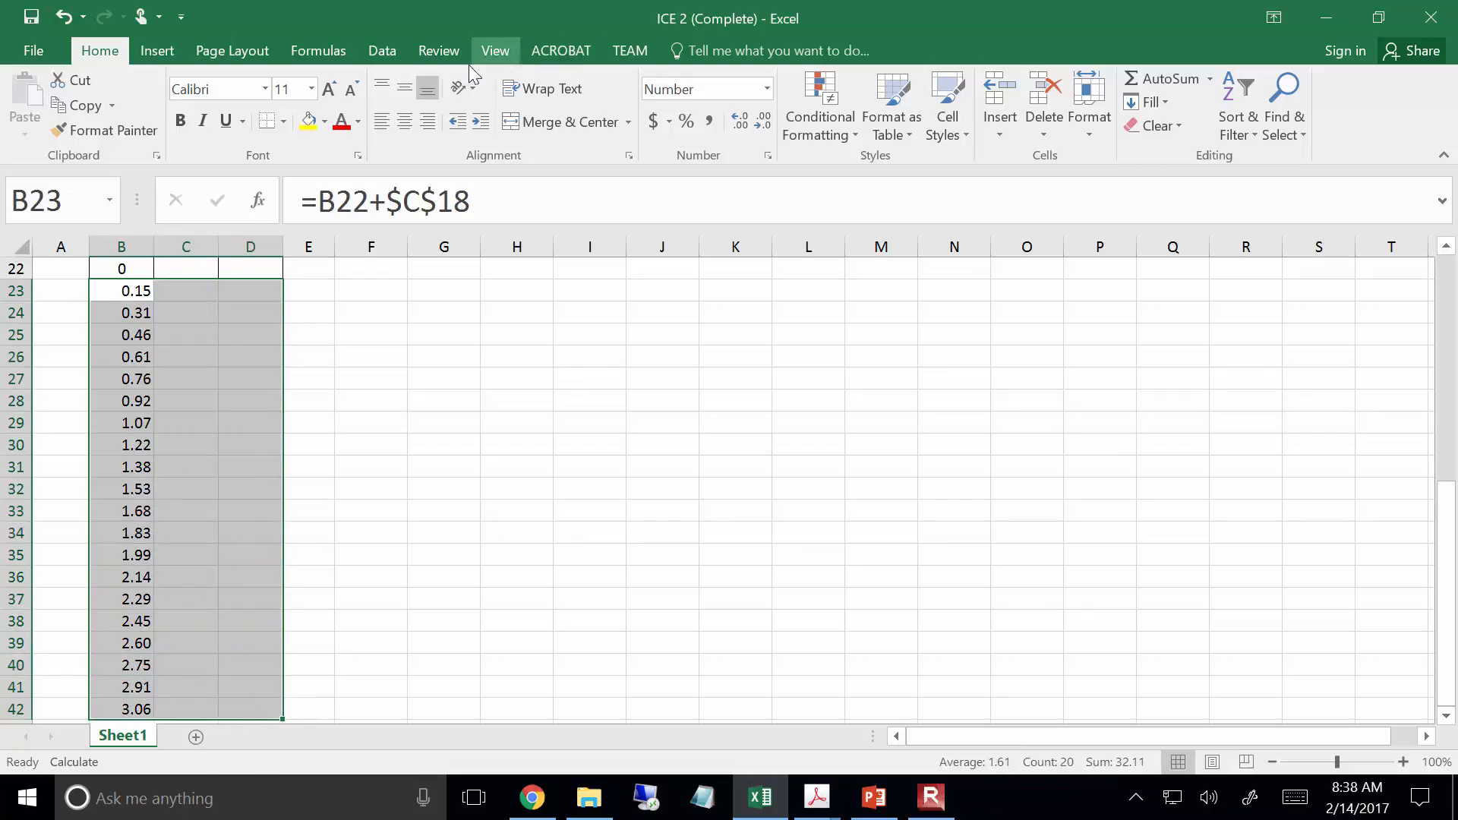
{"action": "left_click", "coordinate": [402, 129]}
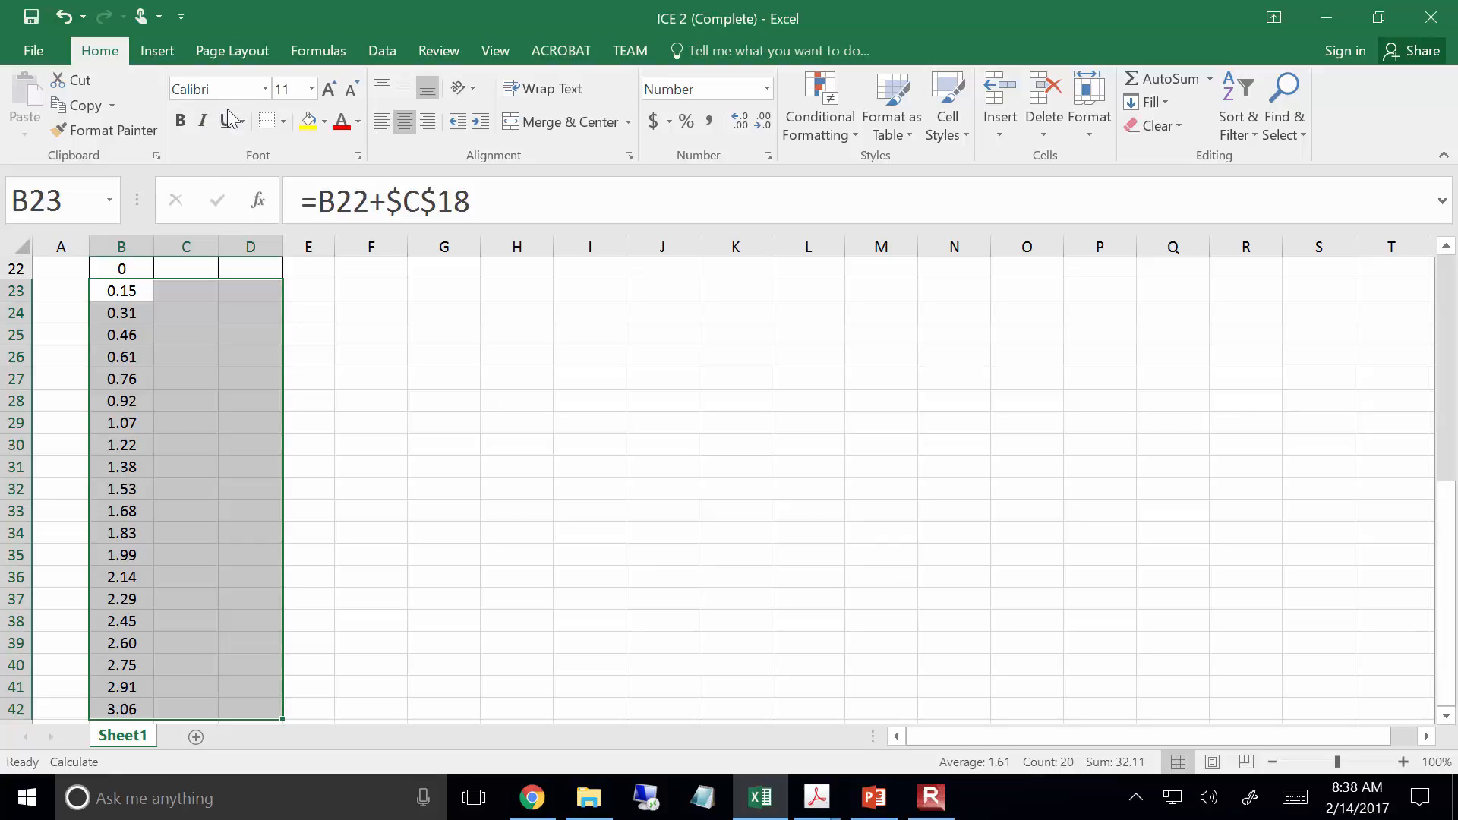
{"action": "left_click", "coordinate": [284, 123]}
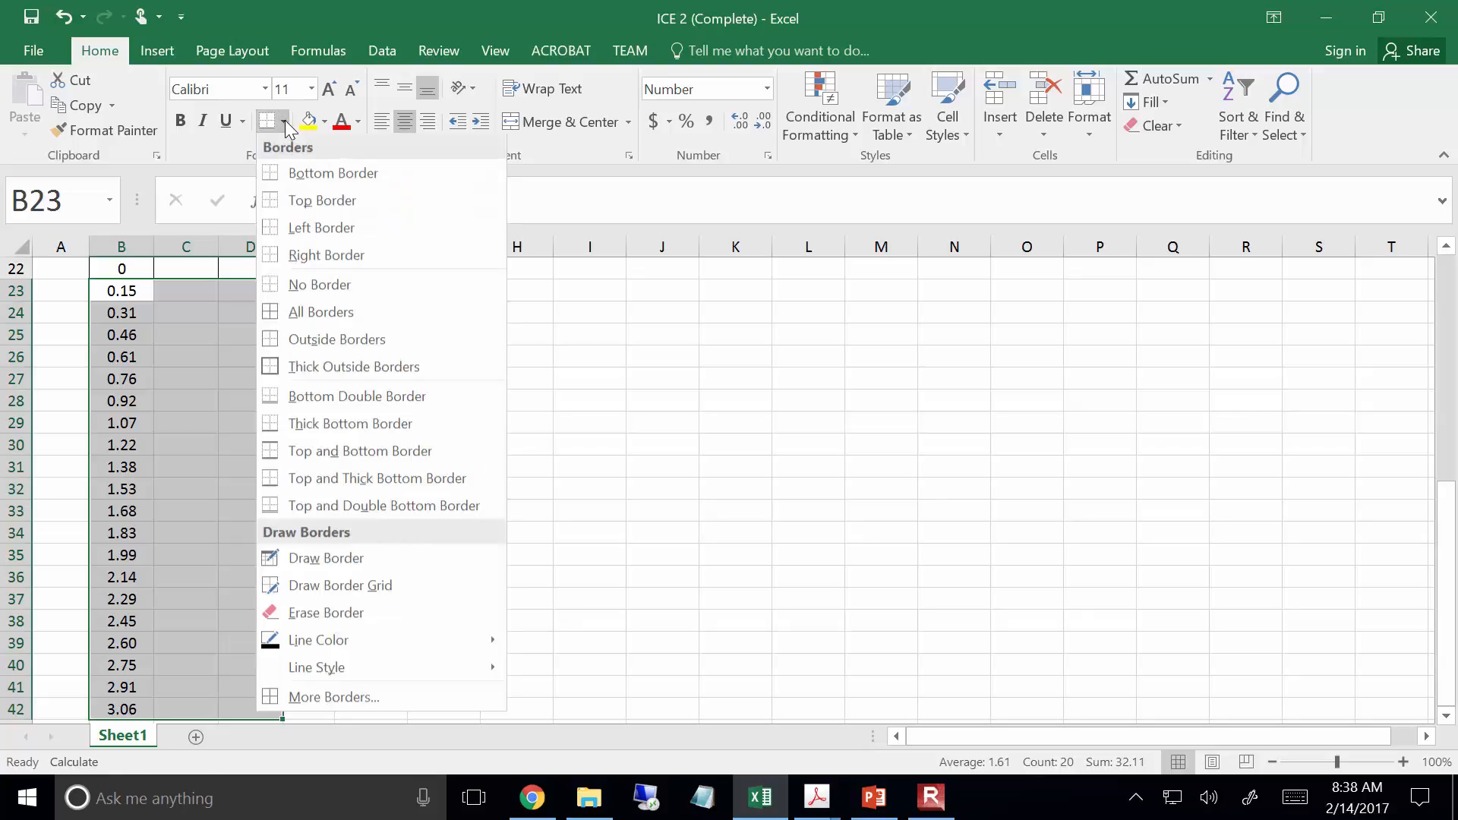
{"action": "left_click", "coordinate": [306, 313]}
{"action": "left_click", "coordinate": [401, 350]}
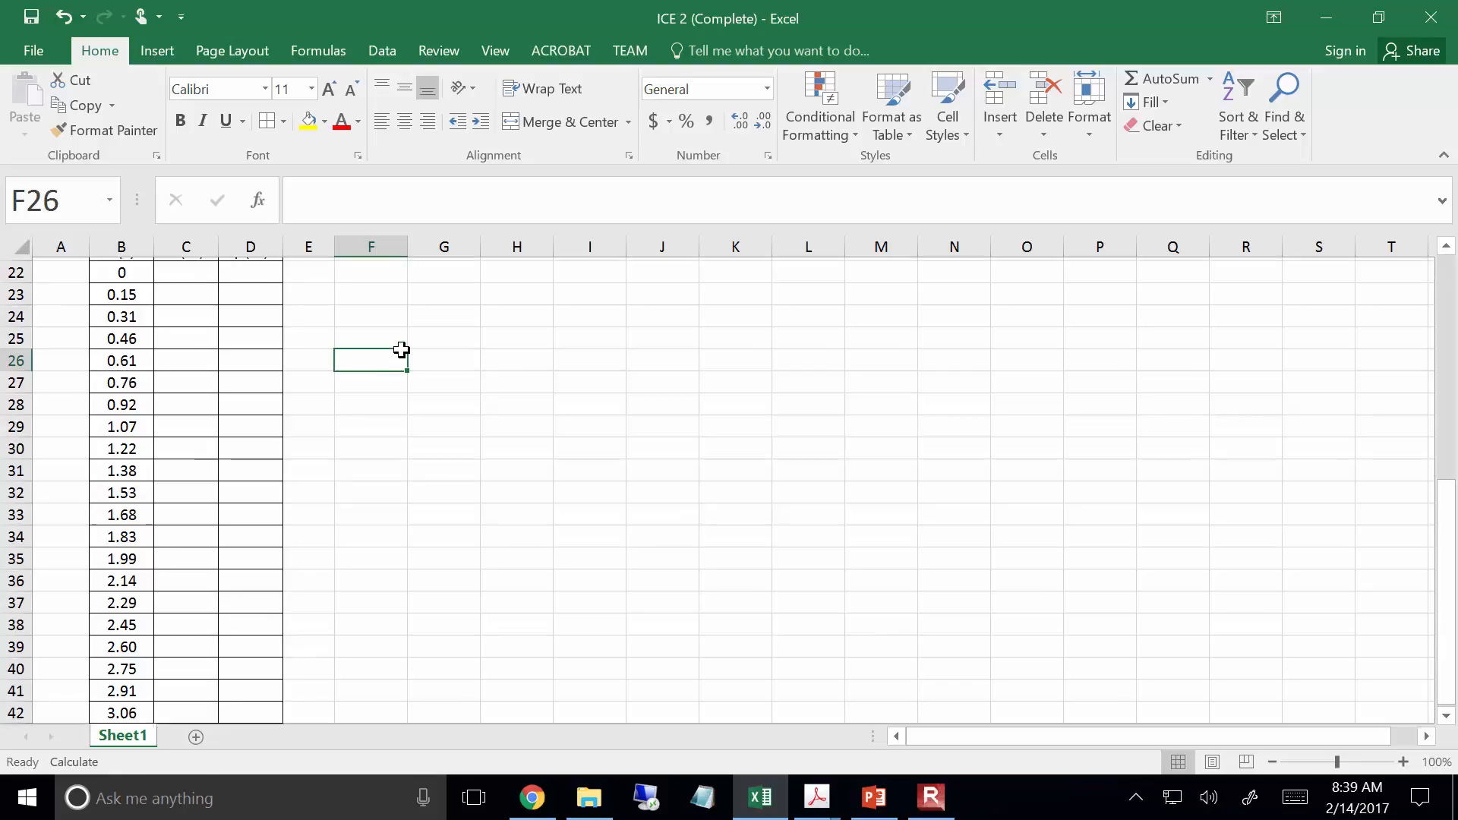
Step: Review the total flight time formula in C14 and the time step formula in C18
{"action": "scroll", "coordinate": [401, 353], "scroll_direction": "up", "scroll_amount": 4}
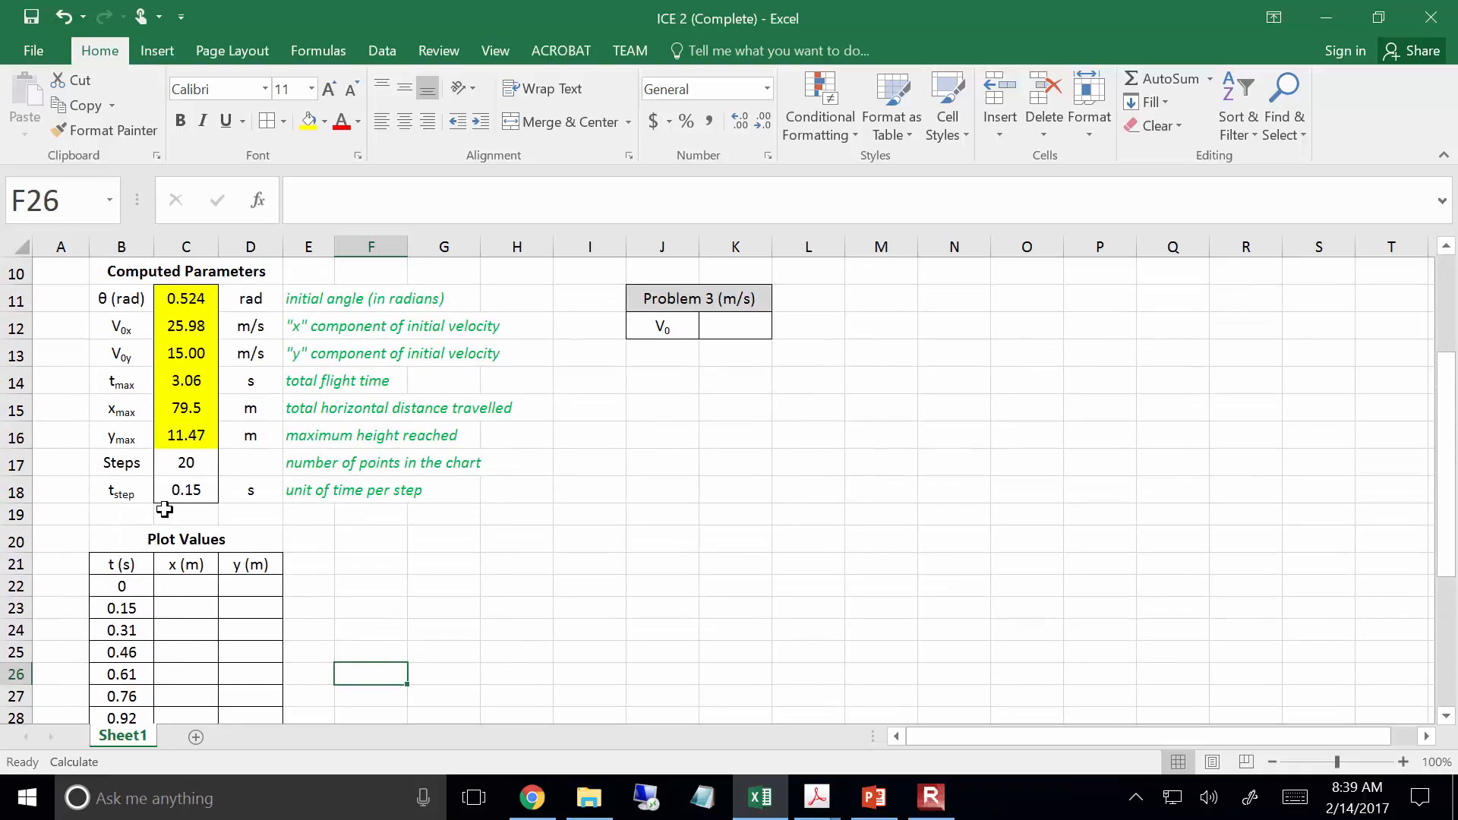
{"action": "left_click", "coordinate": [188, 501]}
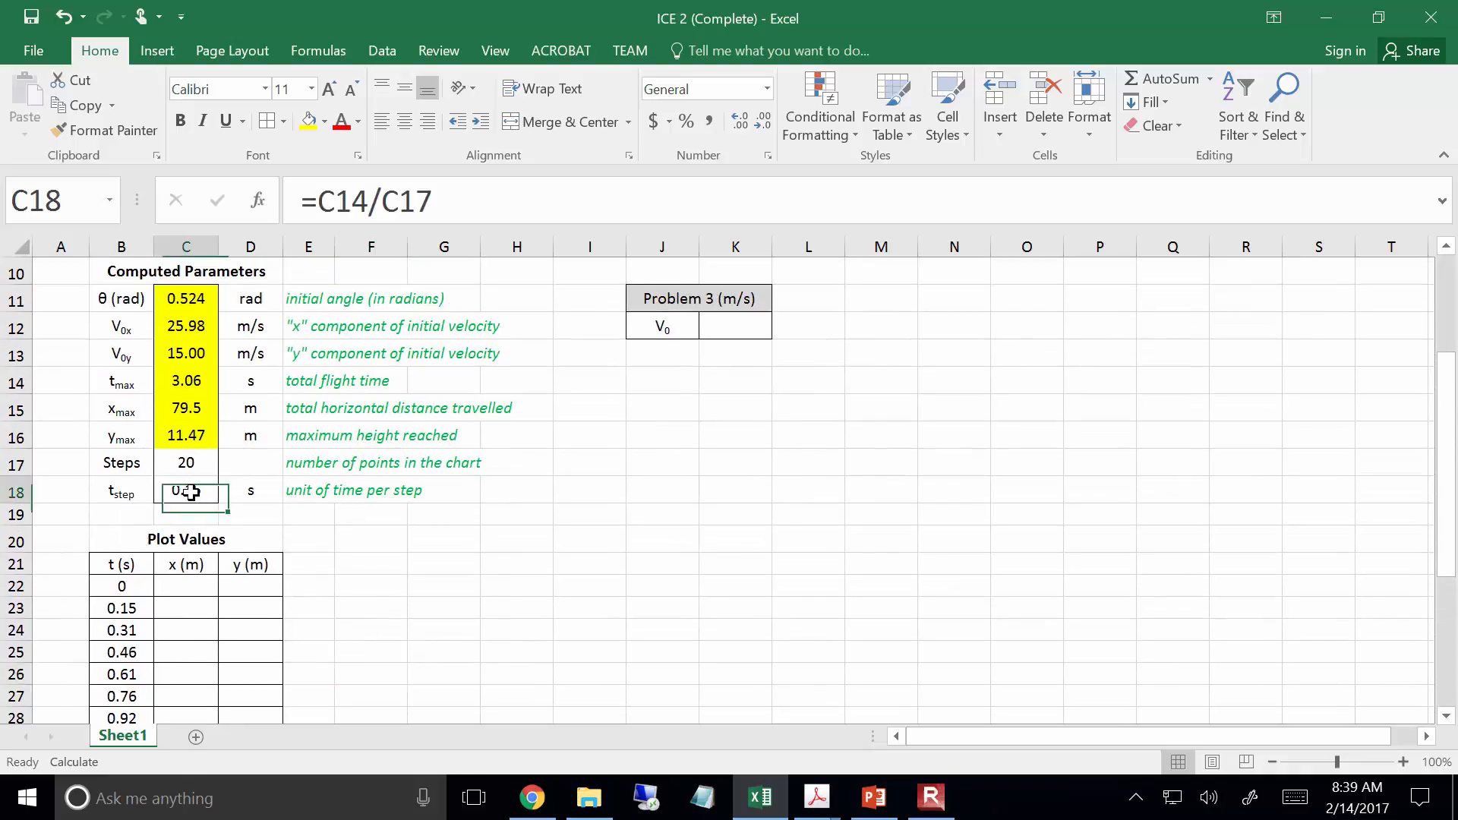
{"action": "left_click", "coordinate": [216, 530]}
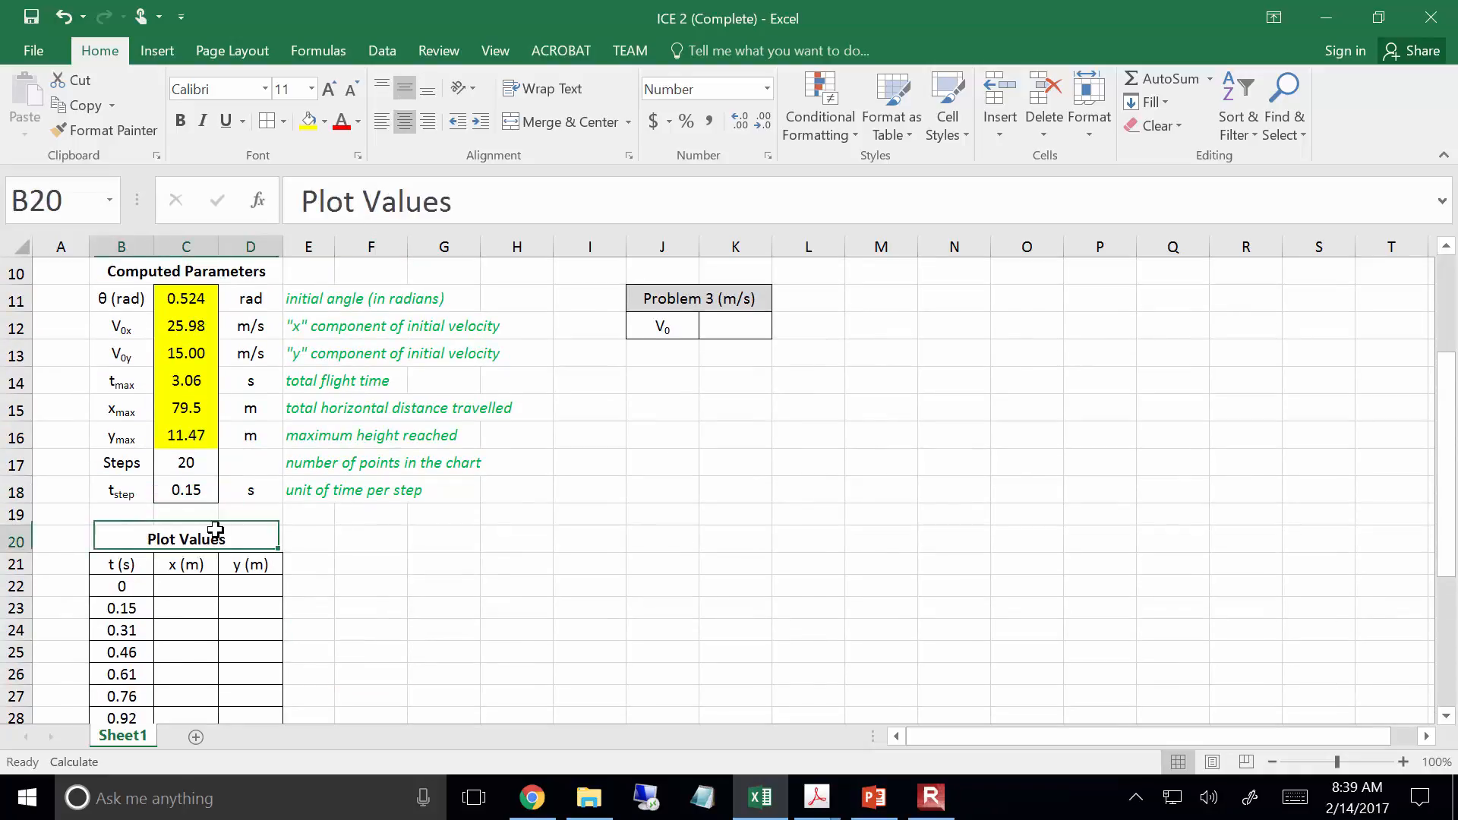
{"action": "left_click", "coordinate": [189, 381]}
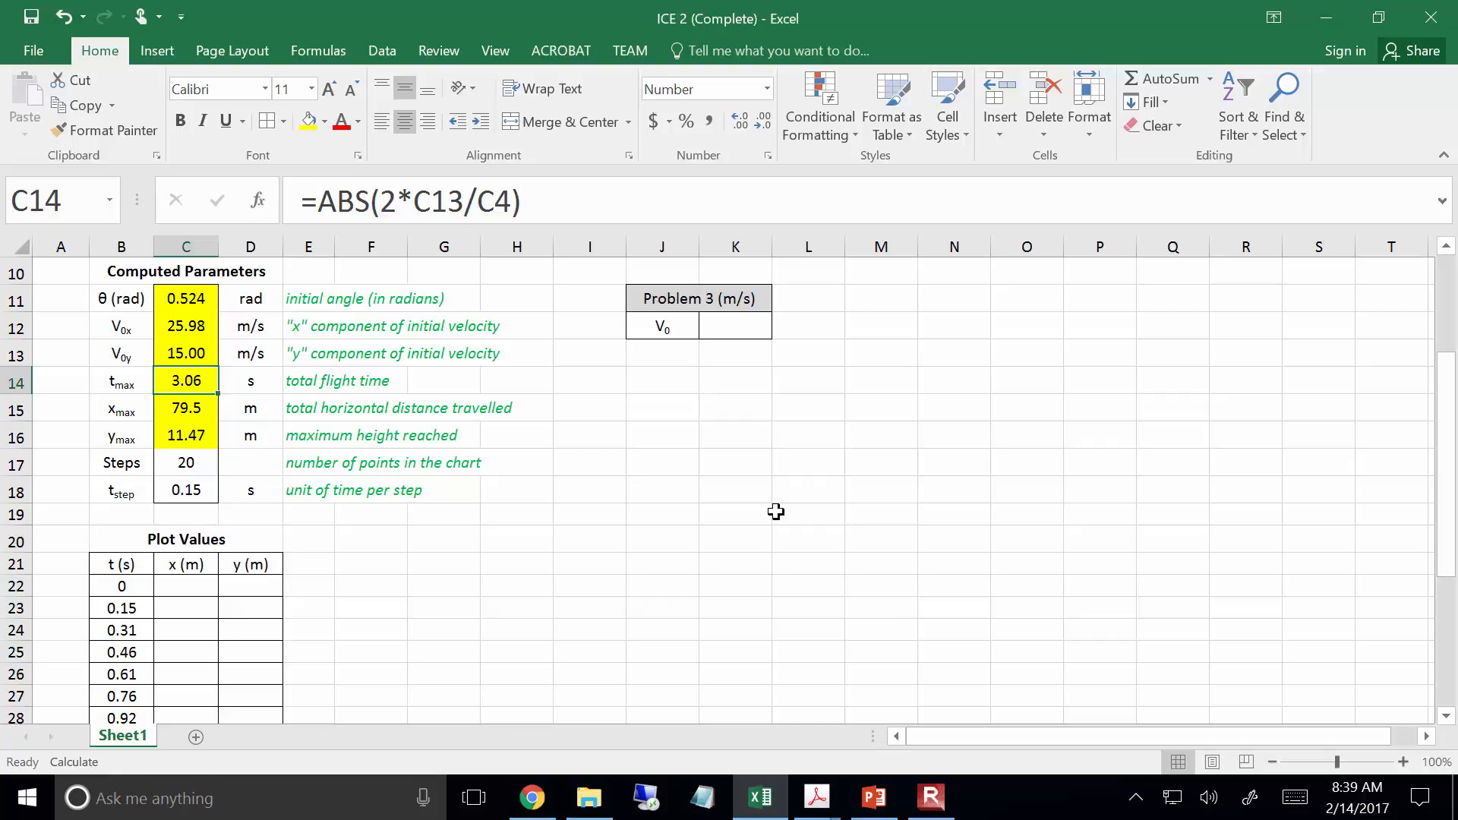
{"action": "left_click", "coordinate": [198, 479]}
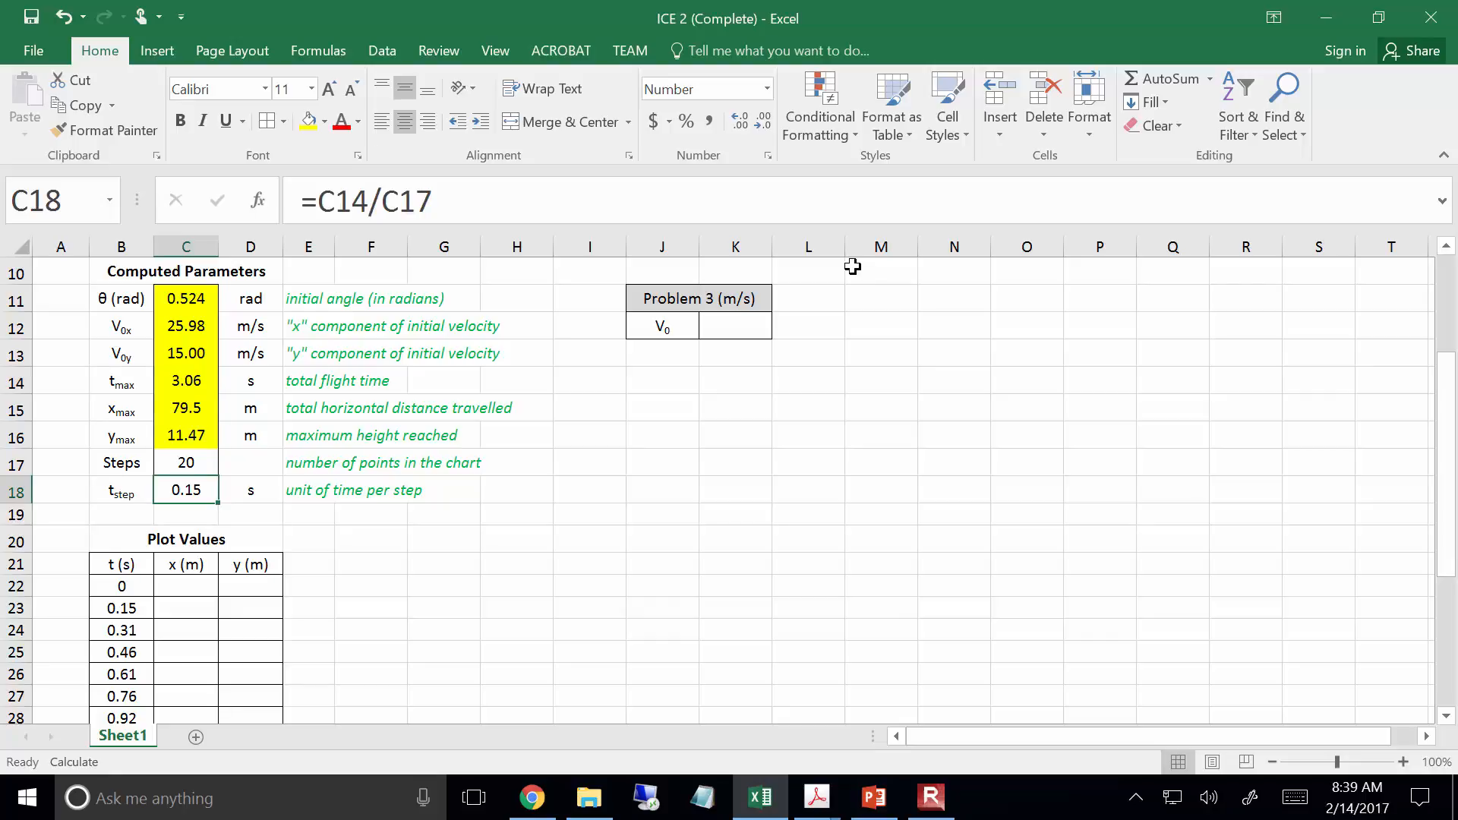
{"action": "left_click", "coordinate": [862, 223]}
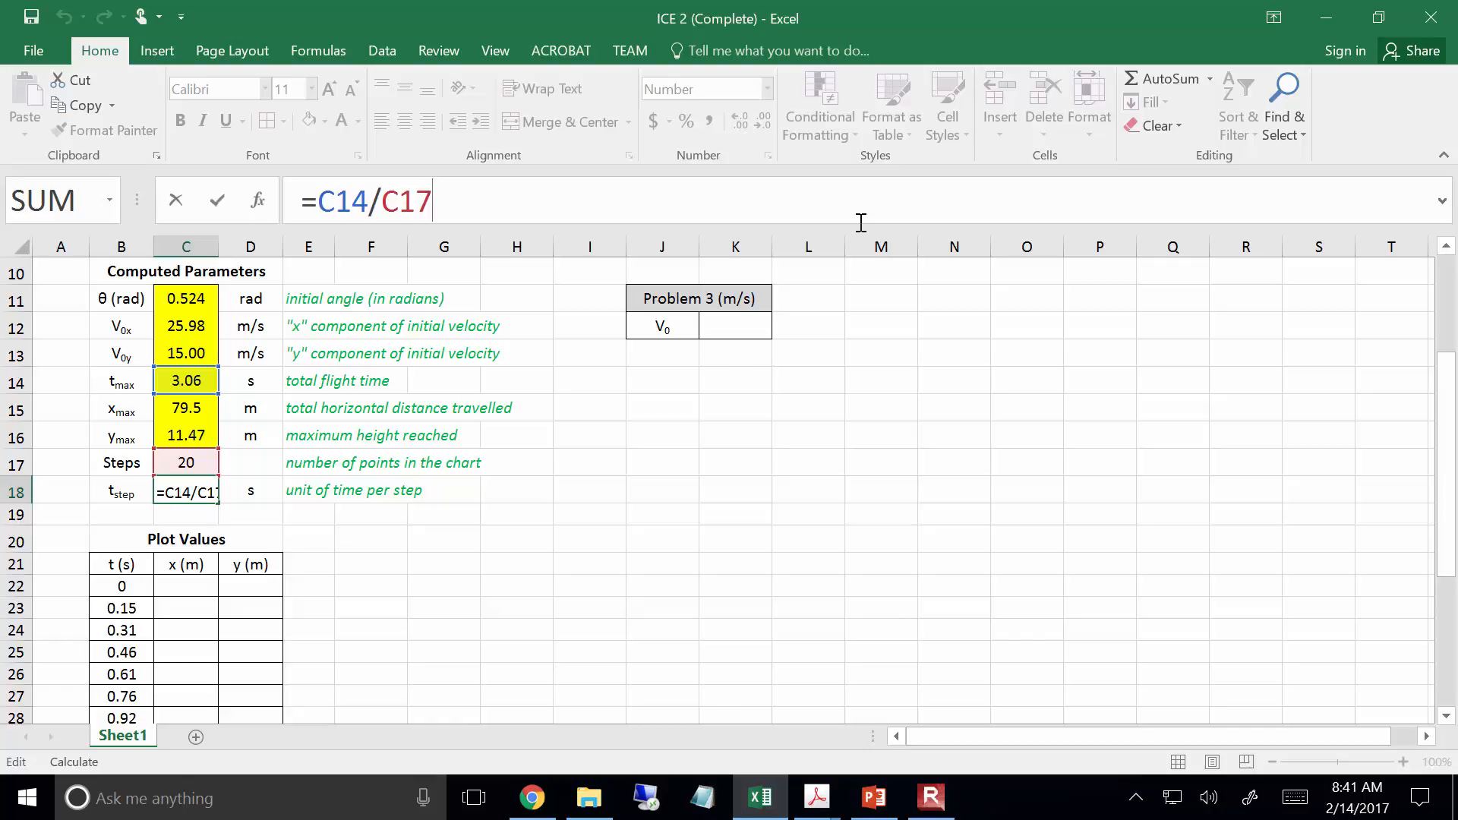
{"action": "key", "text": "ctrl+Return"}
Step: Close the workbook without saving and browse in File Explorer to the Lecture 11 (Excel 4 - Exercise 2) folder under Lecture Notes
{"action": "left_click", "coordinate": [1431, 17]}
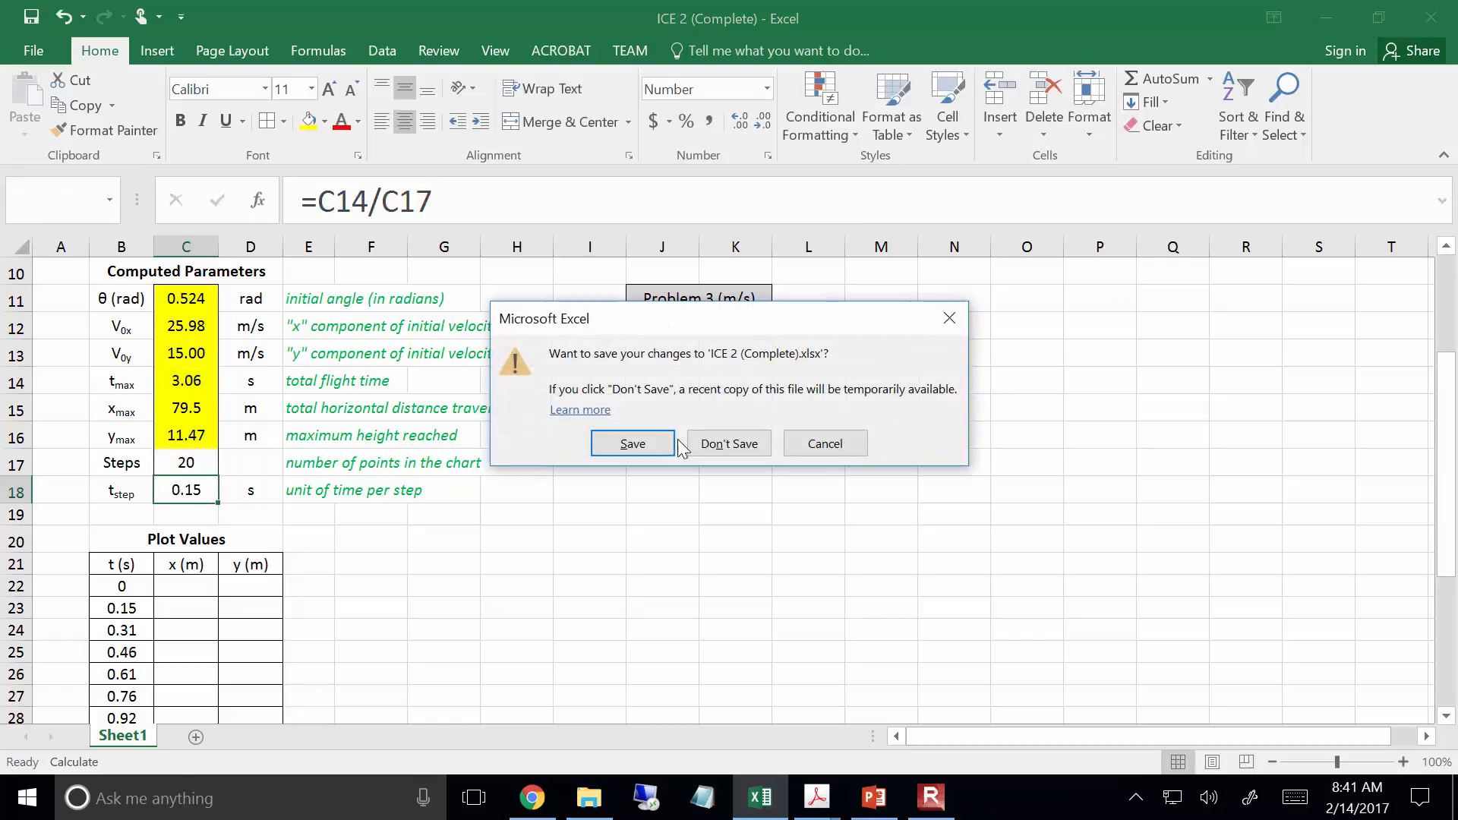
{"action": "left_click", "coordinate": [725, 445]}
{"action": "left_click", "coordinate": [577, 798]}
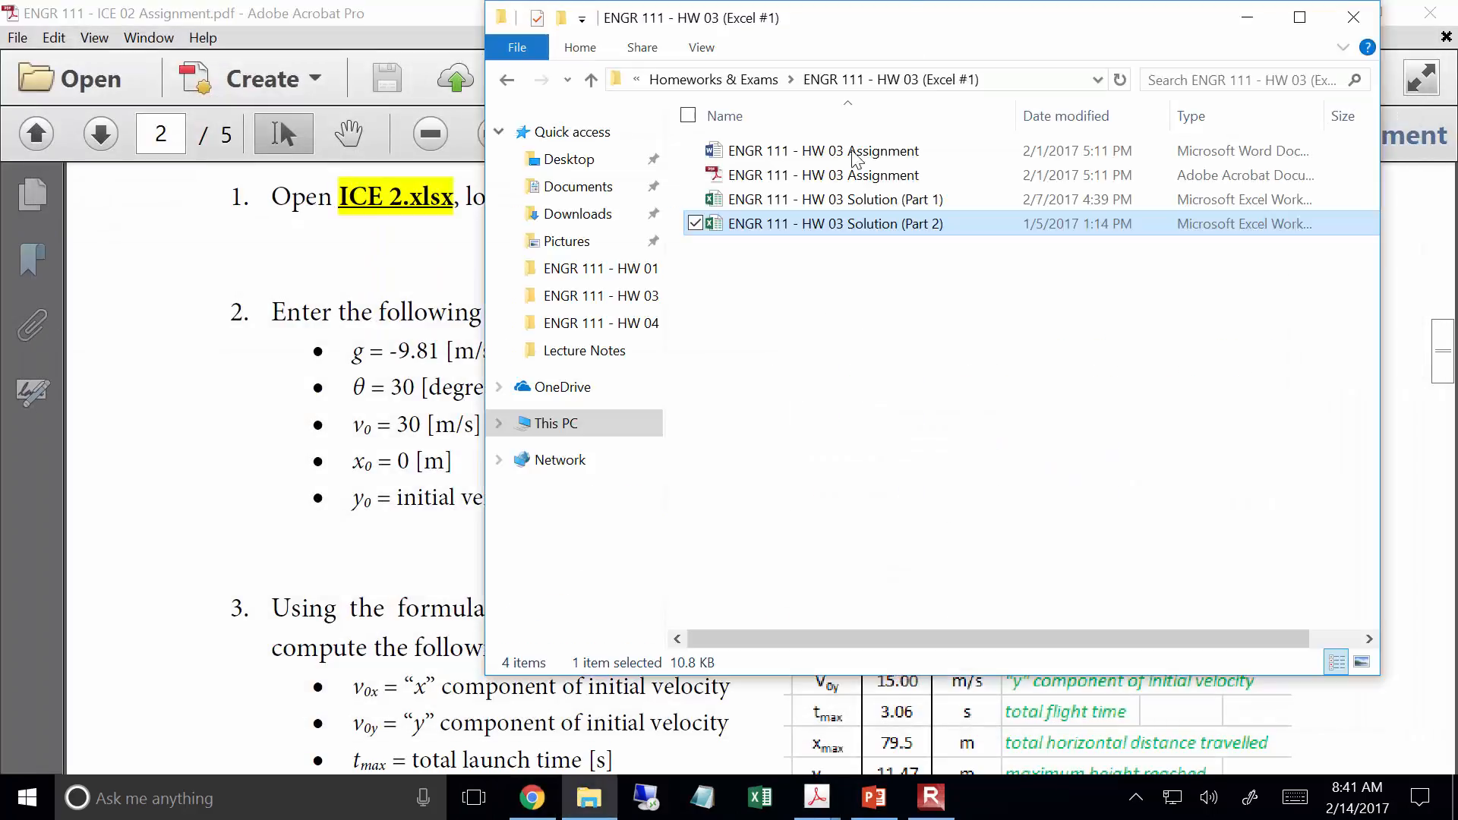
{"action": "left_click", "coordinate": [723, 81]}
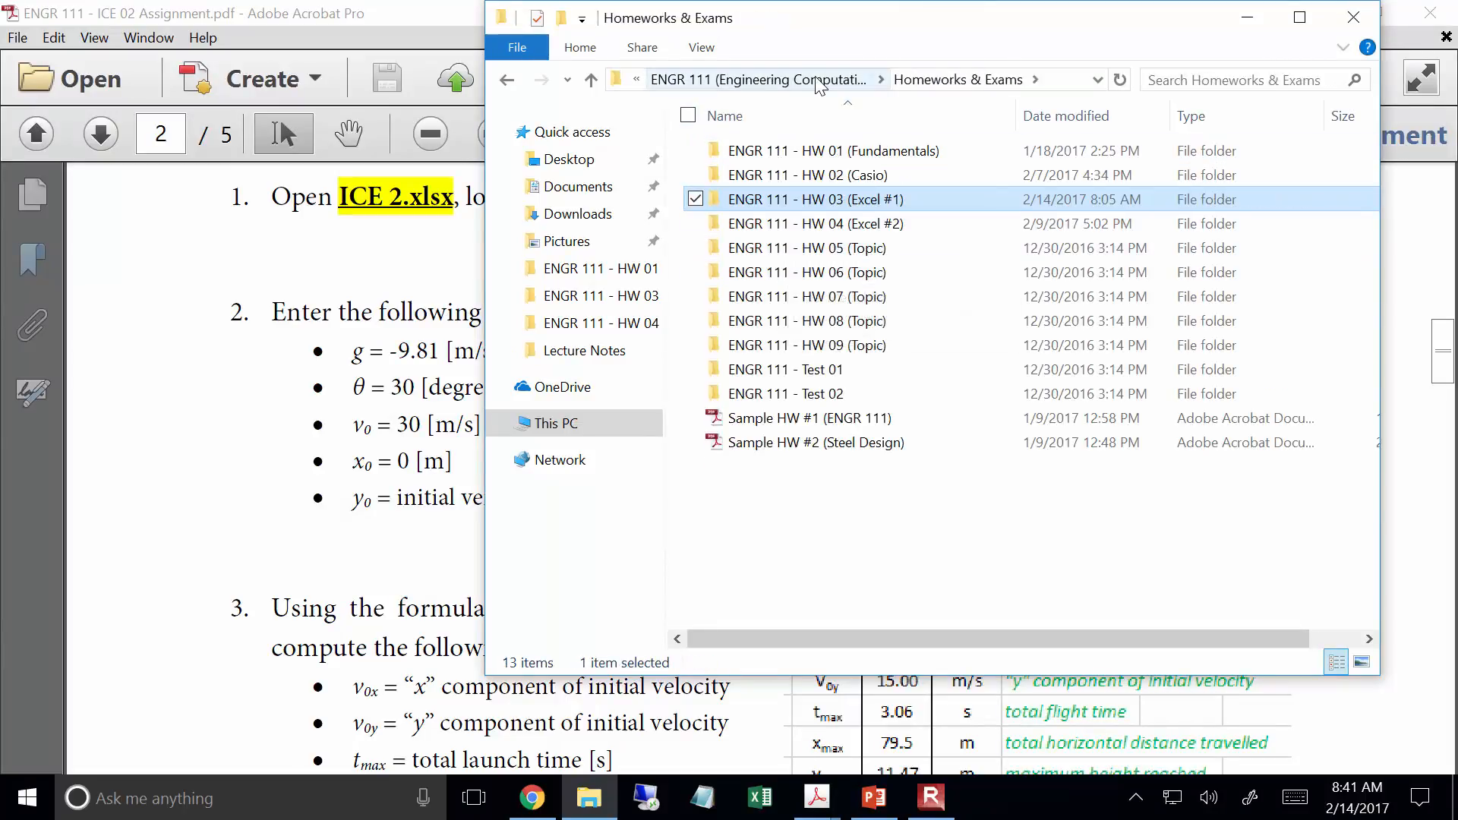
{"action": "left_click", "coordinate": [758, 80]}
{"action": "double_click", "coordinate": [801, 225]}
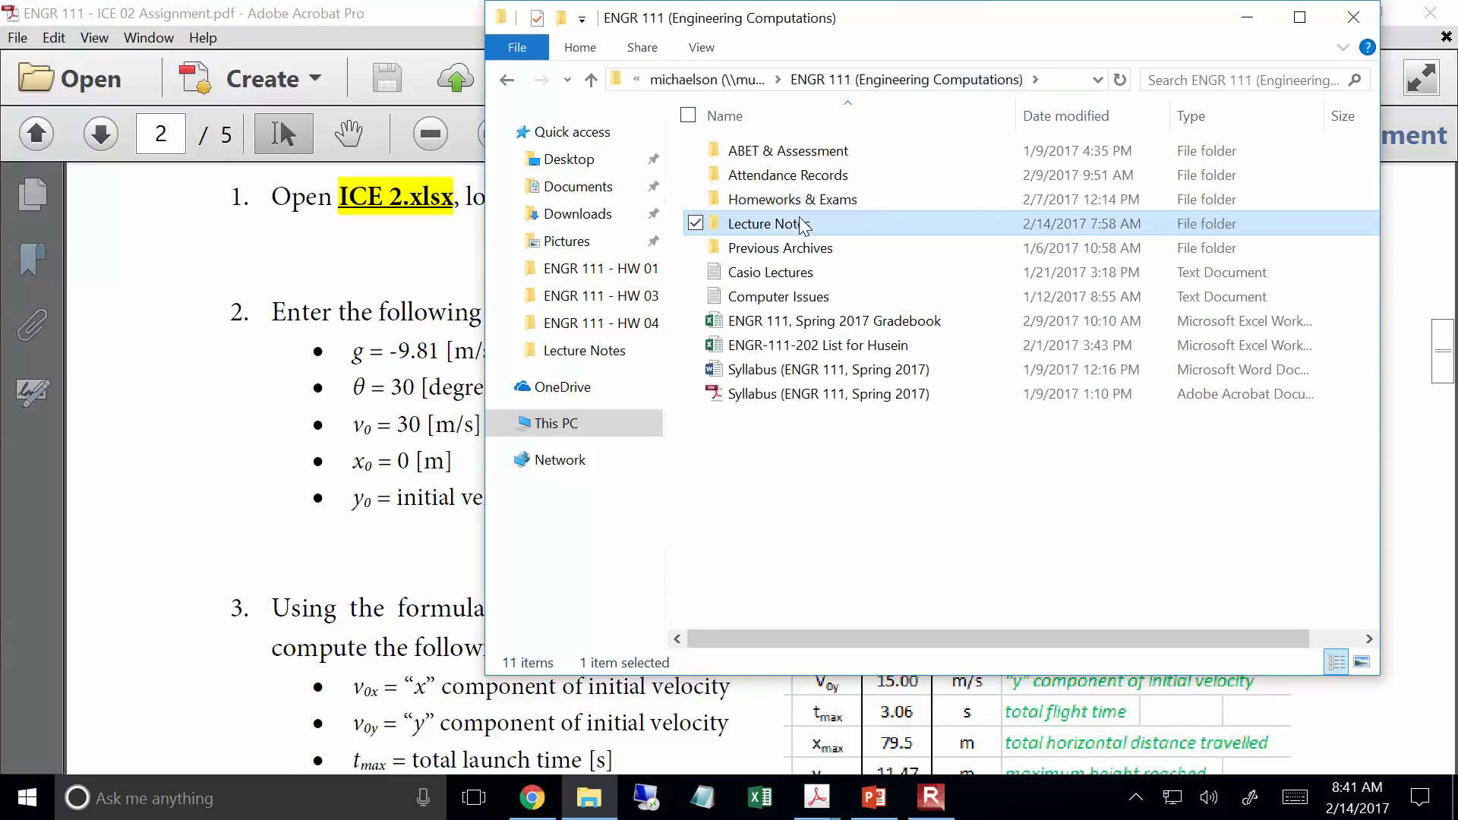
{"action": "left_click", "coordinate": [828, 395]}
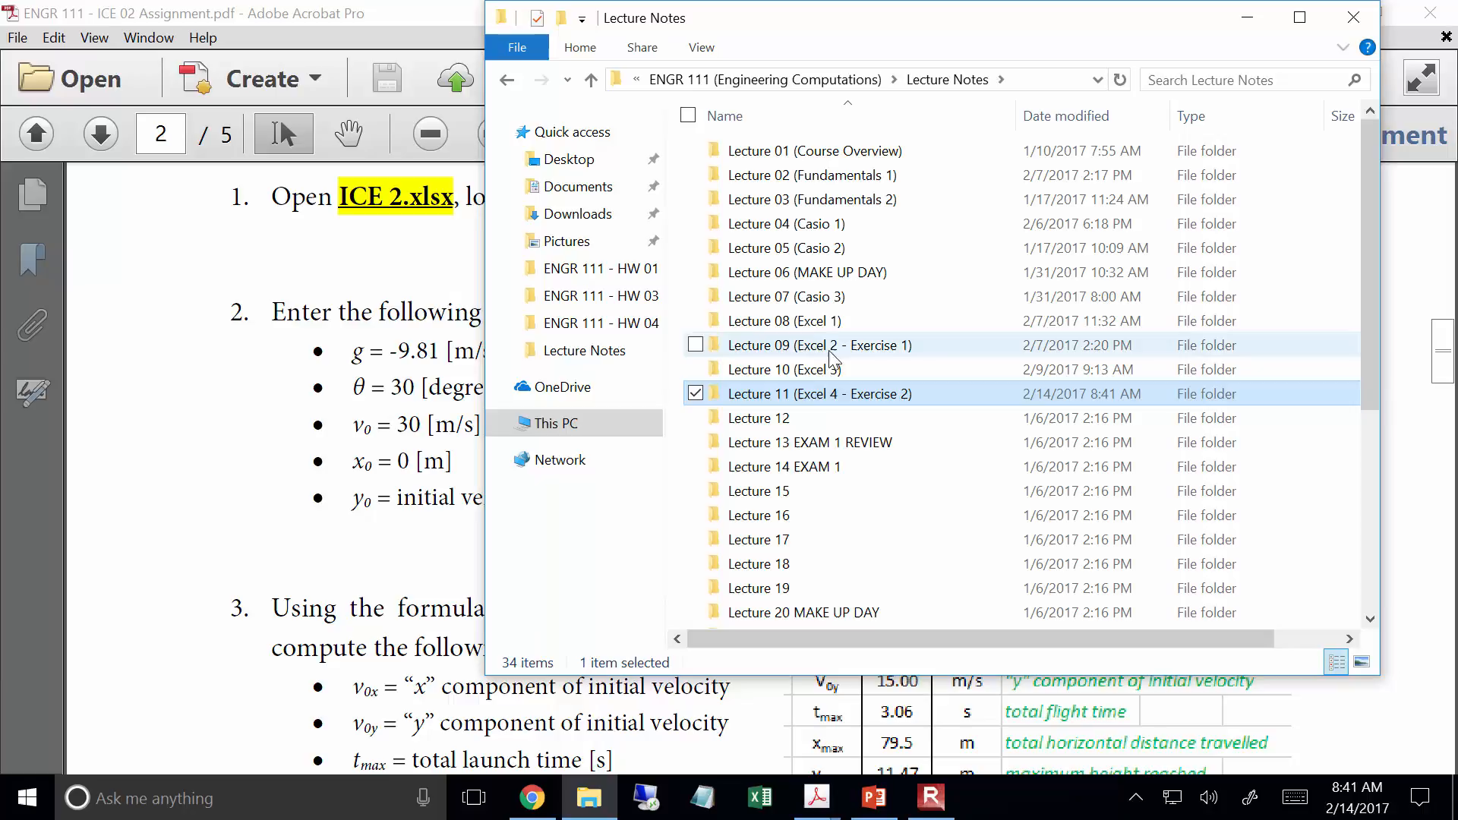
{"action": "double_click", "coordinate": [816, 392]}
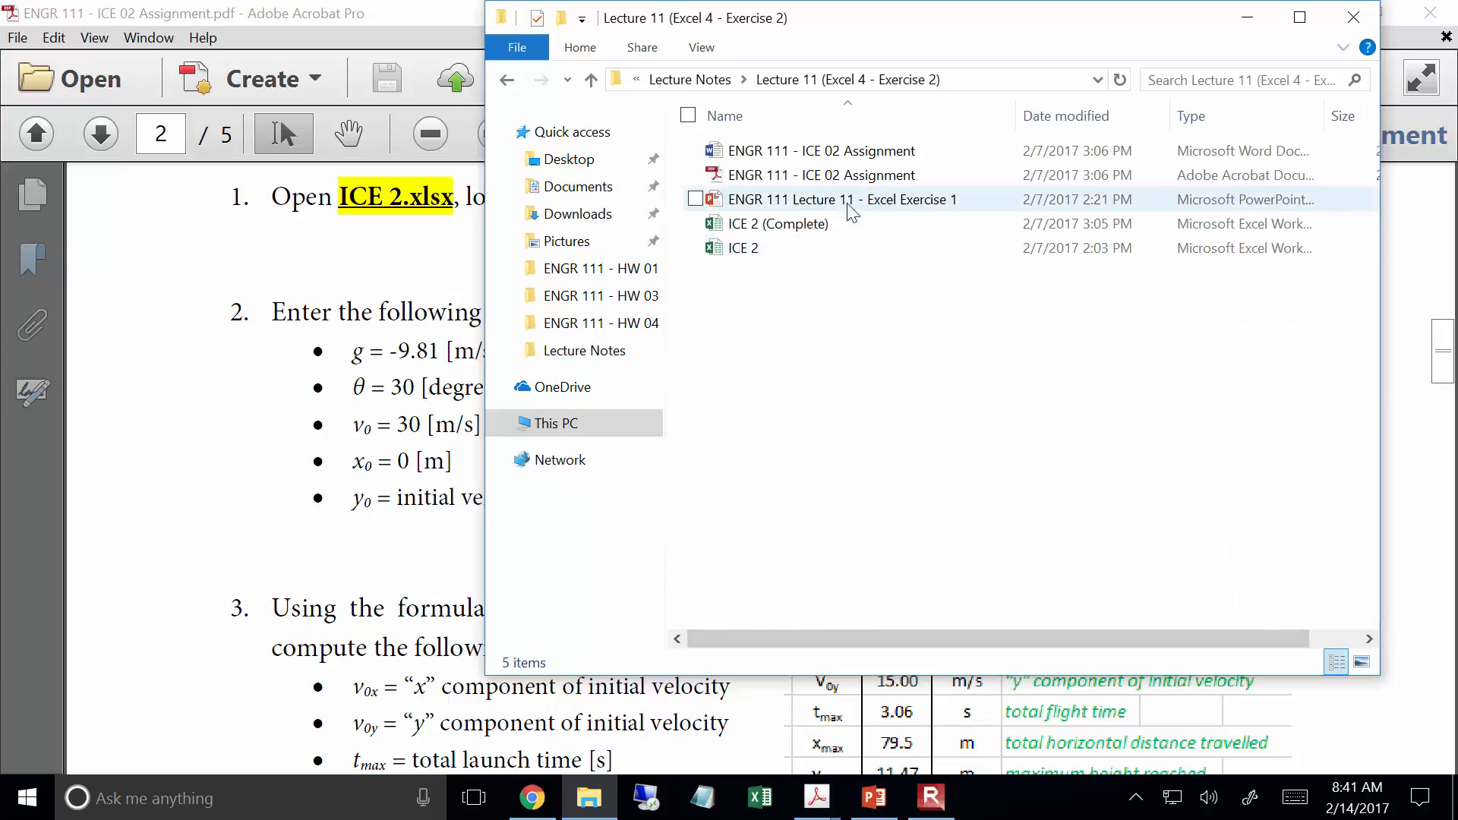
Step: Open the ICE 2 (Complete) workbook and maximize its window
{"action": "left_click", "coordinate": [806, 224]}
{"action": "double_click", "coordinate": [817, 226]}
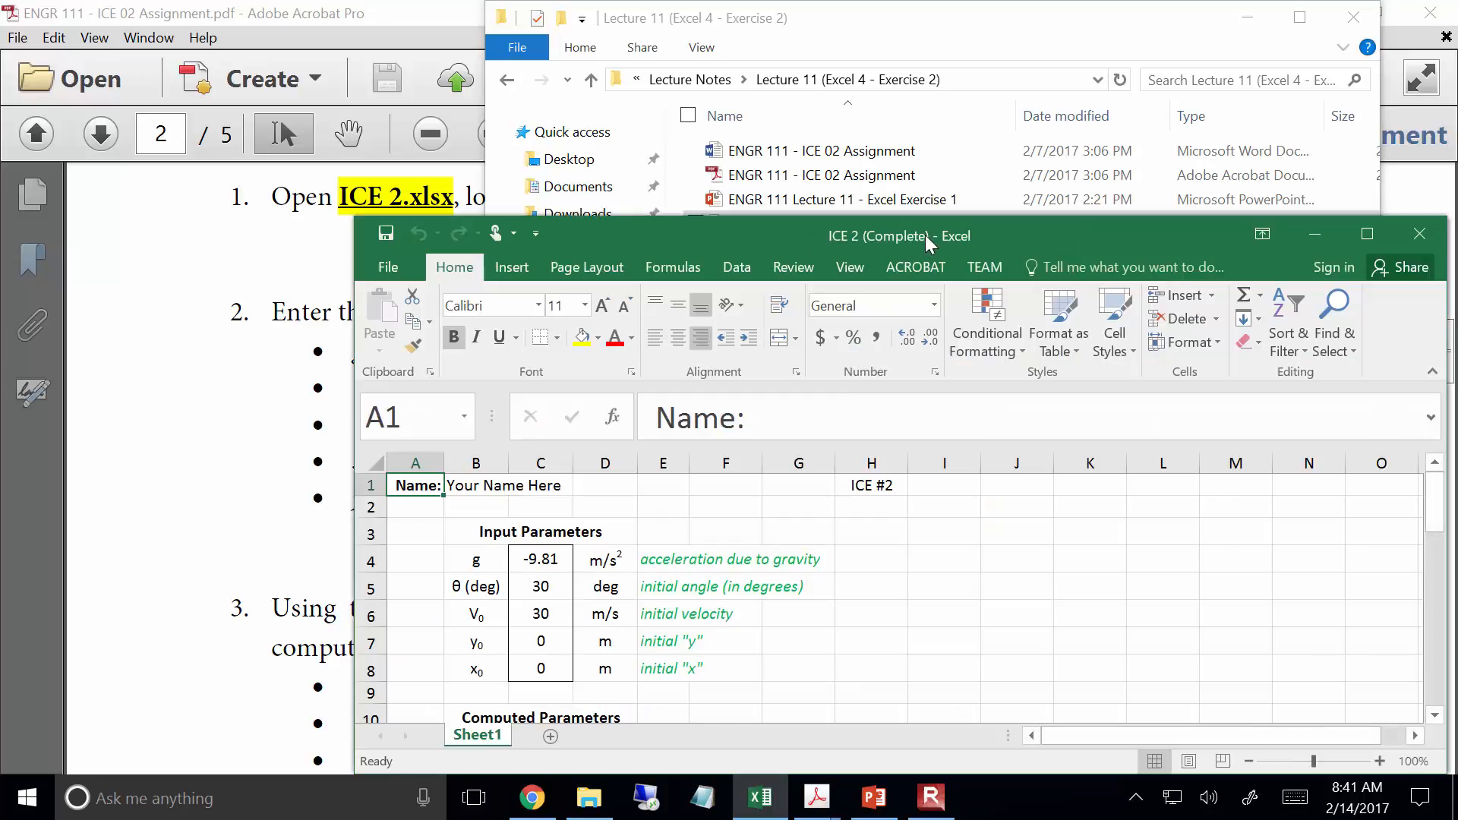
{"action": "double_click", "coordinate": [926, 242]}
Step: Examine the y (m) formula in D22 and trace its references to the input and computed parameters
{"action": "scroll", "coordinate": [372, 593], "scroll_direction": "down", "scroll_amount": 8}
{"action": "scroll", "coordinate": [384, 549], "scroll_direction": "down", "scroll_amount": 3}
{"action": "scroll", "coordinate": [371, 550], "scroll_direction": "up", "scroll_amount": 5}
{"action": "left_click", "coordinate": [267, 340]}
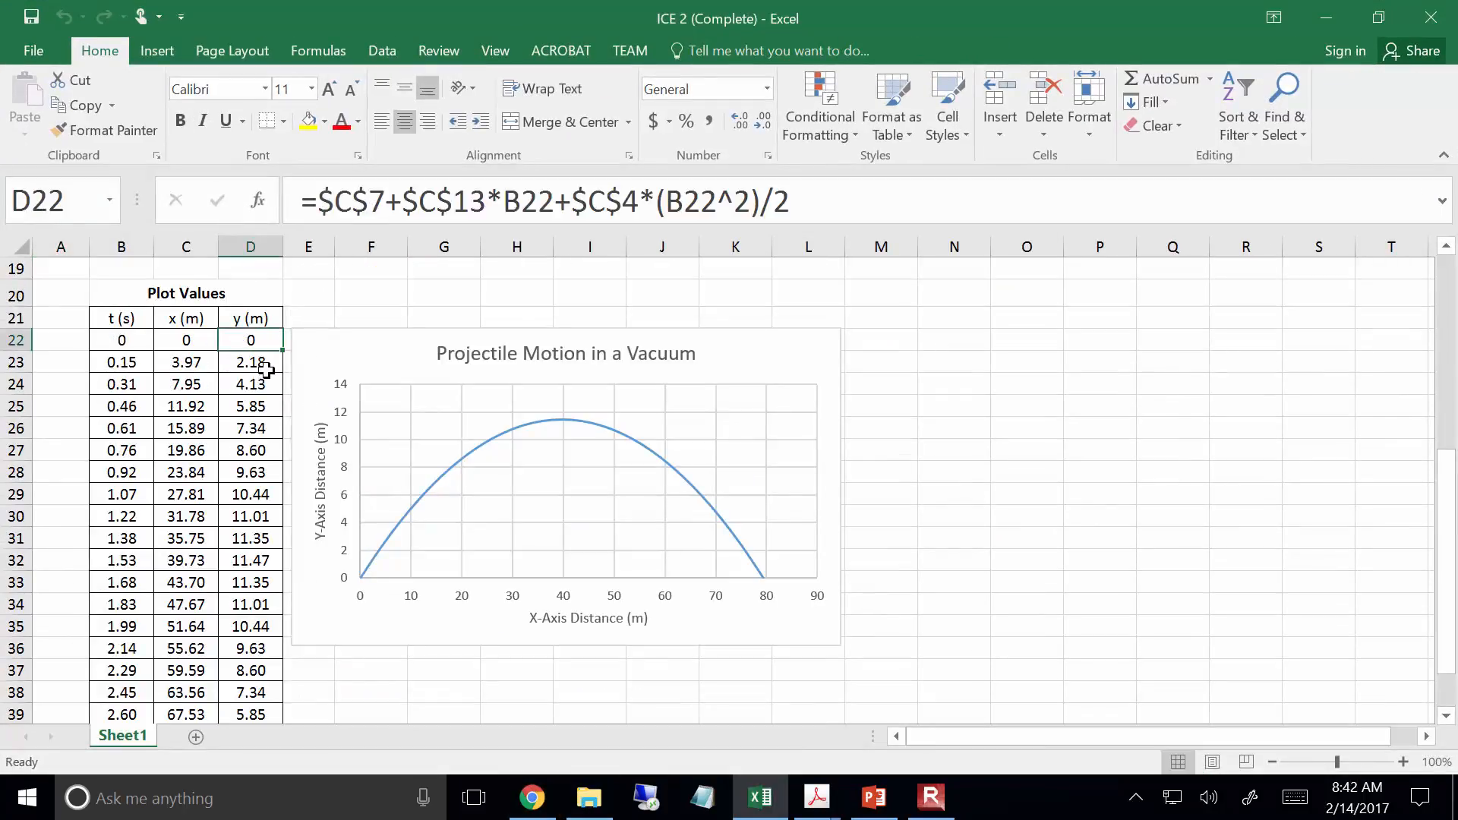
{"action": "left_click", "coordinate": [911, 216]}
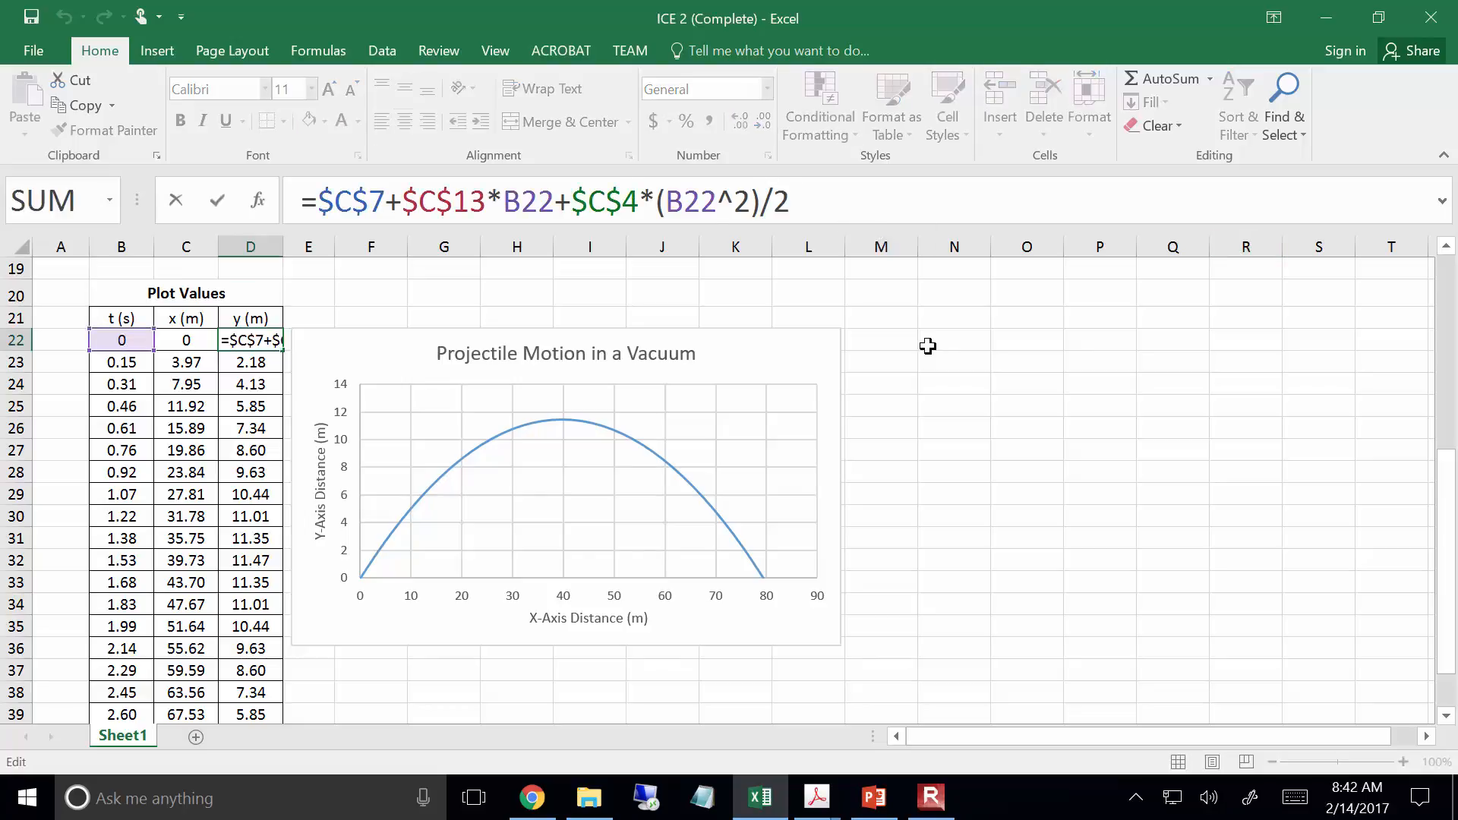
{"action": "left_click_drag", "start_coordinate": [1447, 521], "coordinate": [1447, 392]}
{"action": "key", "text": "Escape"}
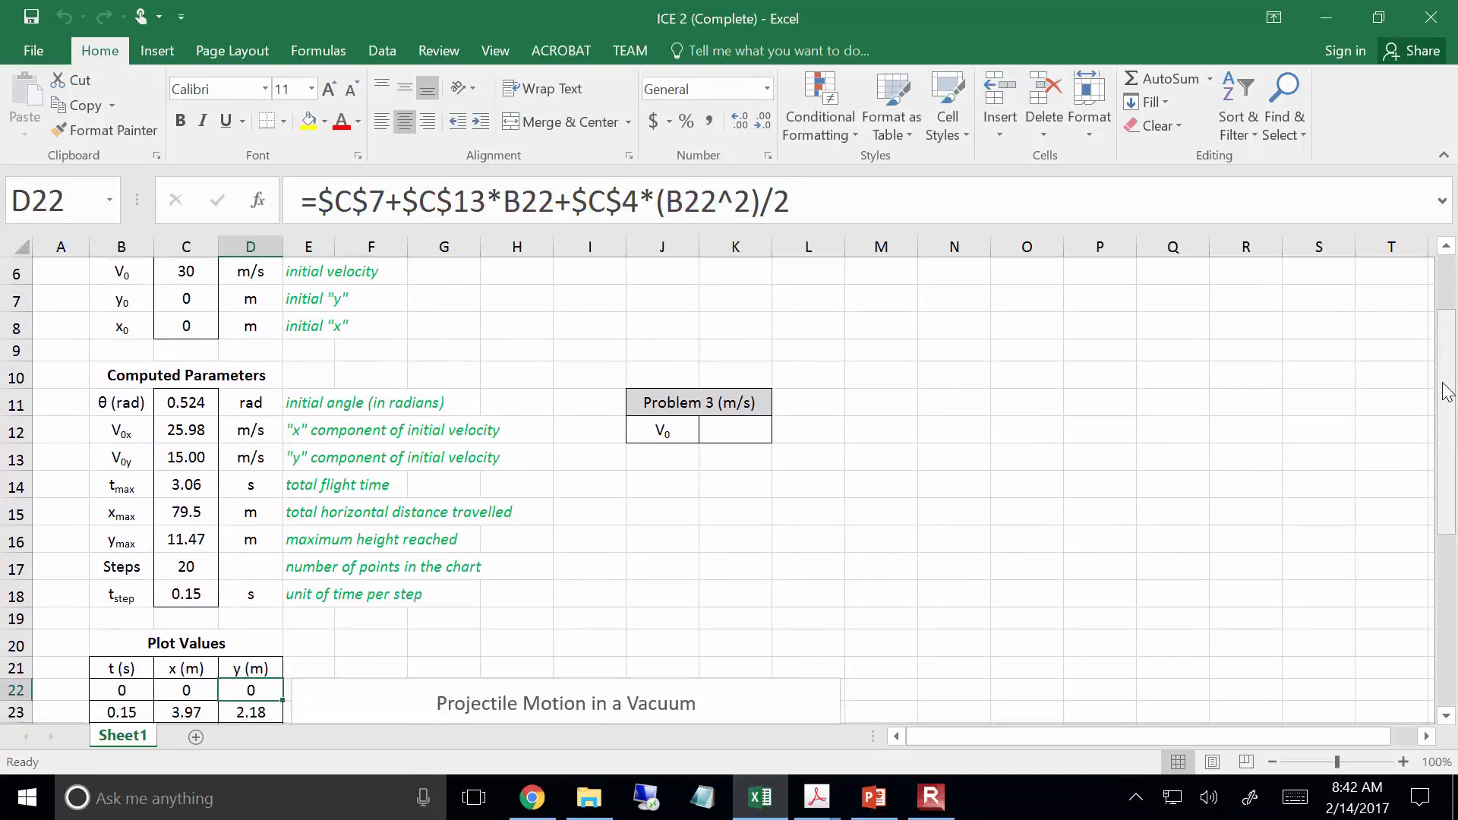
{"action": "left_click", "coordinate": [814, 201]}
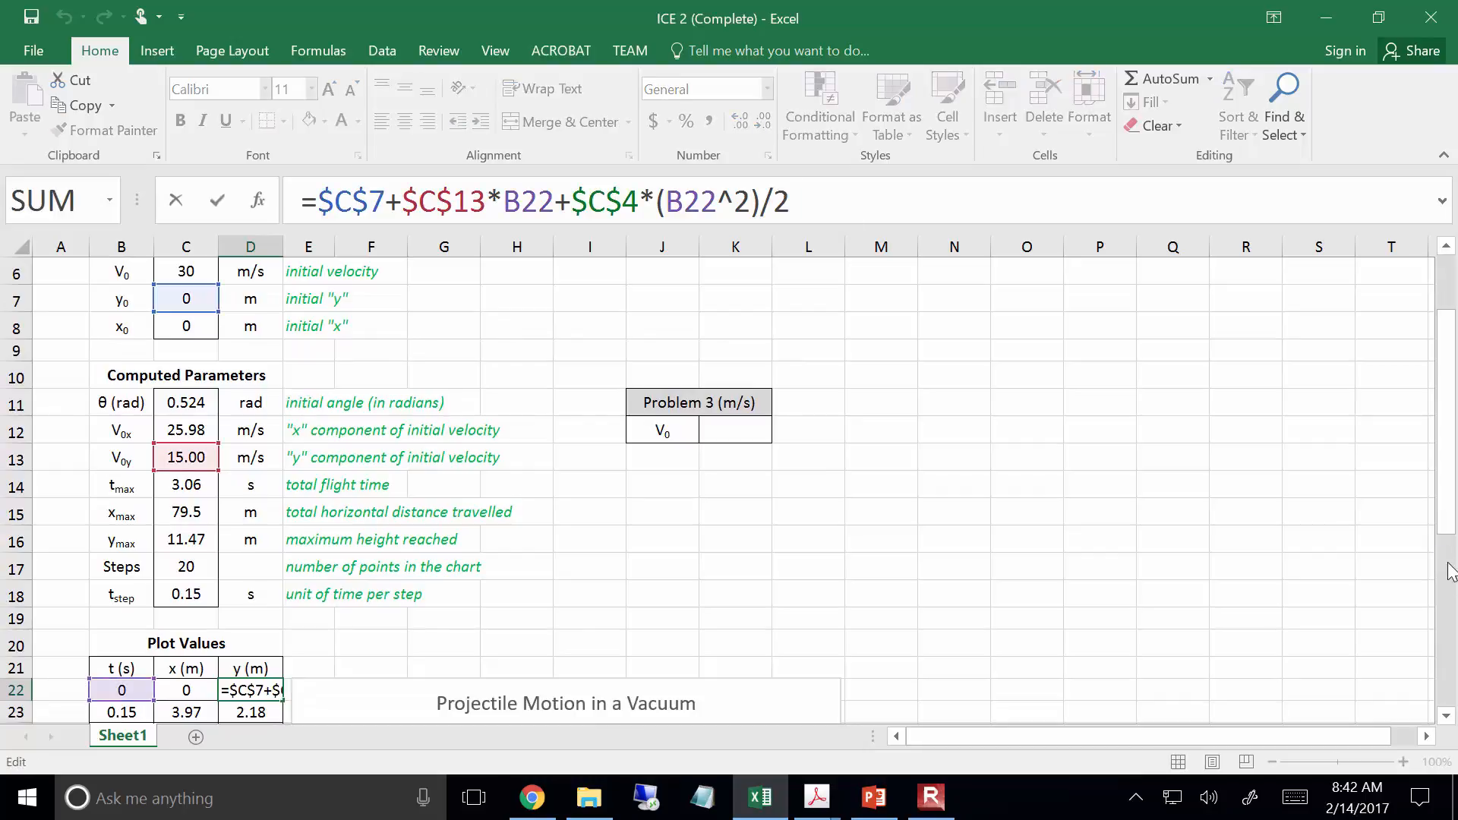
{"action": "mouse_move", "coordinate": [1447, 515]}
{"action": "left_mouse_down"}
{"action": "mouse_move", "coordinate": [1447, 471]}
{"action": "mouse_move", "coordinate": [1450, 523]}
{"action": "left_mouse_up"}
{"action": "key", "text": "Escape"}
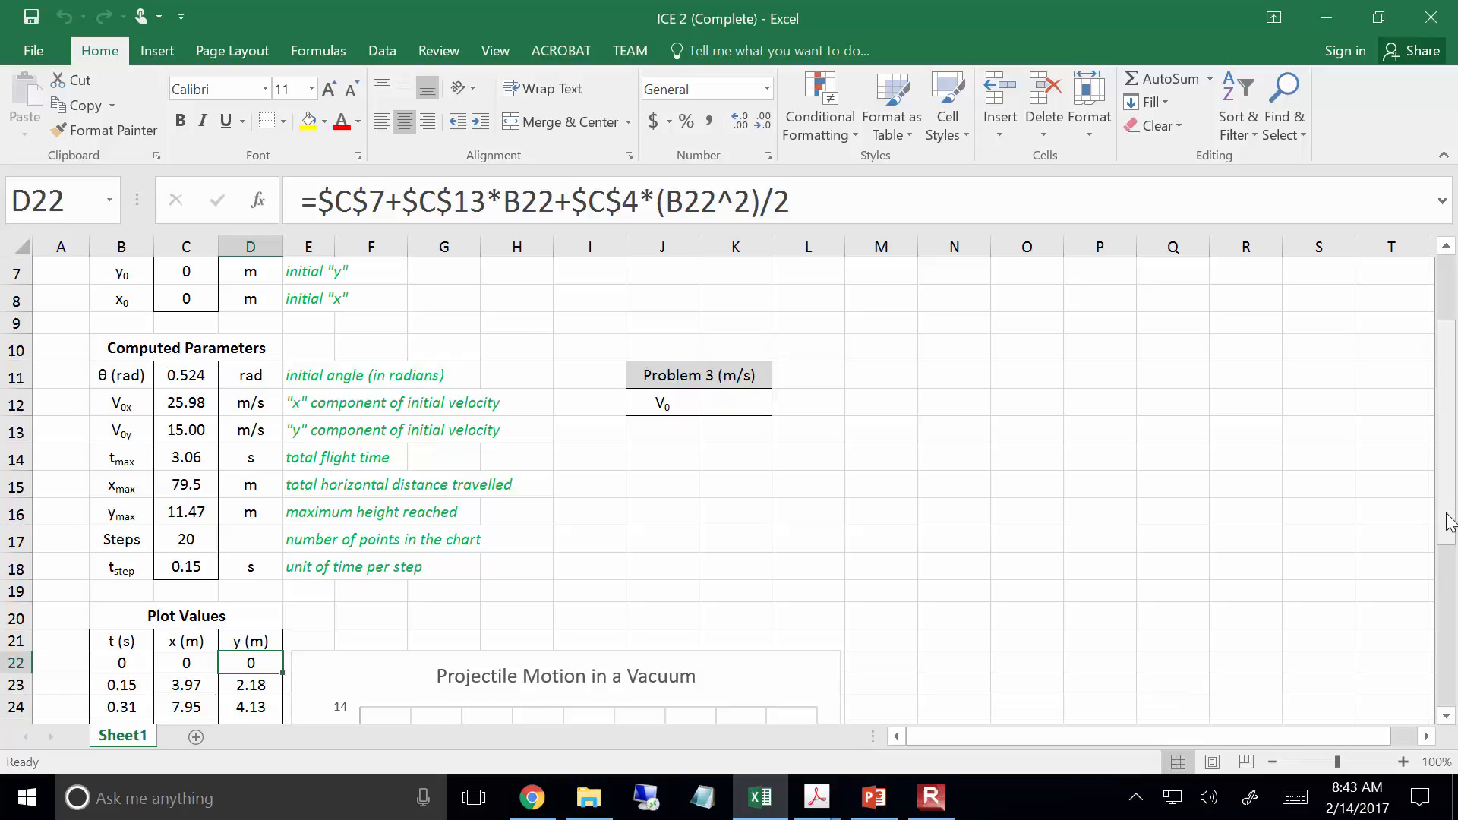
Step: Delete the Projectile Motion in a Vacuum chart beside the Plot Values table
{"action": "scroll", "coordinate": [1447, 539], "scroll_direction": "down", "scroll_amount": 1}
{"action": "scroll", "coordinate": [1447, 539], "scroll_direction": "down", "scroll_amount": 2}
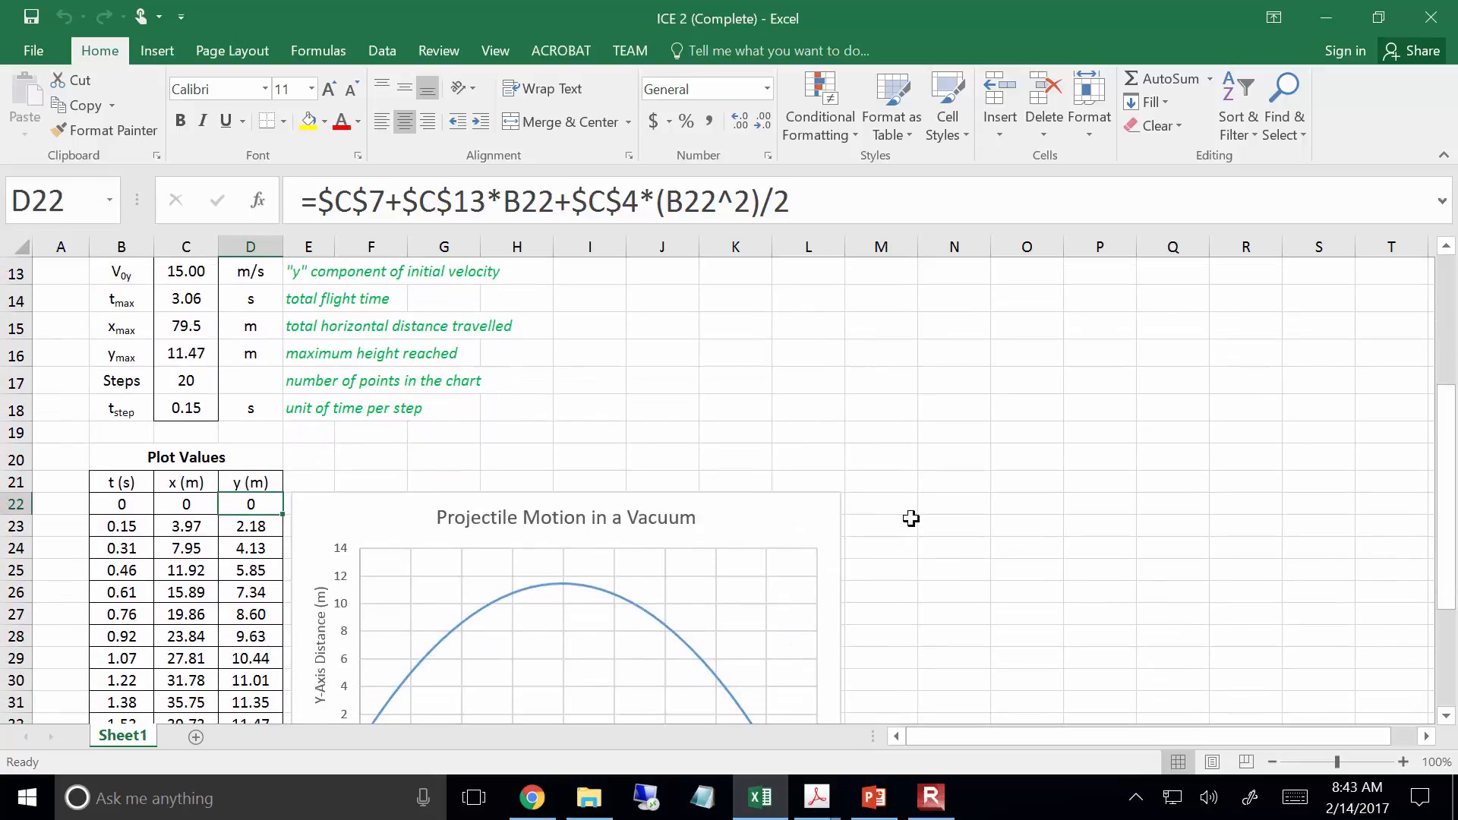
{"action": "left_click_drag", "start_coordinate": [168, 503], "coordinate": [254, 638]}
{"action": "left_click", "coordinate": [332, 511]}
{"action": "key", "text": "Delete"}
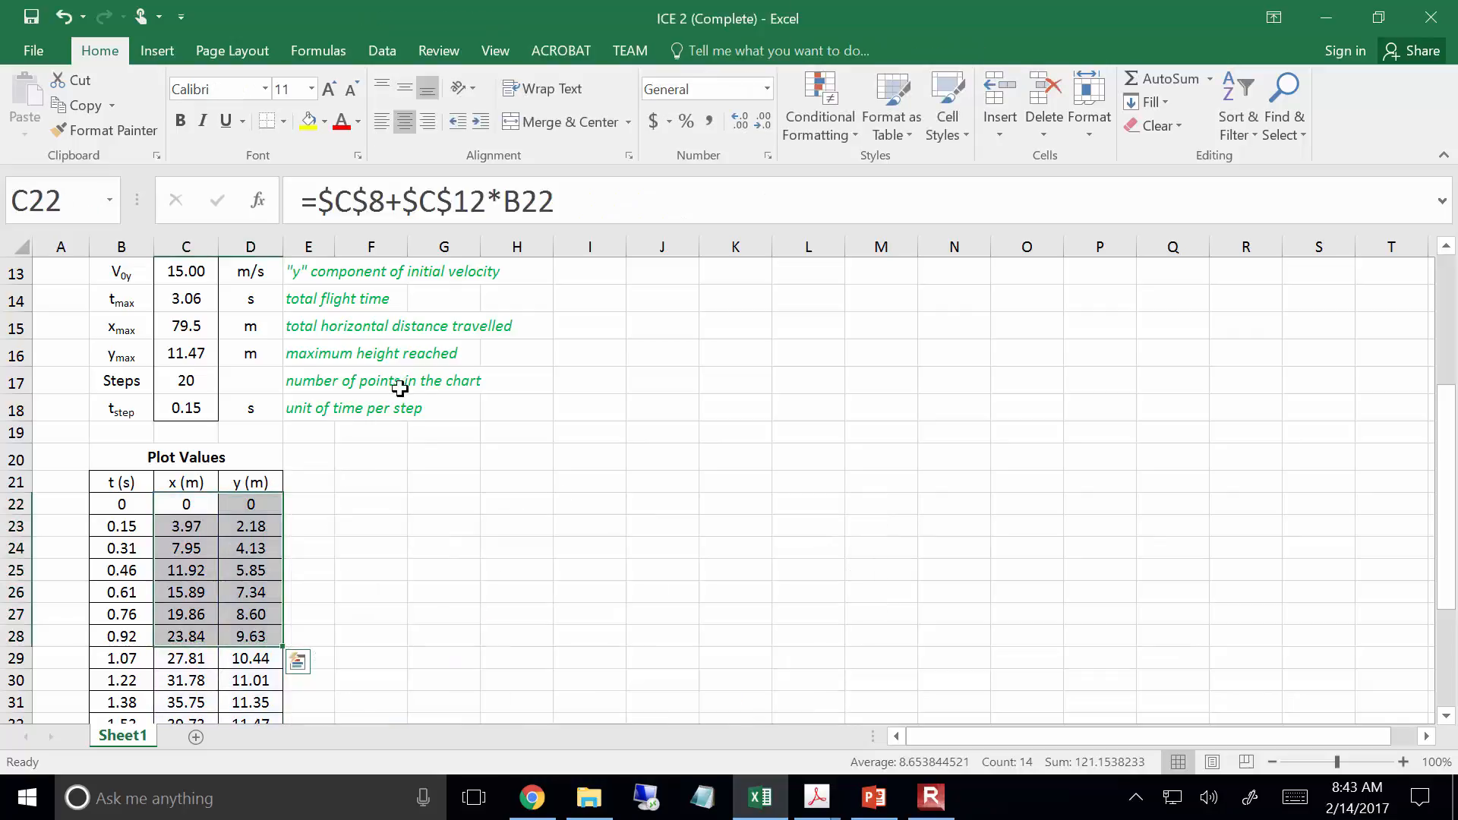
{"action": "left_click", "coordinate": [372, 433]}
Step: Switch to the ICE 02 Assignment PDF in Adobe Acrobat and mark the x(t) and y(t) equations on page 1
{"action": "mouse_move", "coordinate": [817, 797]}
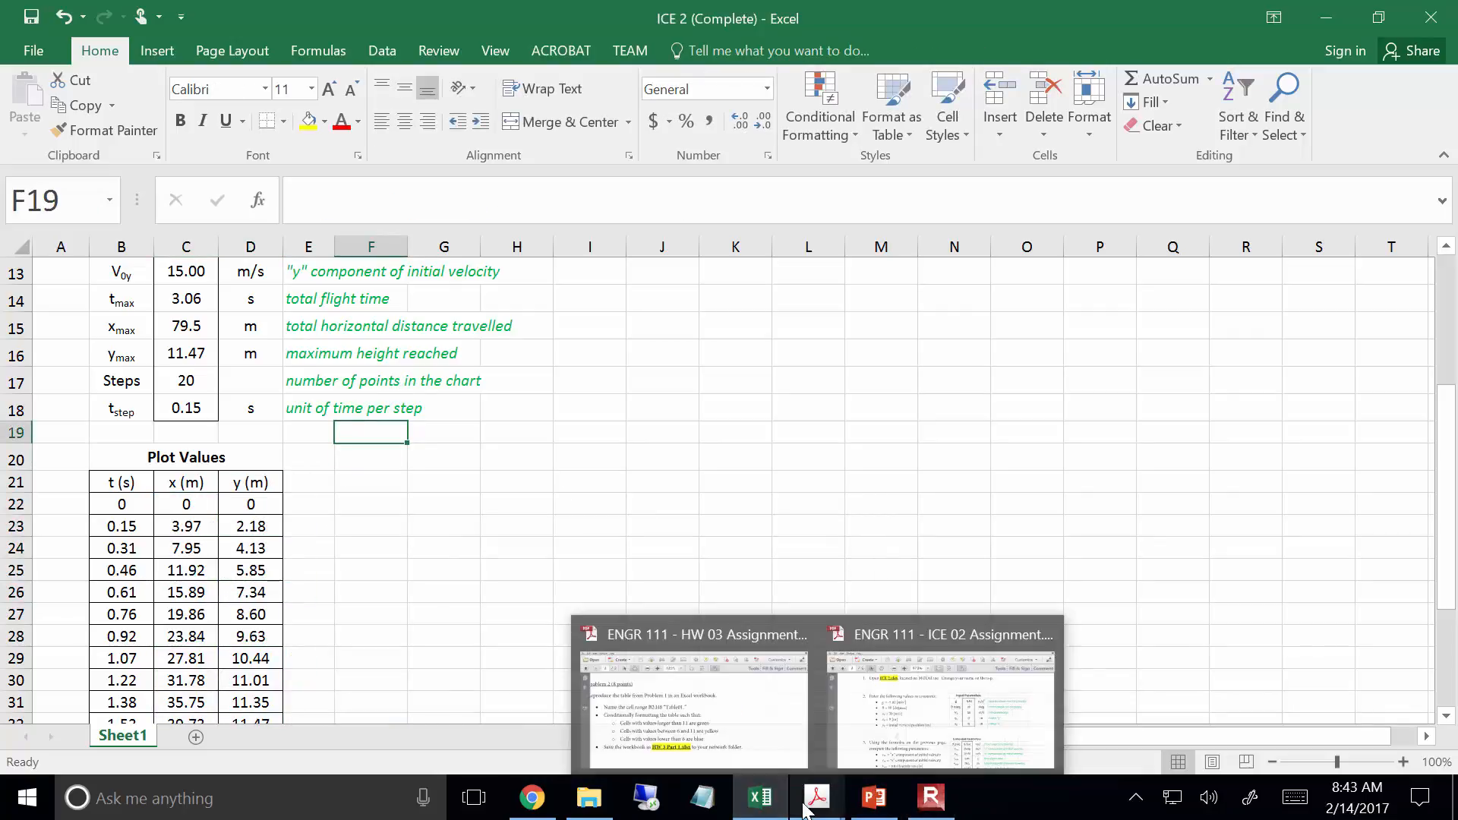
{"action": "left_click", "coordinate": [825, 707]}
{"action": "scroll", "coordinate": [870, 526], "scroll_direction": "up", "scroll_amount": 10}
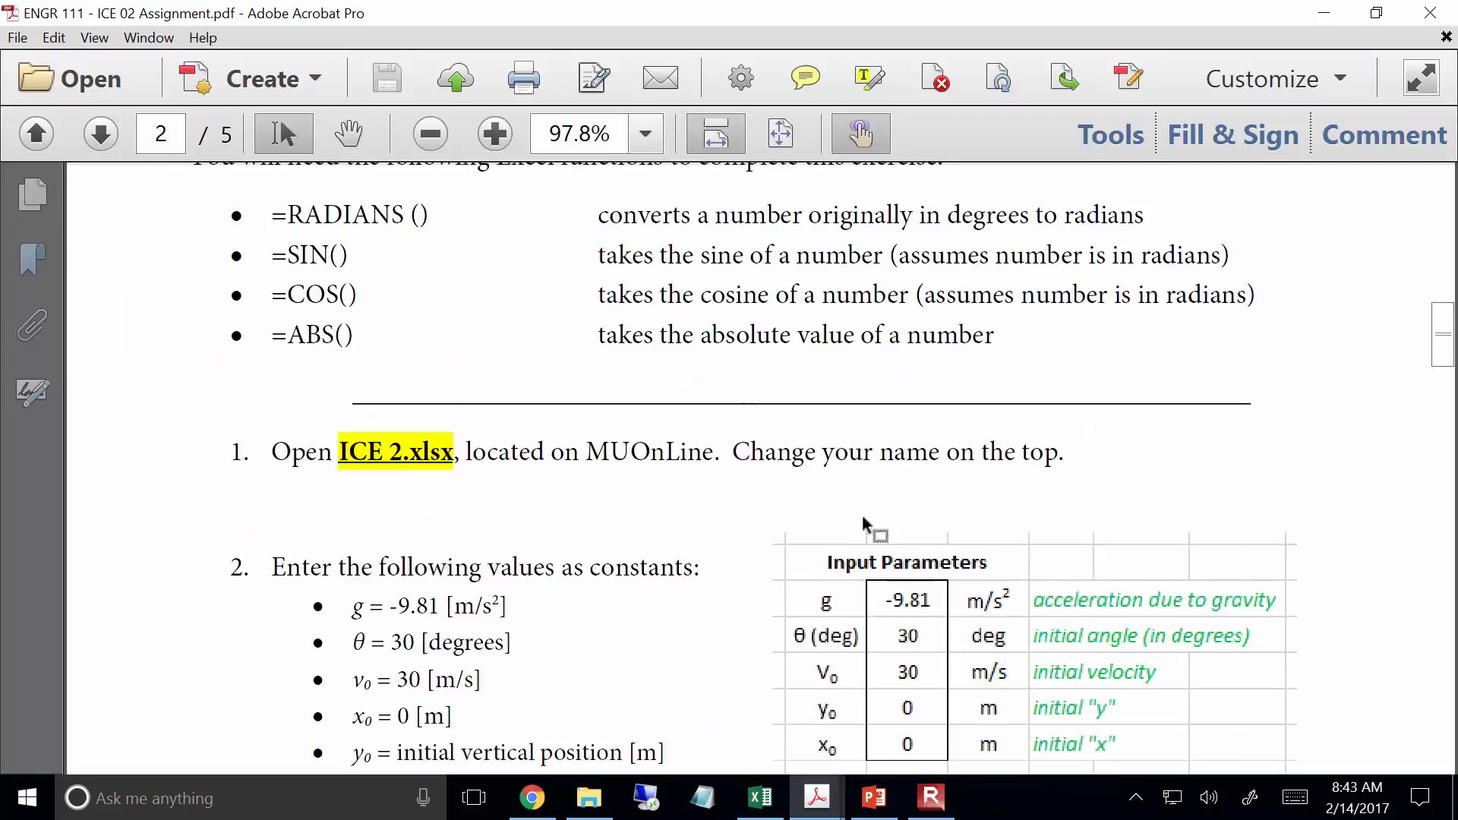
{"action": "scroll", "coordinate": [870, 526], "scroll_direction": "up", "scroll_amount": 15}
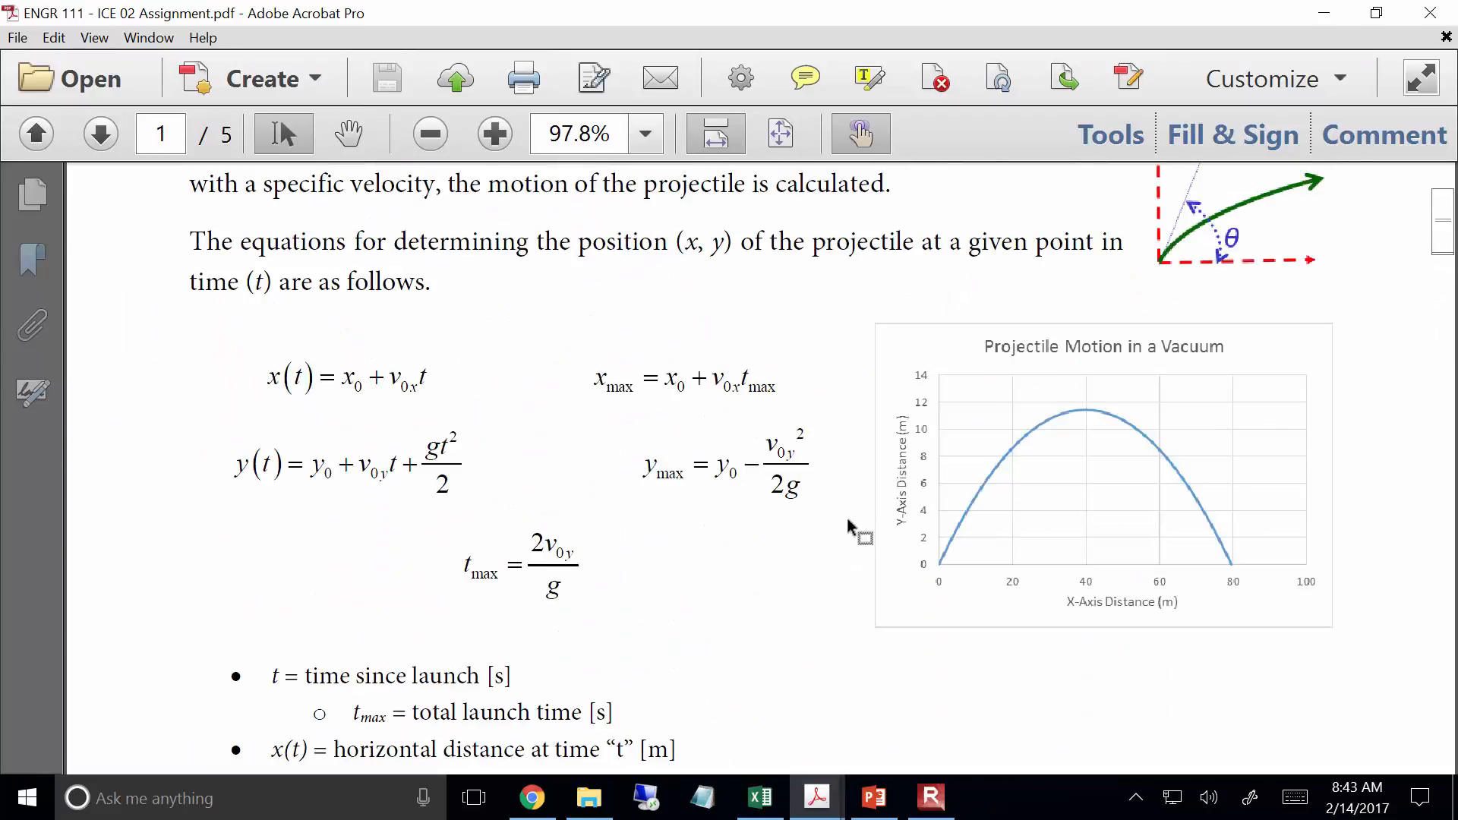
{"action": "left_click_drag", "start_coordinate": [186, 490], "coordinate": [485, 340]}
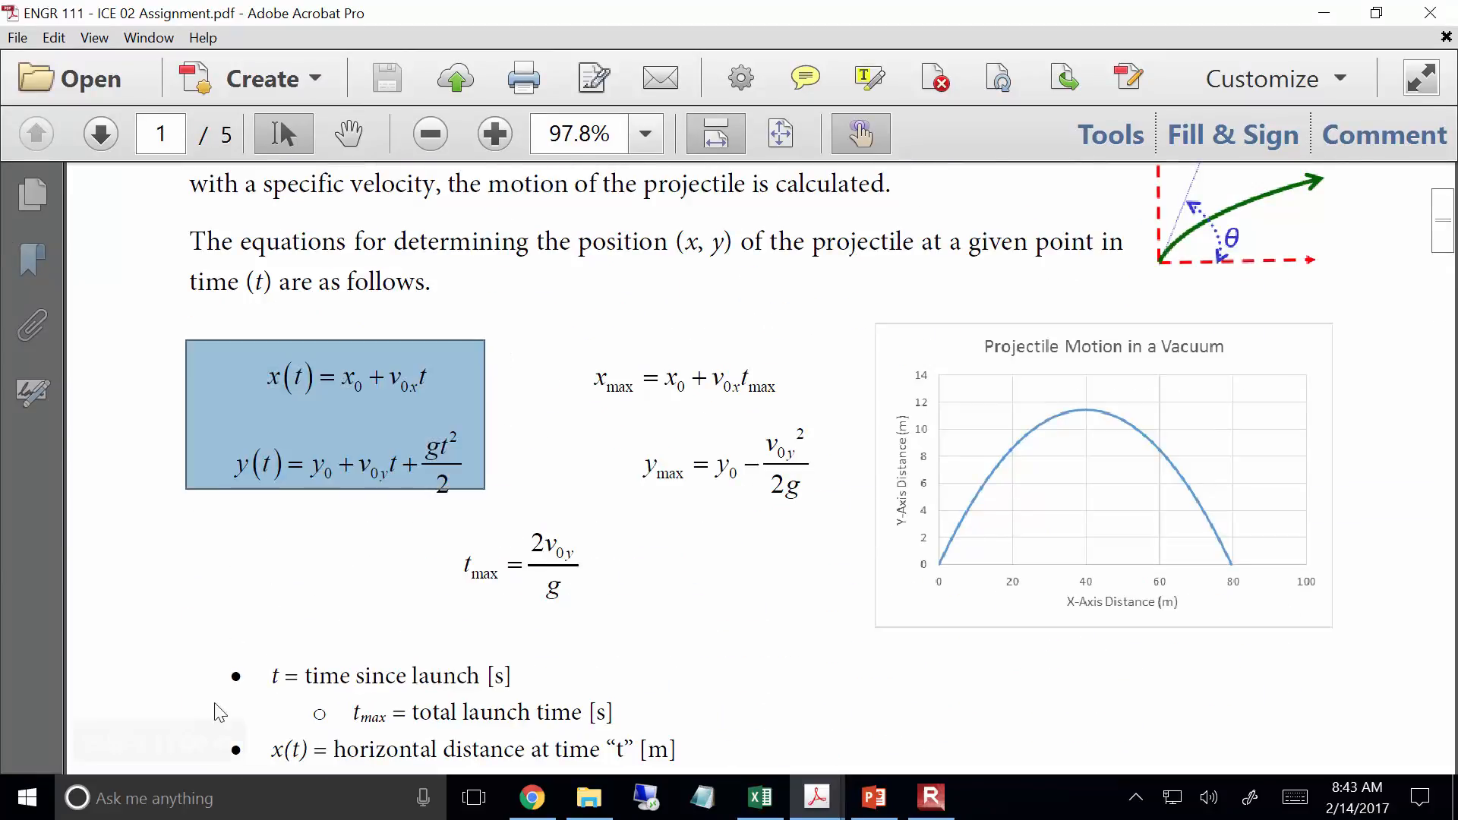
{"action": "left_click_drag", "start_coordinate": [193, 538], "coordinate": [502, 308]}
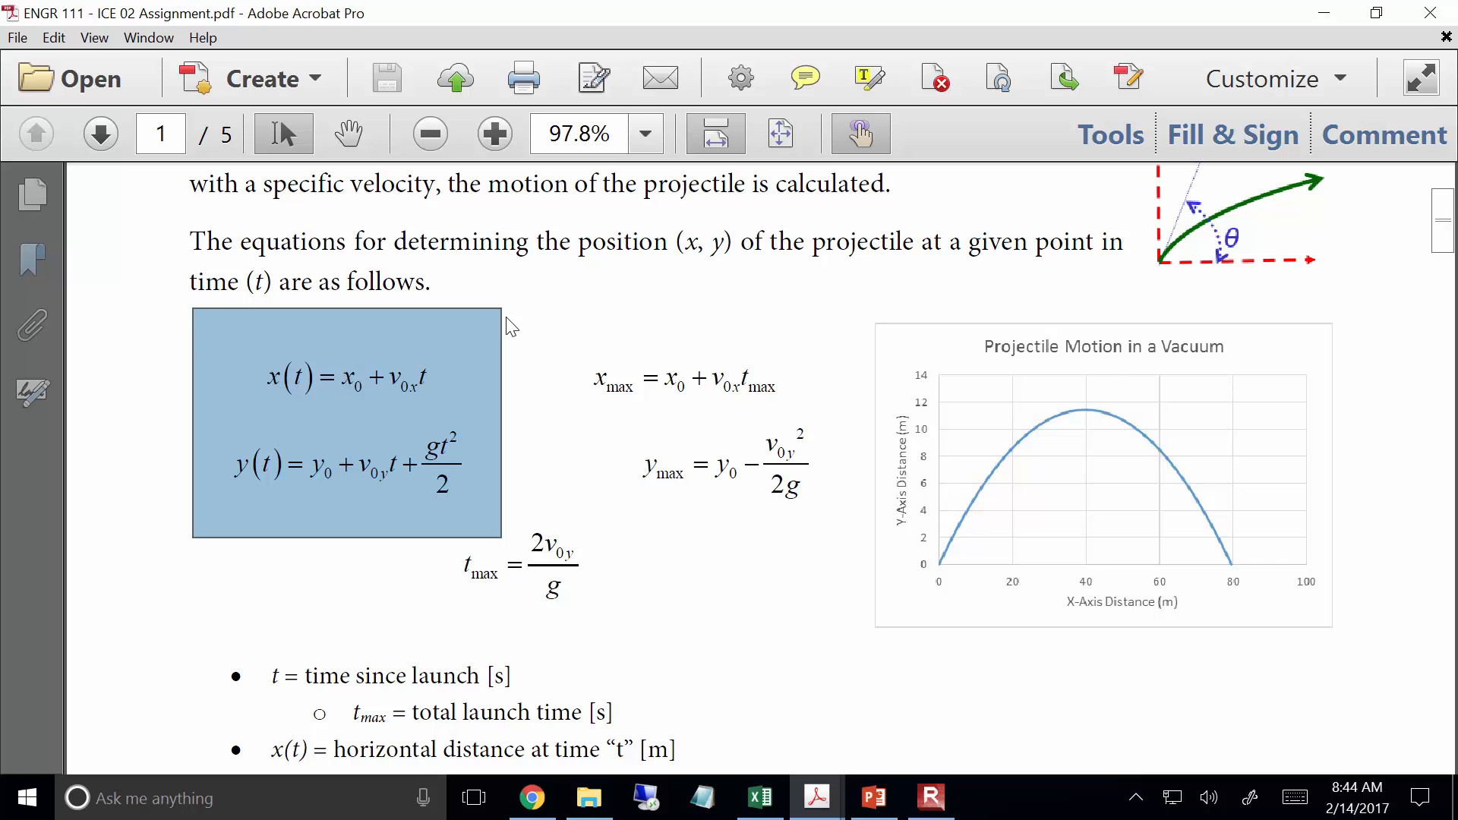
Step: View the Plot Values tables of task 6 on page 3 of the assignment at 150% zoom
{"action": "scroll", "coordinate": [510, 327], "scroll_direction": "down", "scroll_amount": 20}
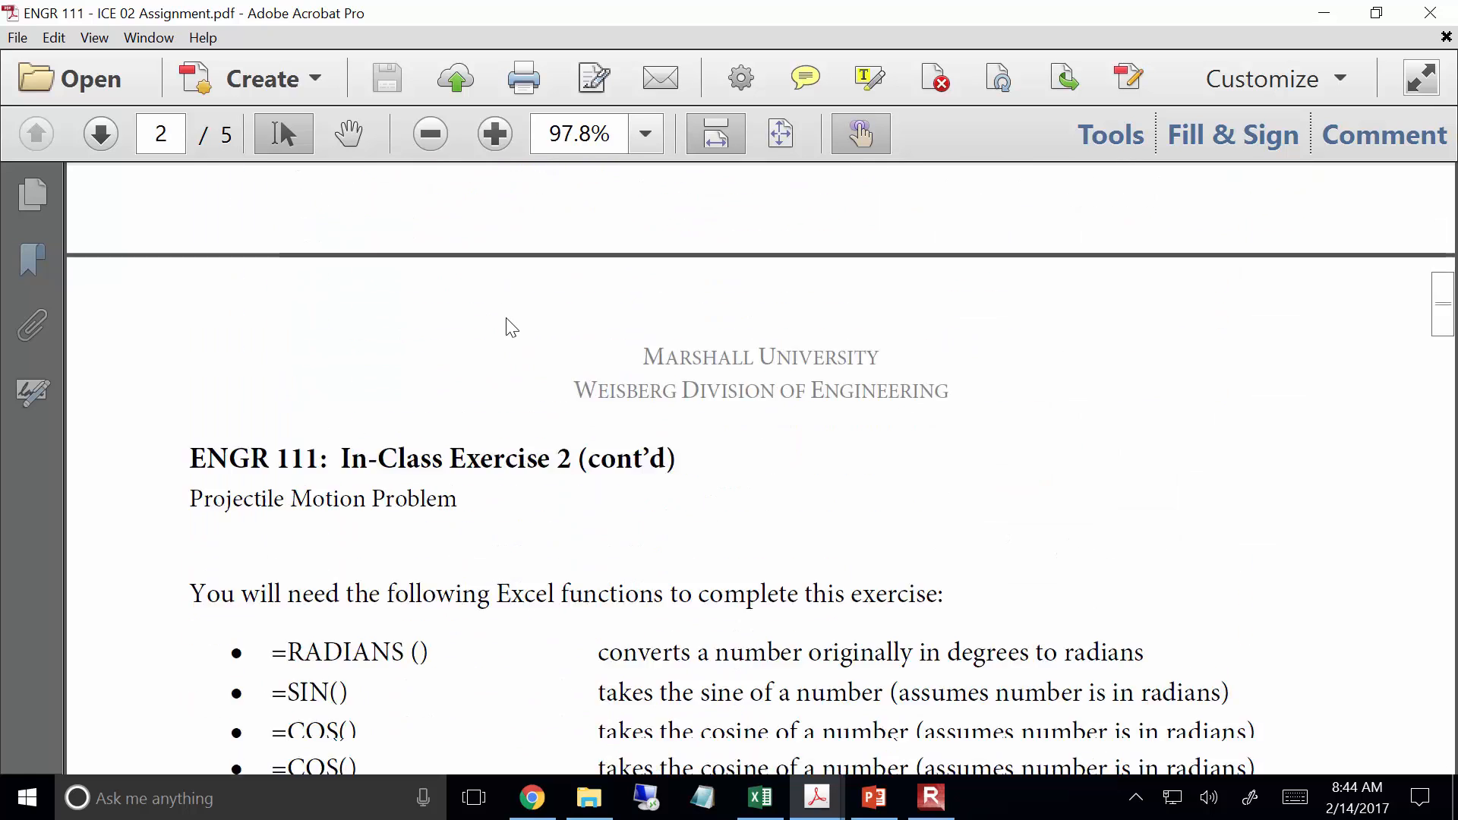
{"action": "scroll", "coordinate": [506, 318], "scroll_direction": "down", "scroll_amount": 20}
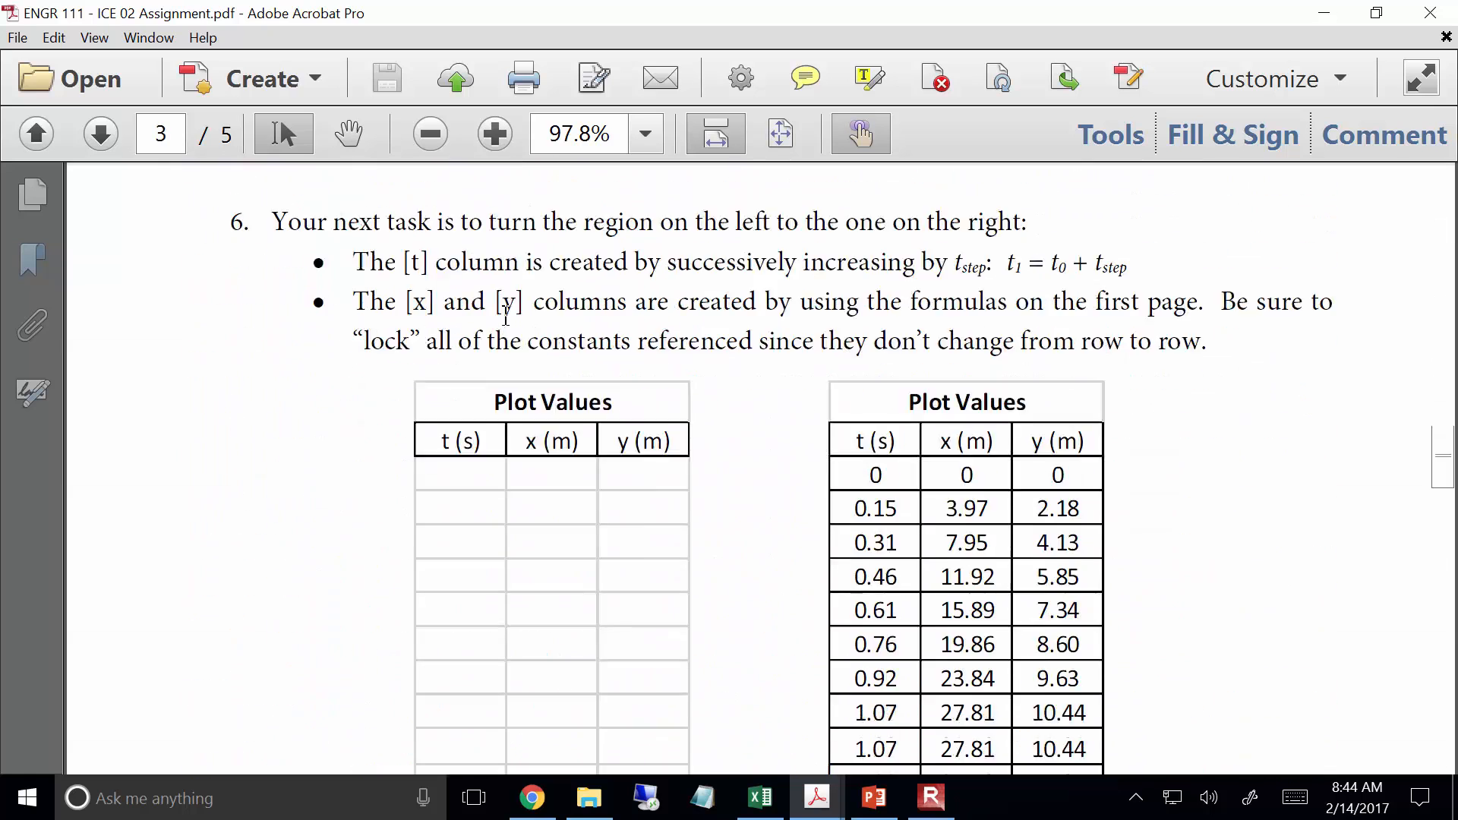
{"action": "scroll", "coordinate": [506, 318], "scroll_direction": "up", "scroll_amount": 1}
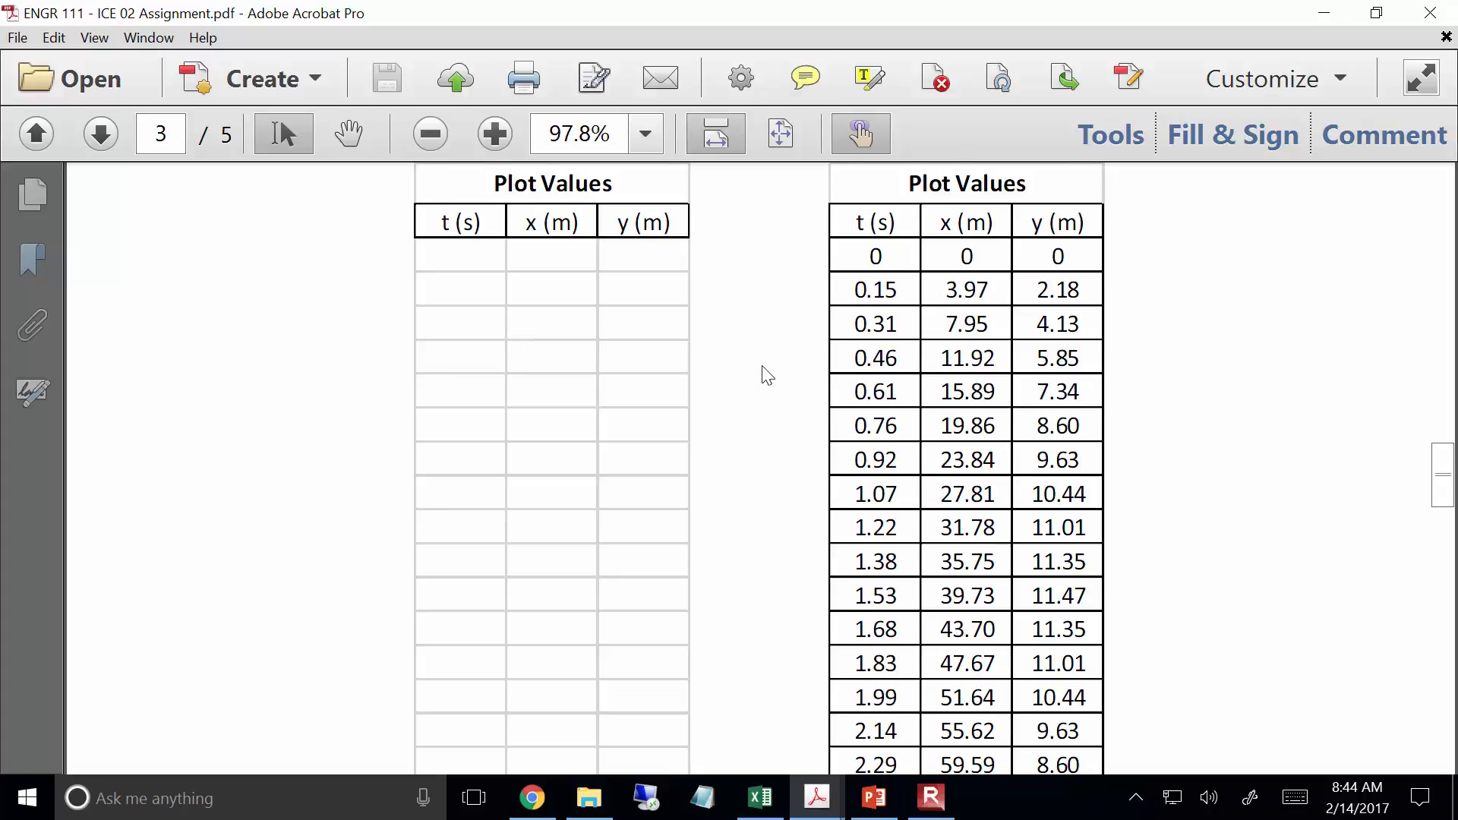
{"action": "key", "text": "ctrl+plus"}
{"action": "key", "text": "ctrl+plus"}
{"action": "scroll", "coordinate": [763, 376], "scroll_direction": "up", "scroll_amount": 3}
{"action": "key", "text": "ctrl+plus"}
{"action": "key", "text": "ctrl+minus"}
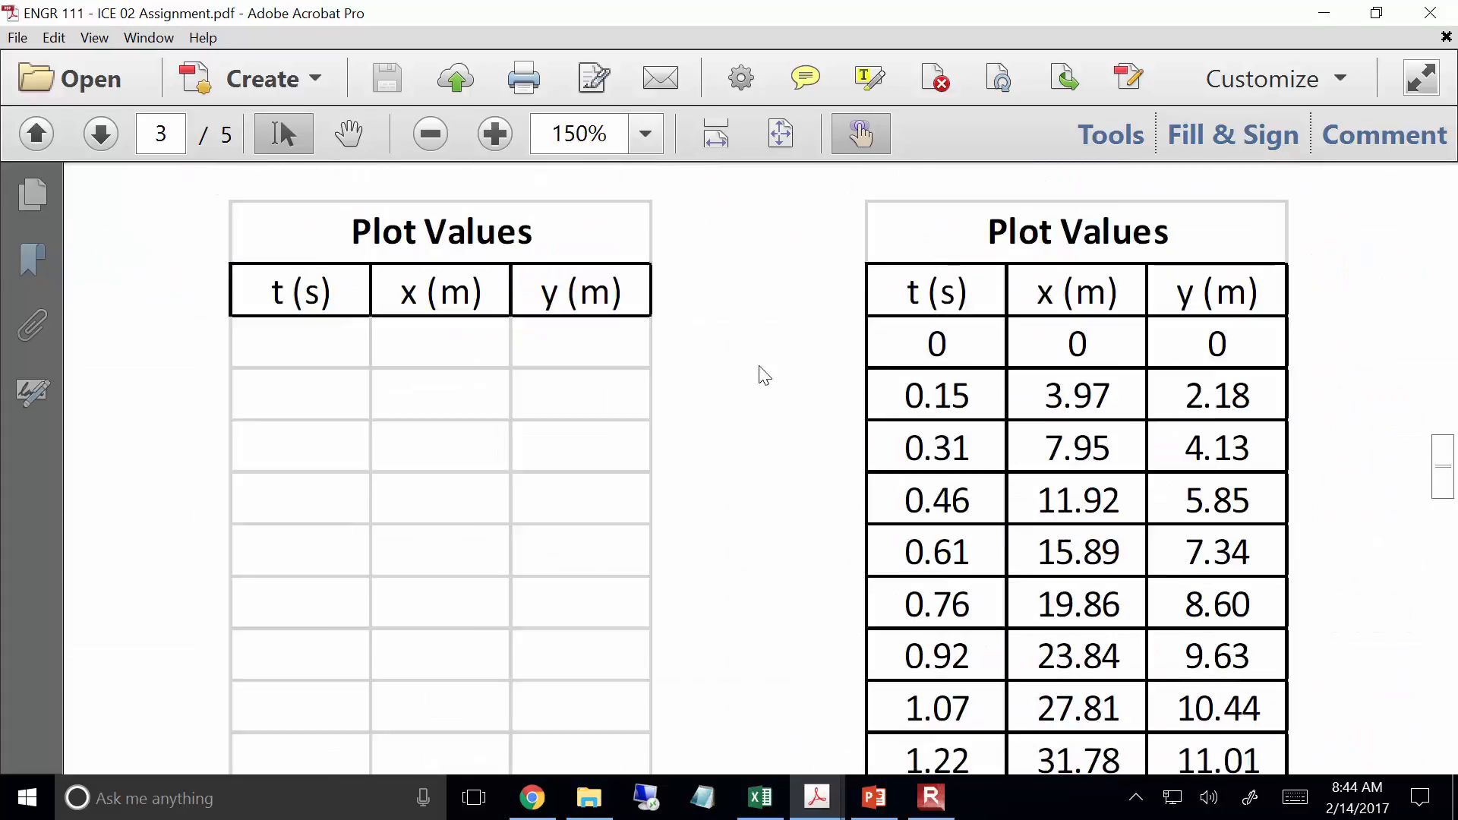
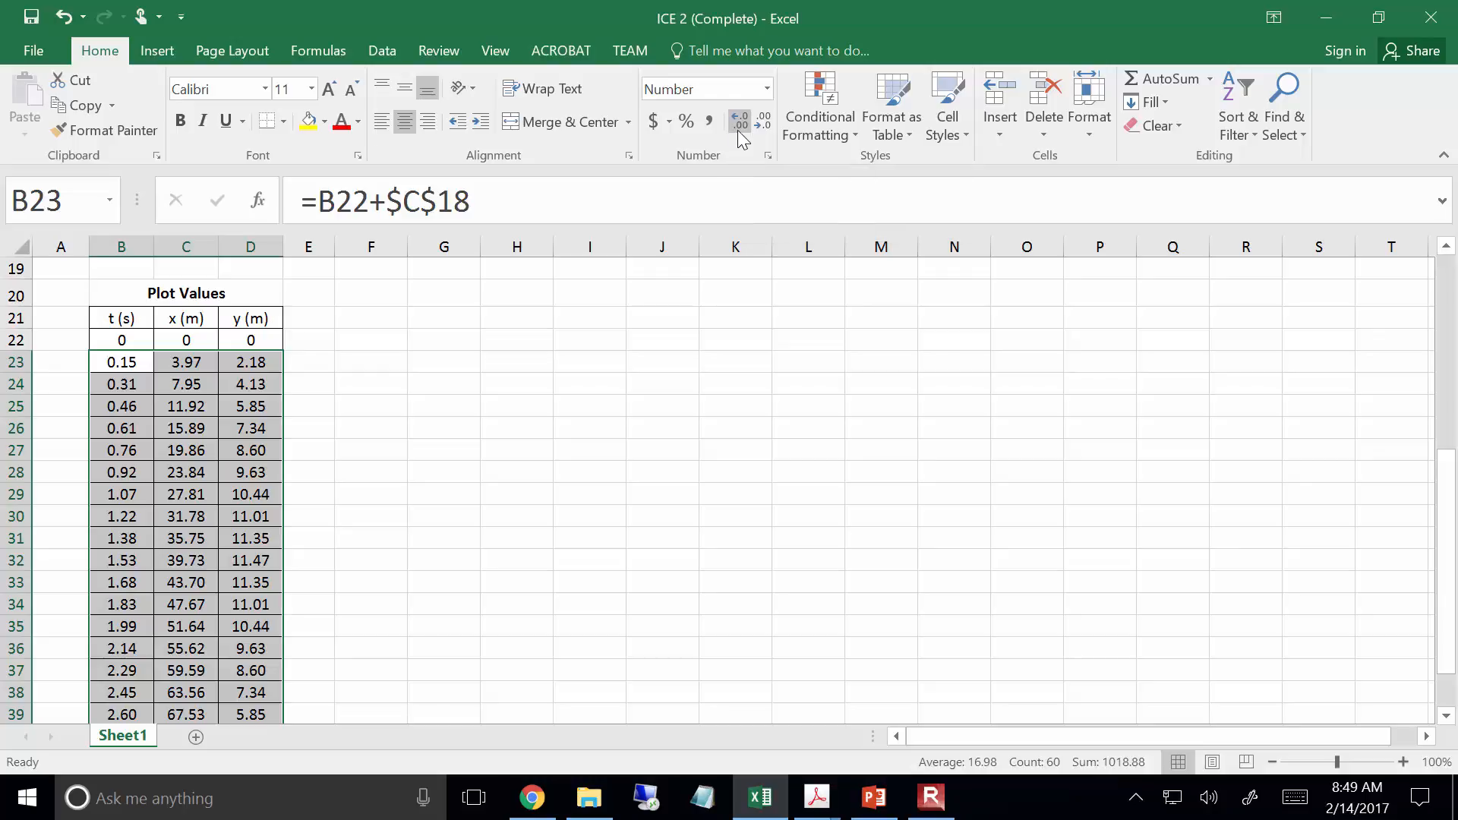
Step: Try three decimal places on the Plot Values from B23 down to D42, and restore two decimal places
{"action": "left_click", "coordinate": [737, 130]}
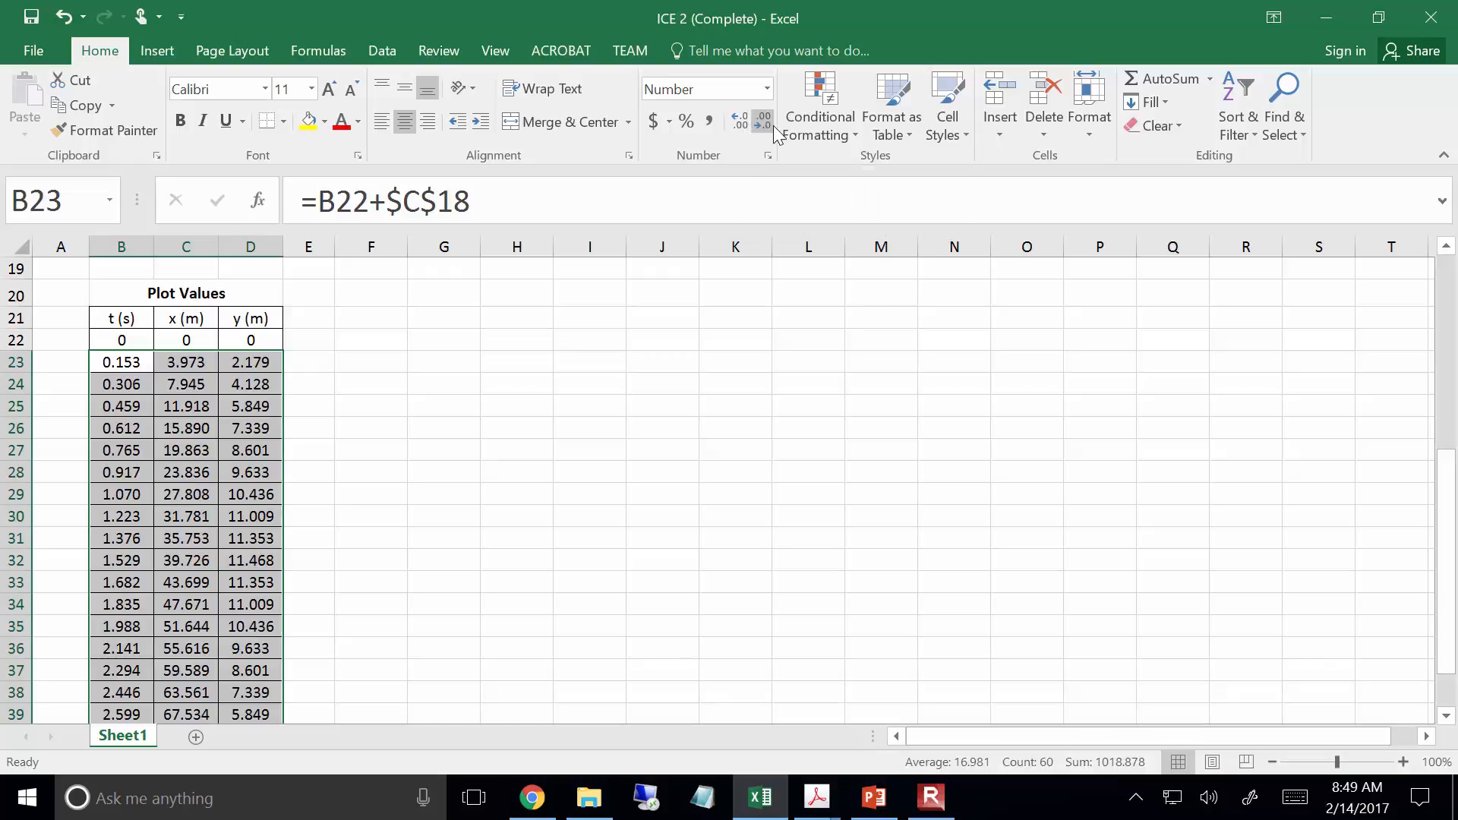
{"action": "left_click", "coordinate": [762, 125]}
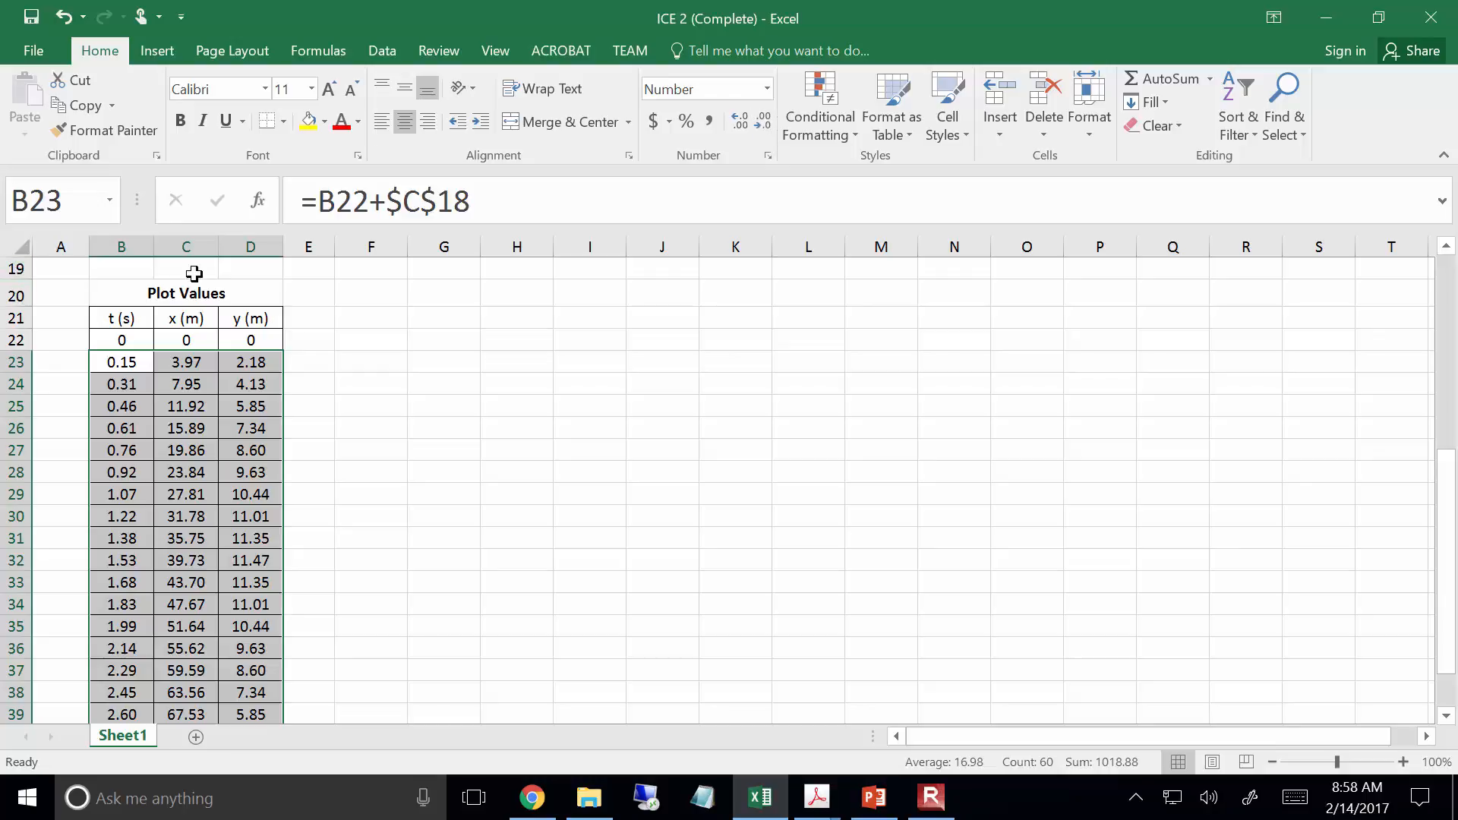
Step: Insert a scatter chart with smooth lines from the x and y columns of Plot Values, starting at C22
{"action": "left_click_drag", "start_coordinate": [181, 343], "coordinate": [254, 678]}
{"action": "scroll", "coordinate": [338, 345], "scroll_direction": "up", "scroll_amount": 2}
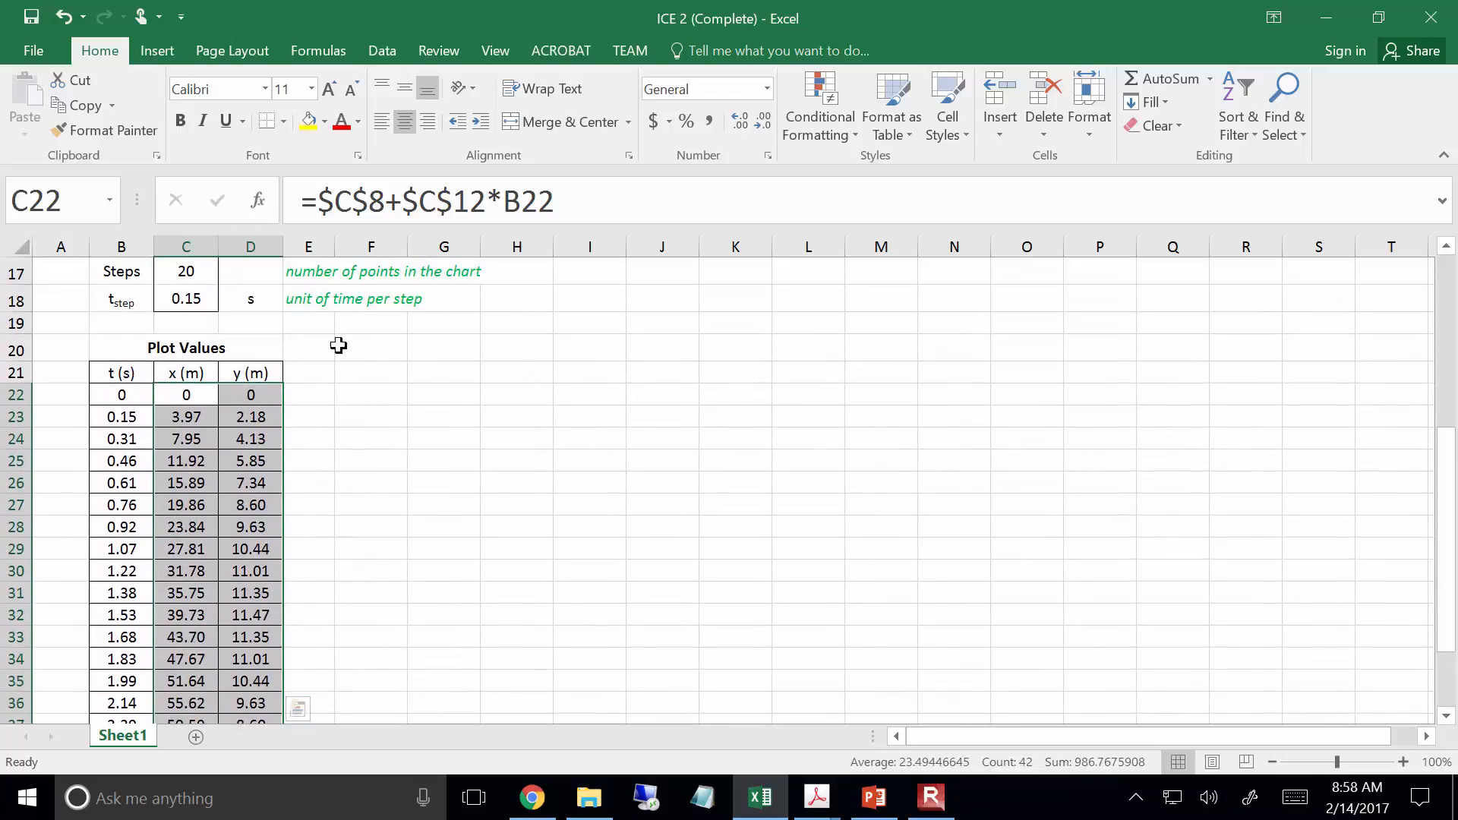
{"action": "left_click", "coordinate": [157, 50]}
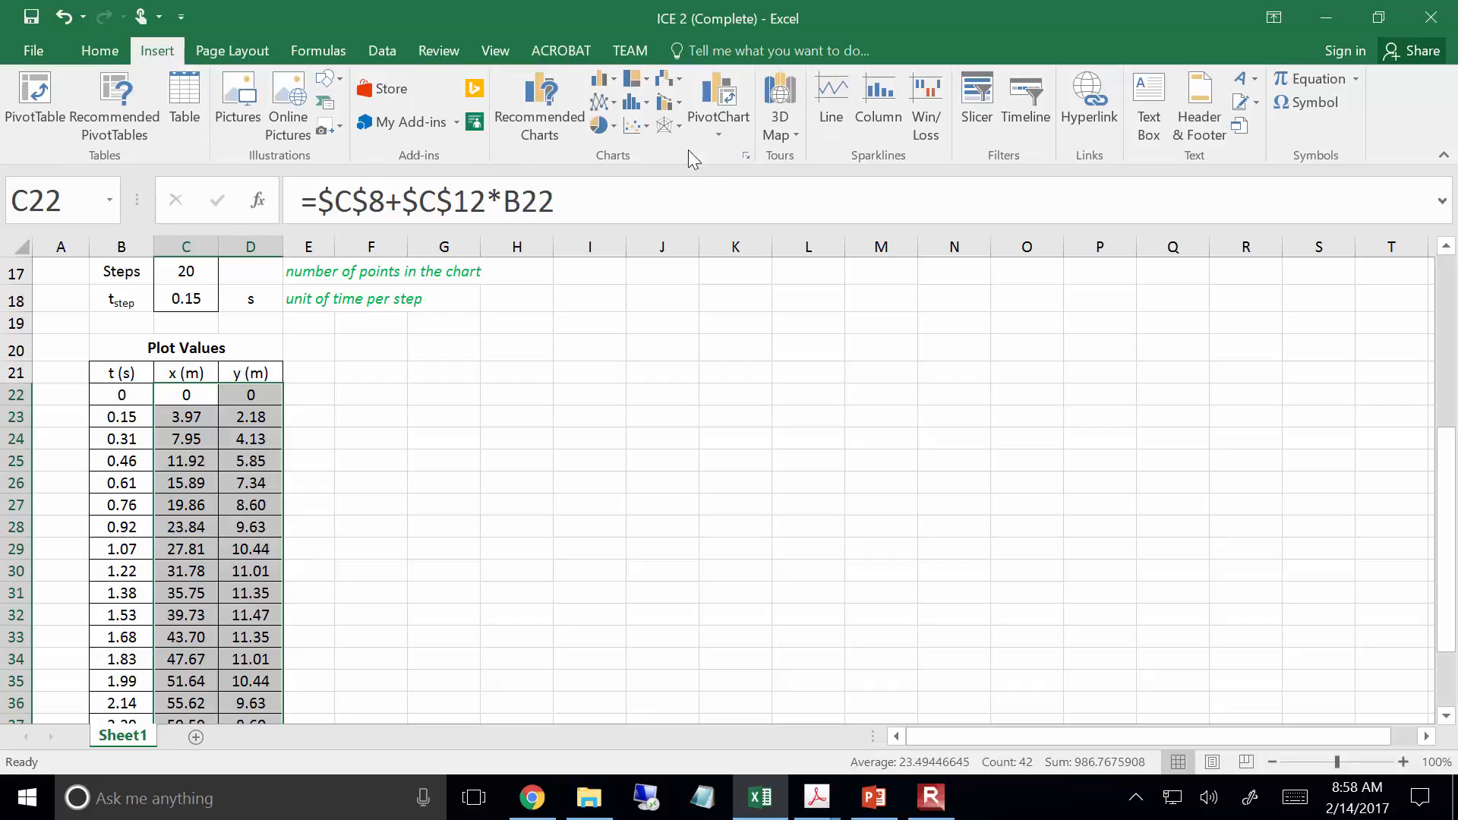
{"action": "left_click", "coordinate": [628, 127]}
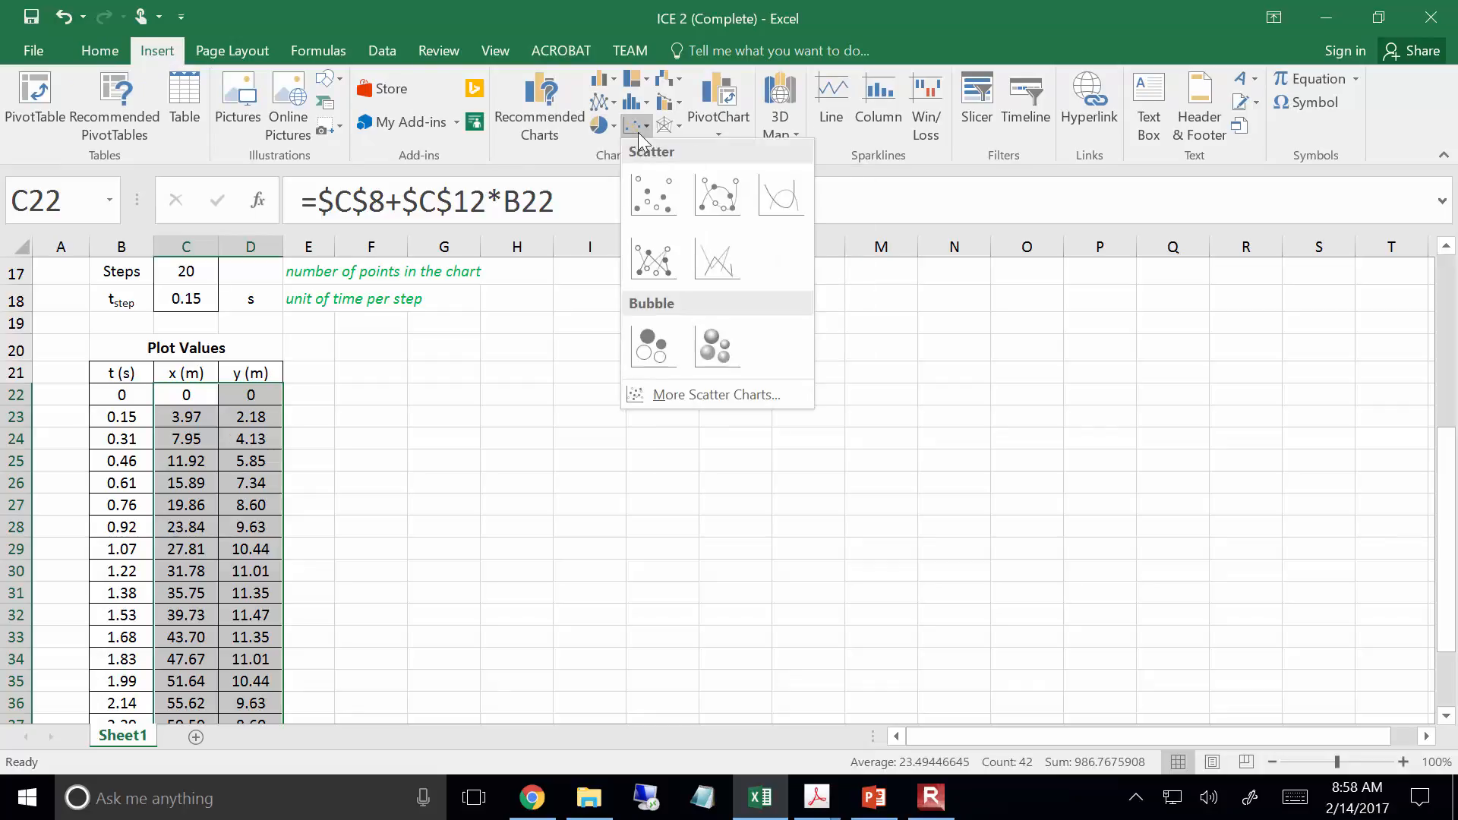
{"action": "left_click", "coordinate": [786, 212]}
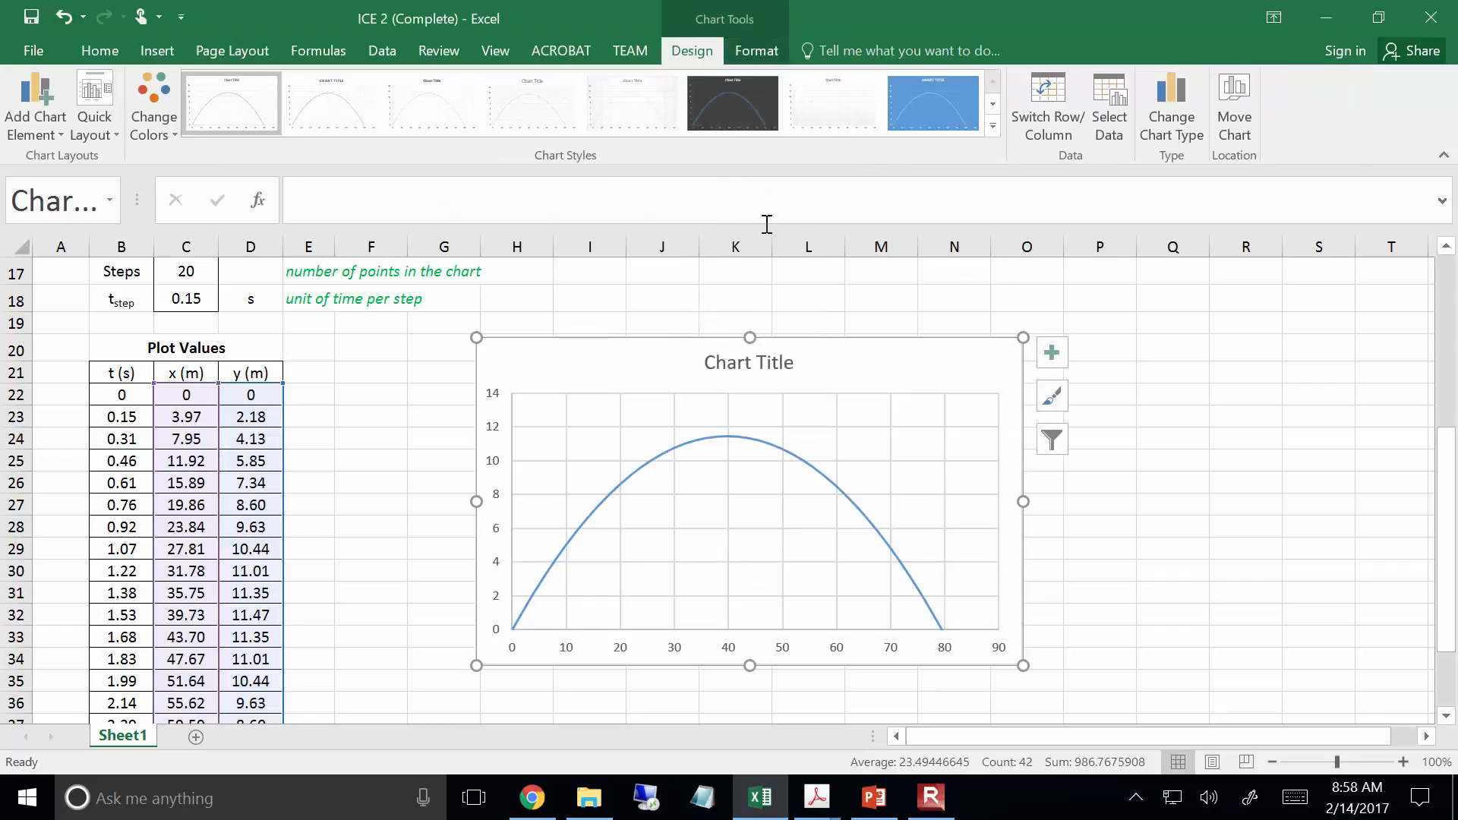
Step: Move the new trajectory chart directly beside the Plot Values table and view the sheet at 70% zoom
{"action": "left_click", "coordinate": [634, 304]}
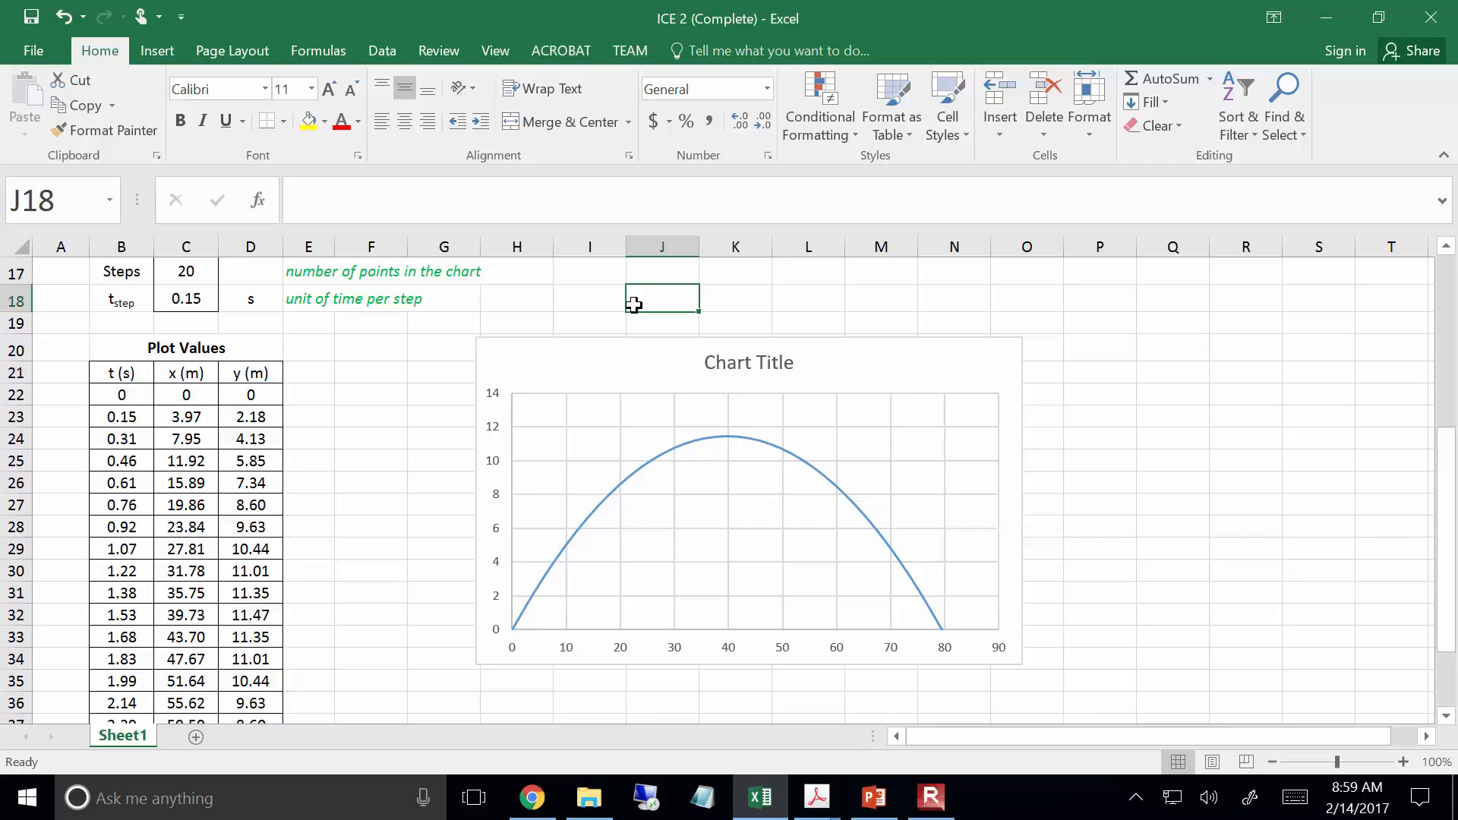
{"action": "left_click_drag", "start_coordinate": [541, 349], "coordinate": [352, 397]}
{"action": "left_click", "coordinate": [368, 349]}
{"action": "scroll", "coordinate": [369, 351], "scroll_direction": "down", "scroll_amount": 1}
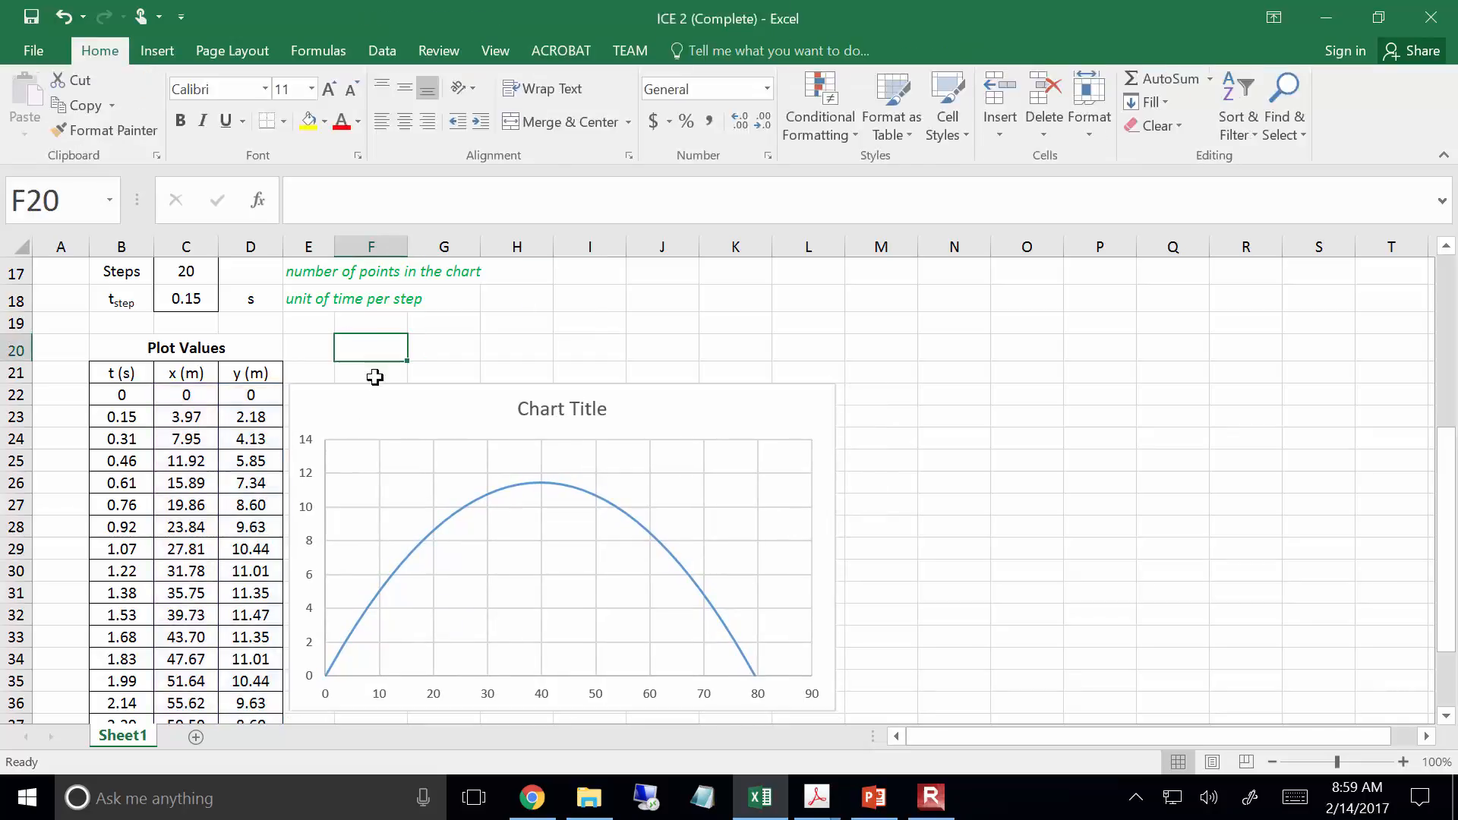
{"action": "scroll", "coordinate": [375, 380], "scroll_direction": "down", "scroll_amount": 1}
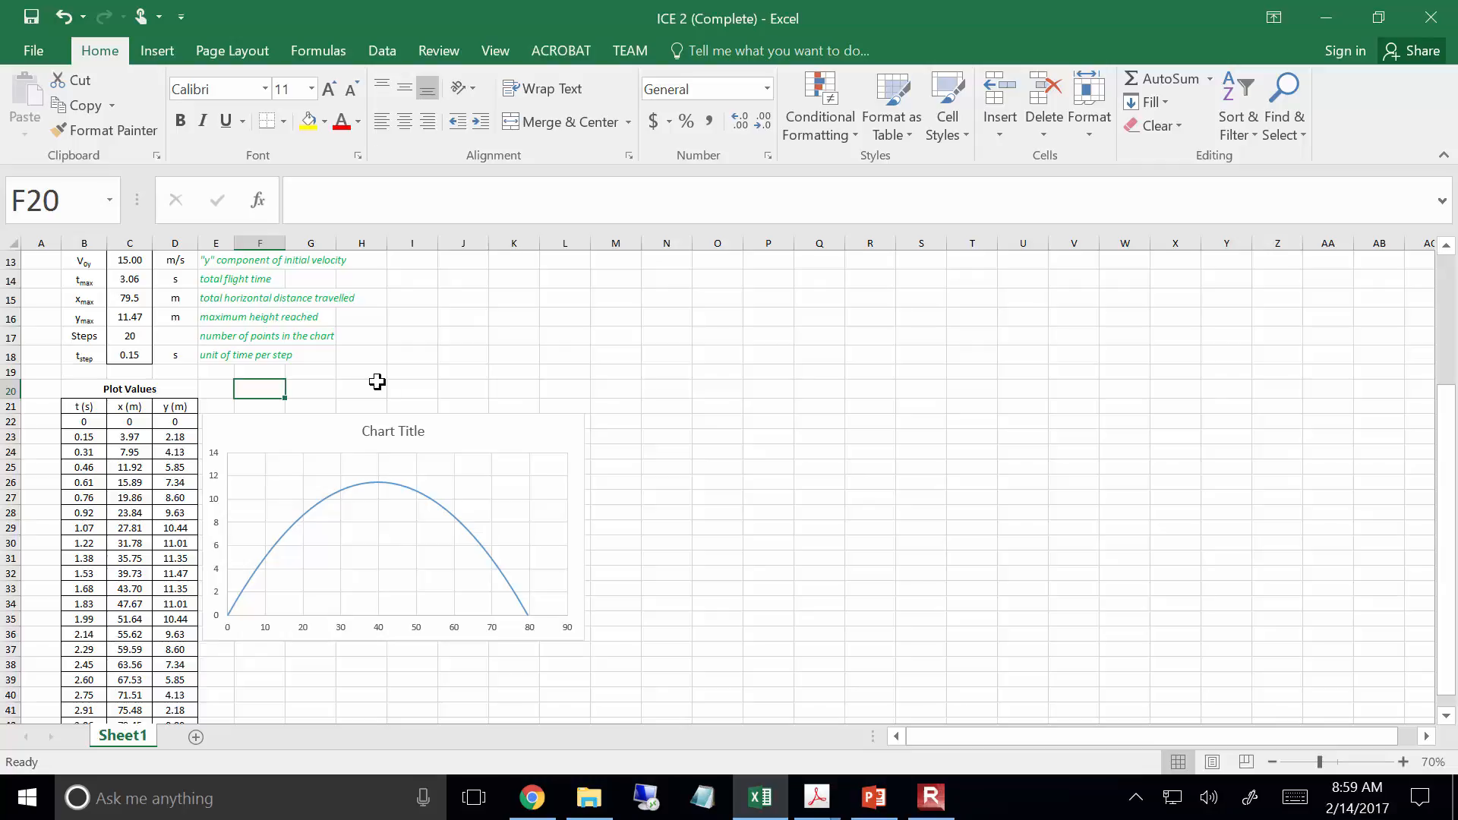
Step: Close the workbook without saving, reopen ICE 2 (Complete) from the Lecture 11 folder, and view it at 55% zoom
{"action": "left_click", "coordinate": [1431, 17]}
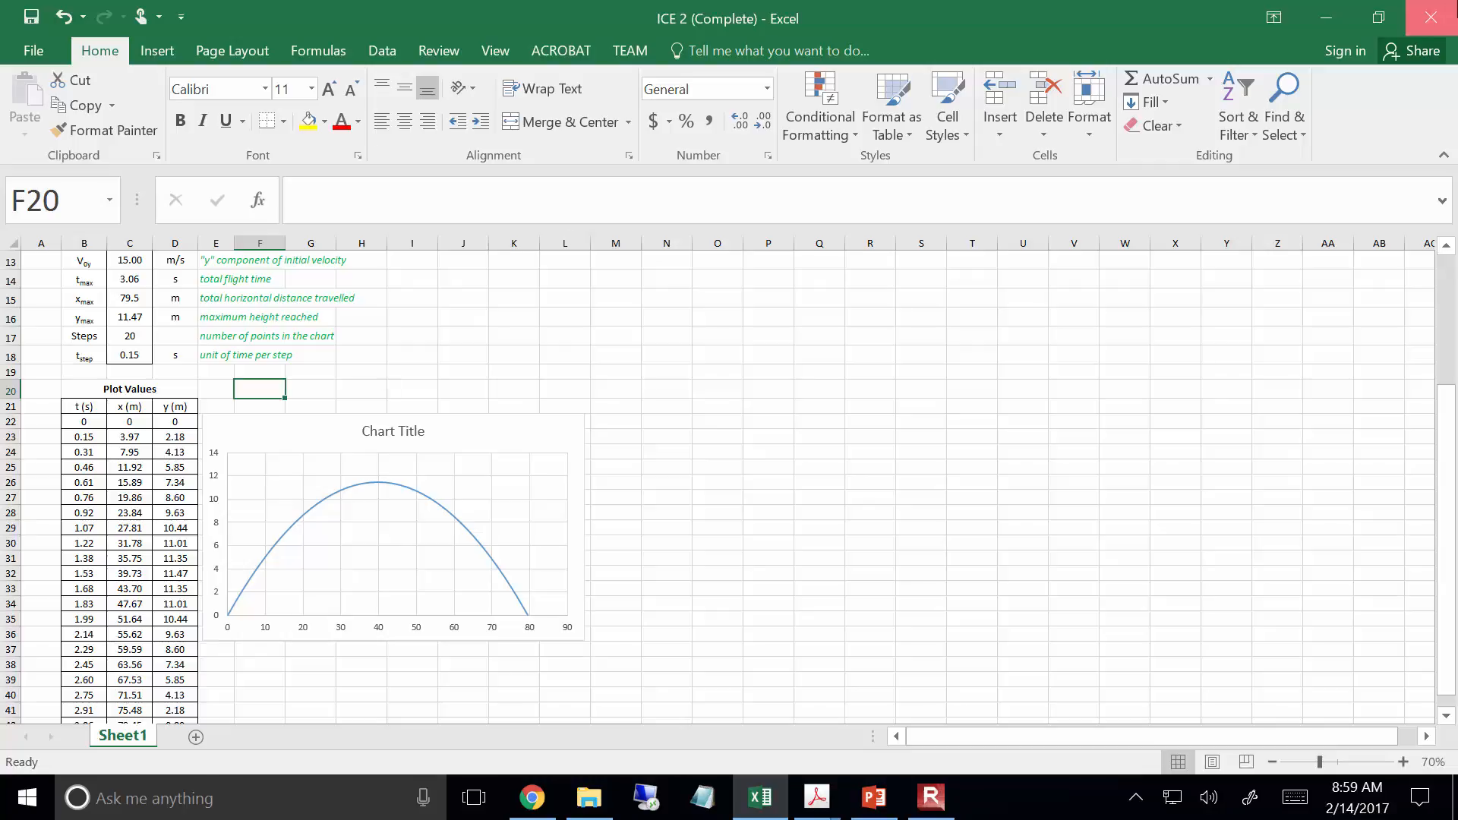
{"action": "left_click", "coordinate": [710, 443]}
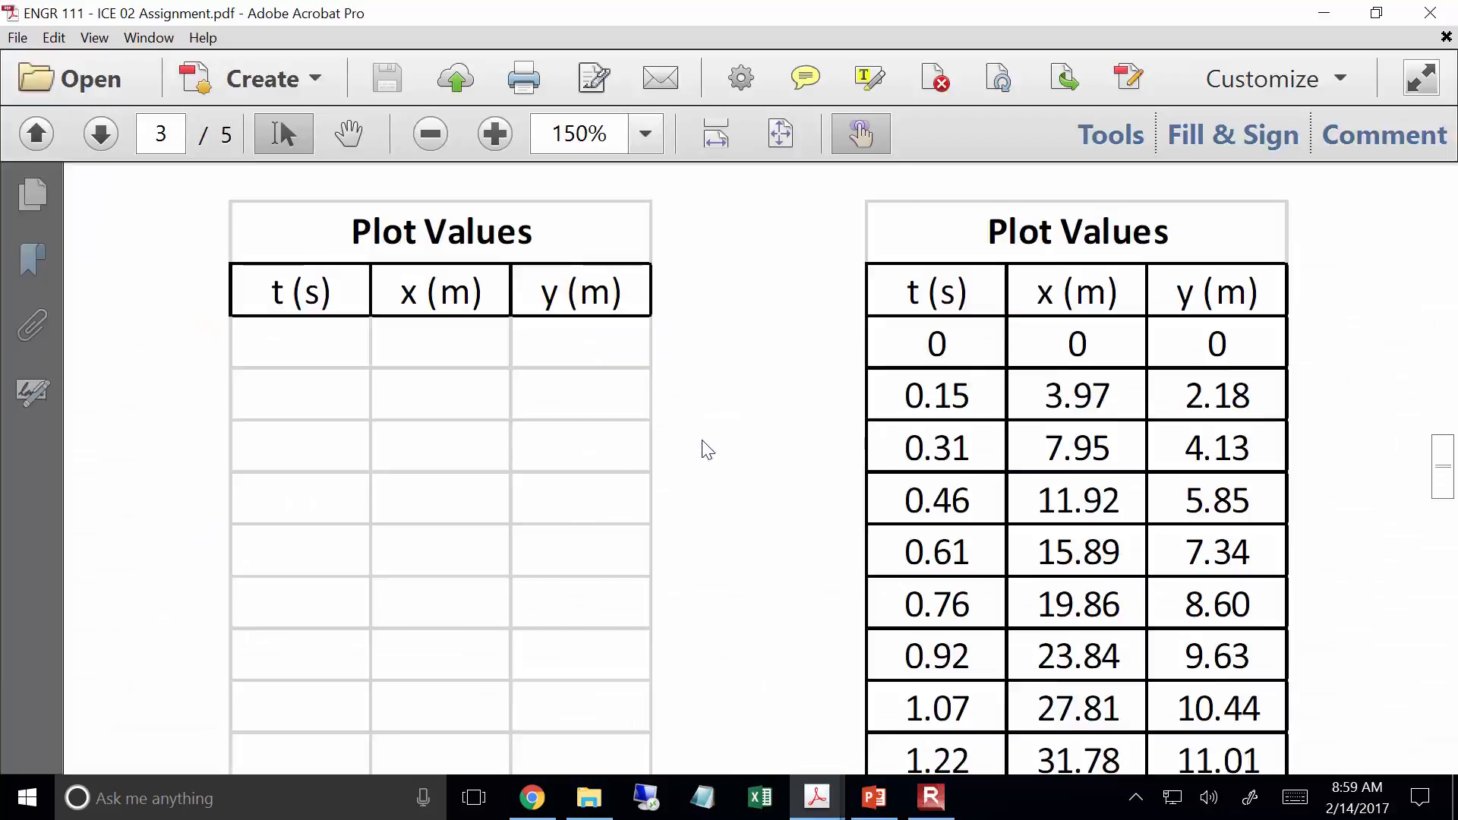
{"action": "left_click", "coordinate": [1340, 18]}
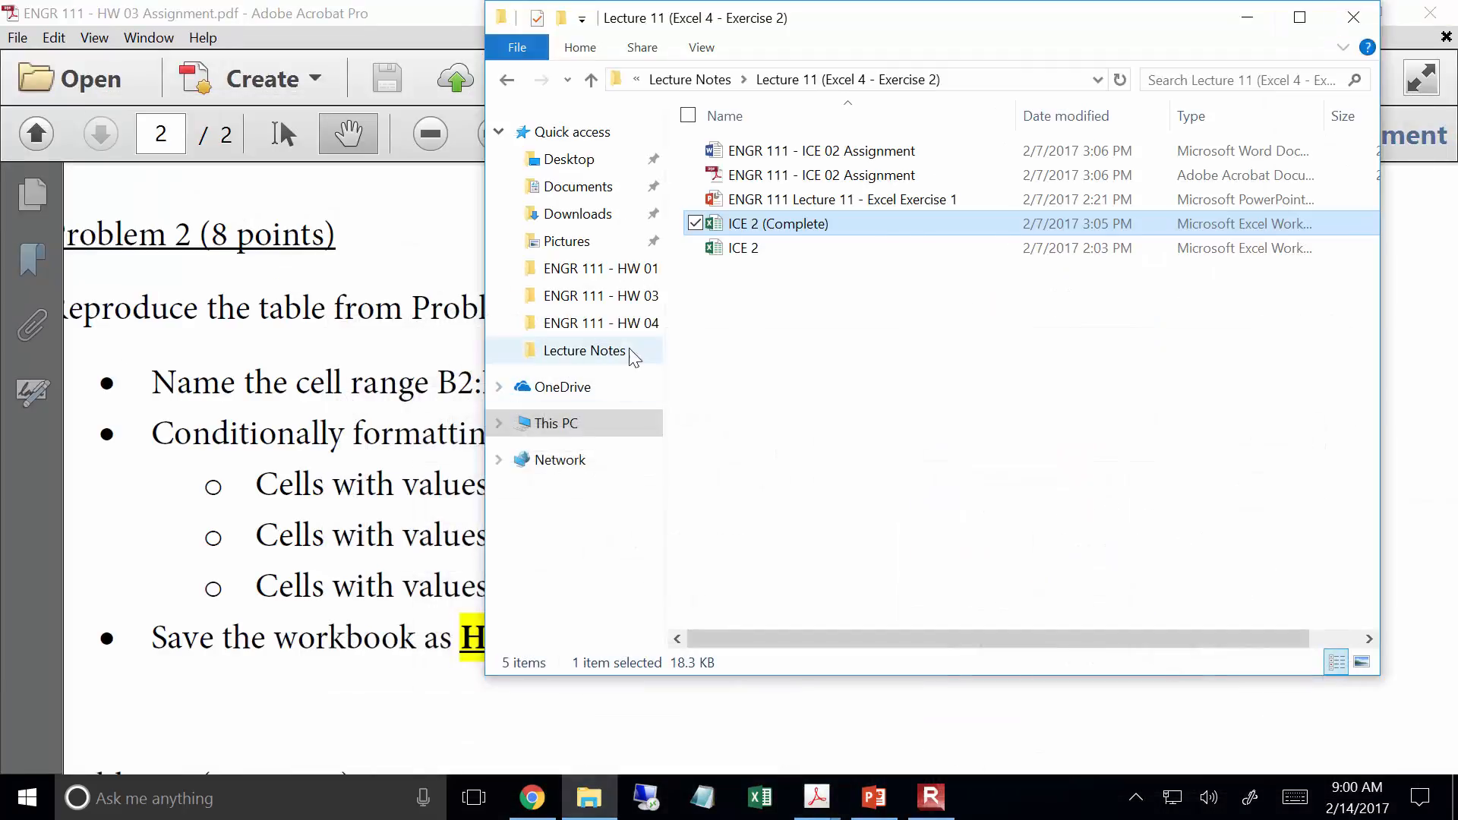
{"action": "left_click", "coordinate": [782, 223]}
{"action": "left_click", "coordinate": [790, 328]}
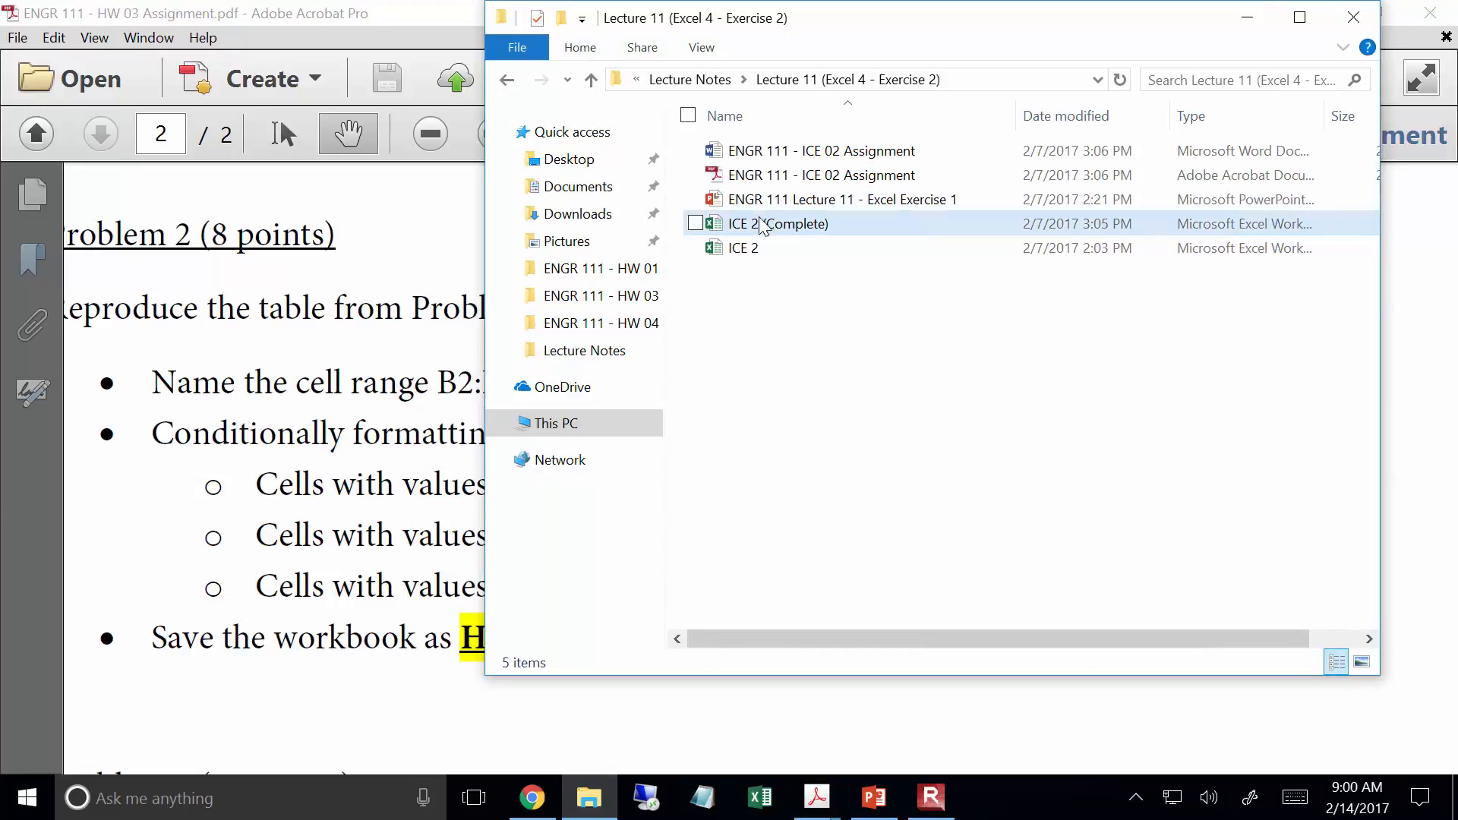
{"action": "double_click", "coordinate": [759, 223]}
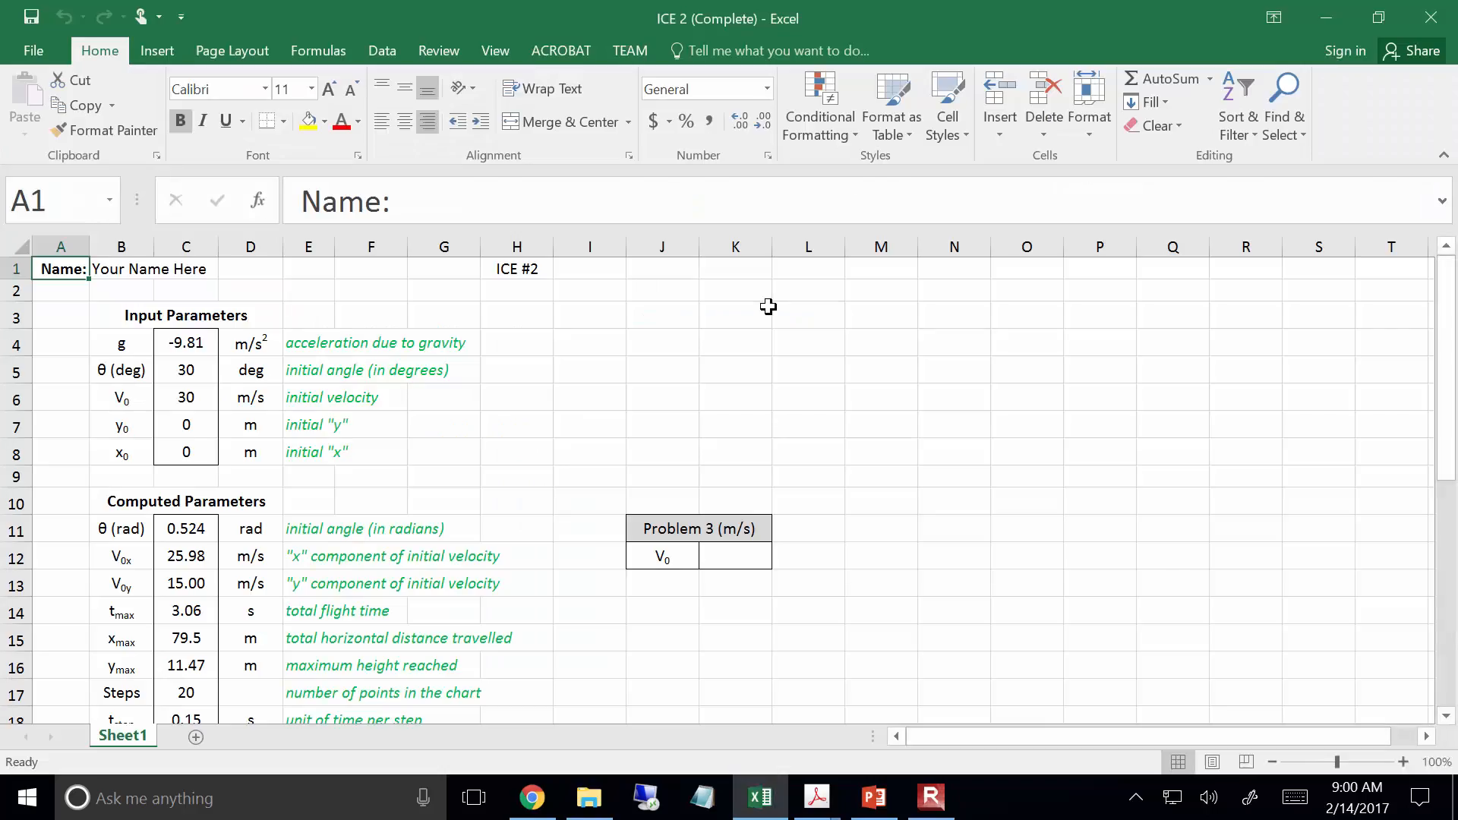
{"action": "scroll", "coordinate": [767, 371], "scroll_direction": "down", "scroll_amount": 3, "text": "ctrl"}
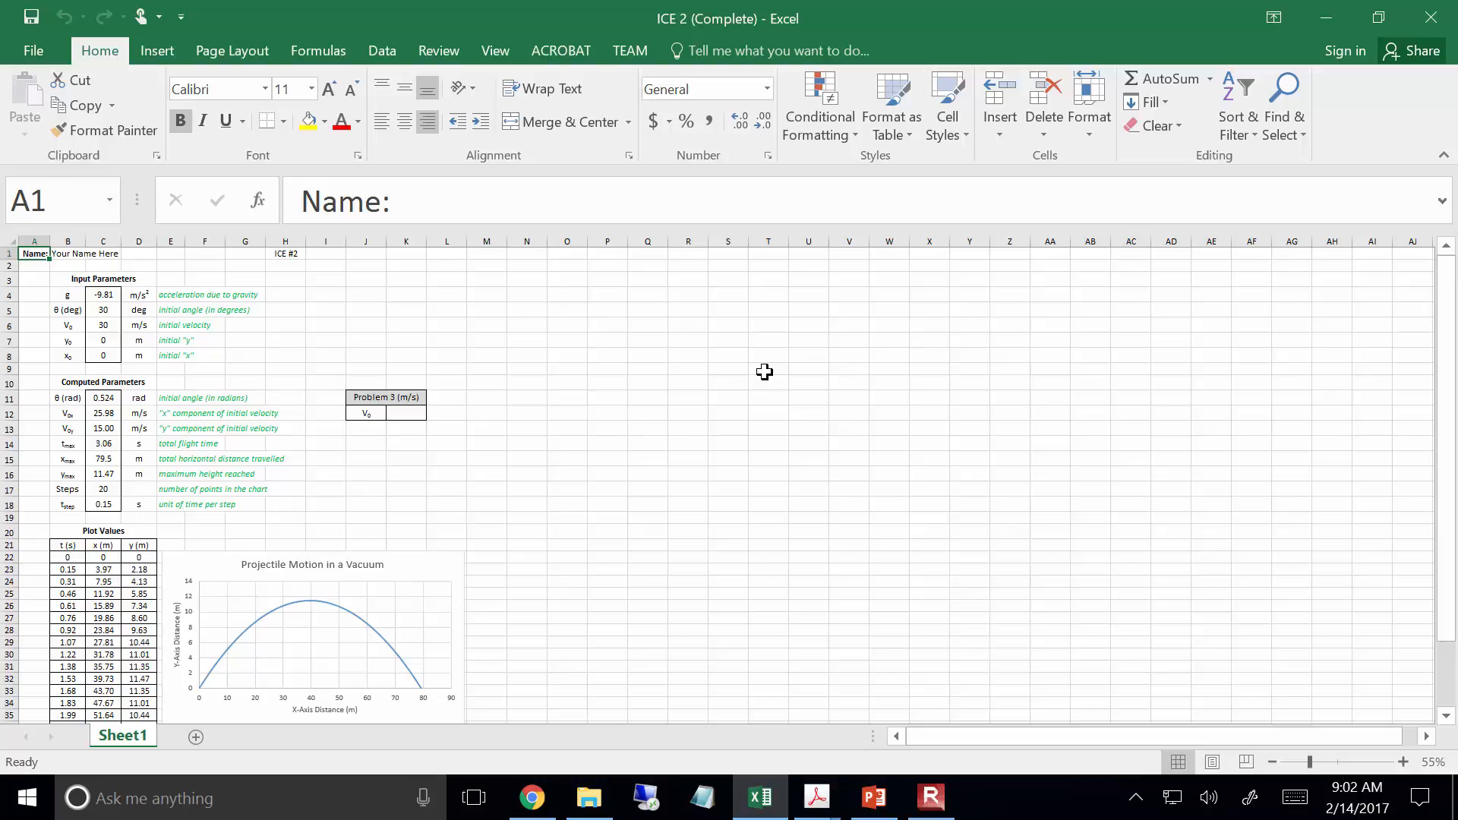
Step: Switch to the Blackboard page in Chrome and highlight the first general comment under HW Assignment 03
{"action": "left_click", "coordinate": [533, 798]}
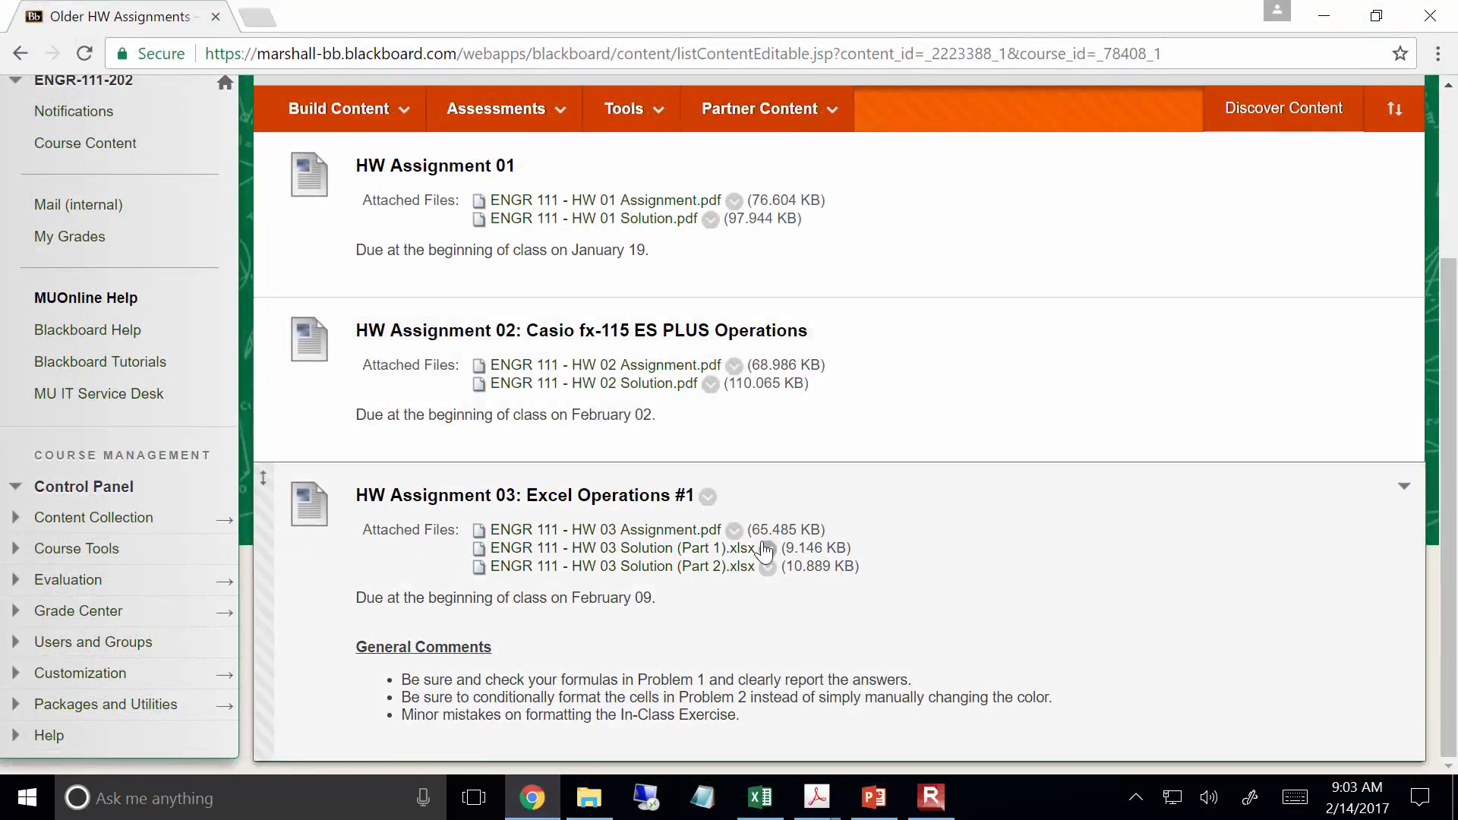
{"action": "mouse_move", "coordinate": [818, 798]}
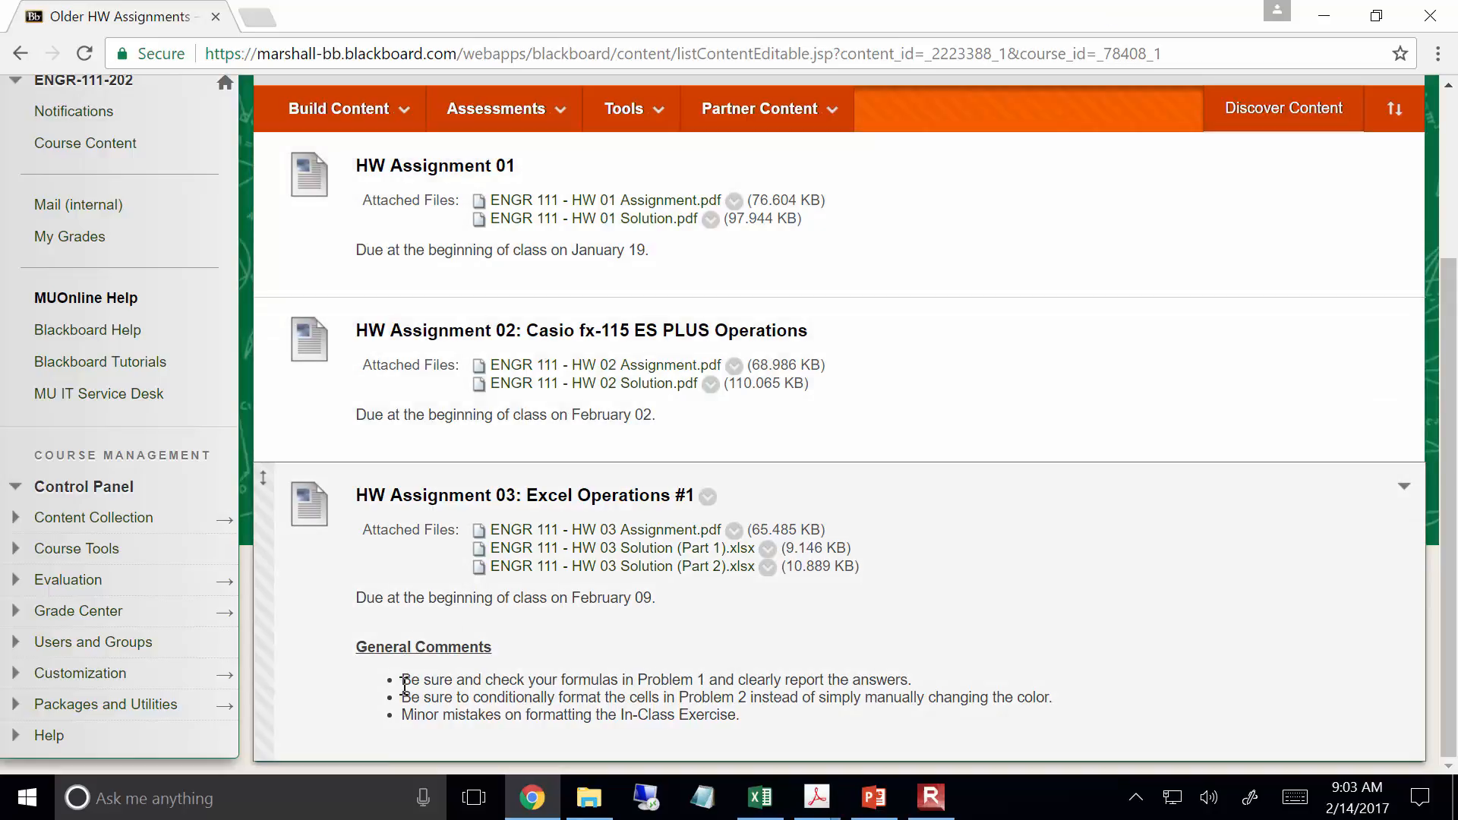
{"action": "left_click_drag", "start_coordinate": [402, 681], "coordinate": [977, 672]}
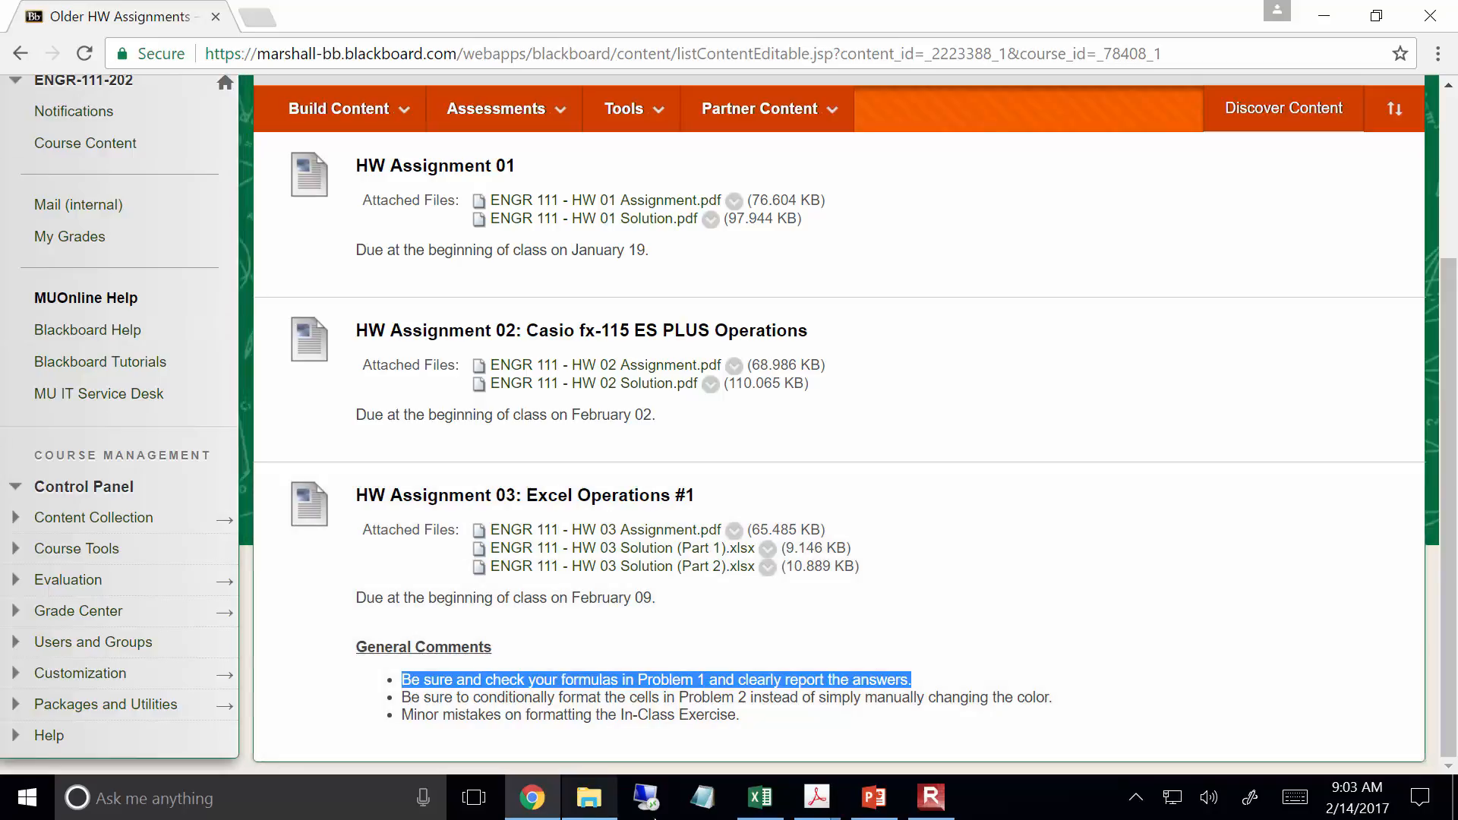
Step: Switch to File Explorer and open the HW 4 Part 1 workbook from the ENGR 111 - HW 04 (Excel #2) folder in Homeworks & Exams
{"action": "left_click", "coordinate": [589, 802]}
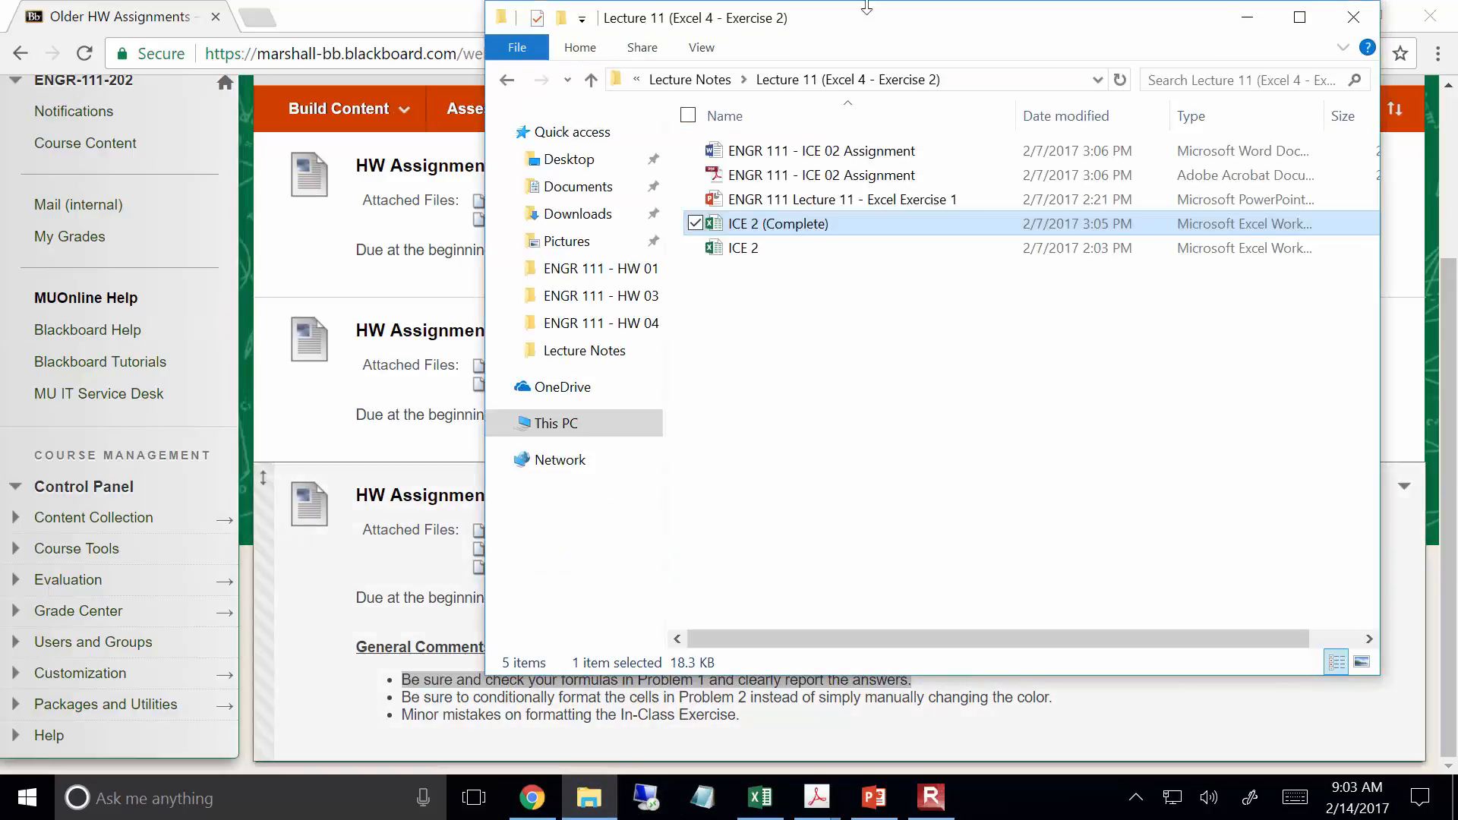
{"action": "left_click", "coordinate": [690, 80]}
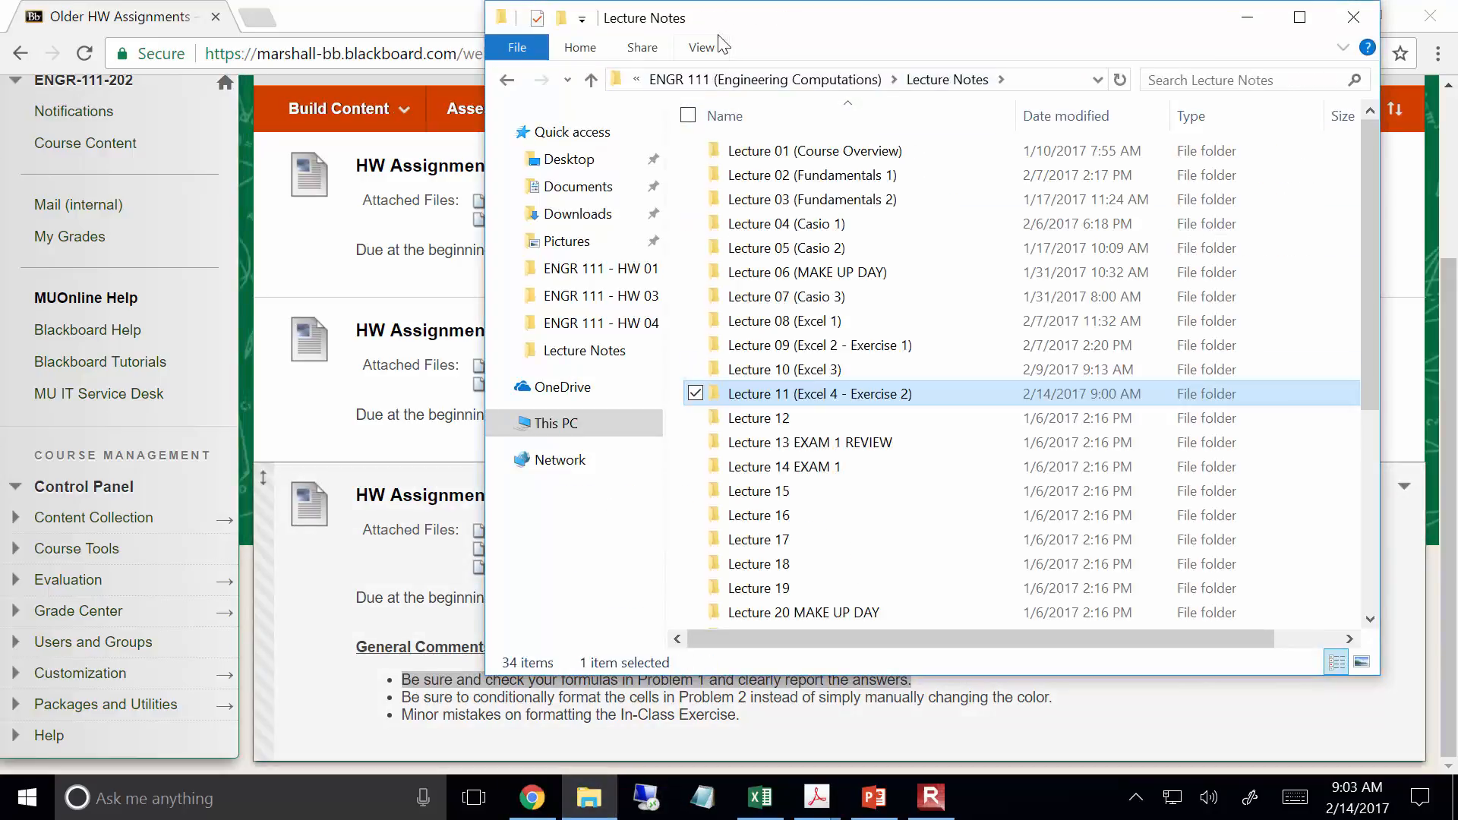
{"action": "left_click", "coordinate": [725, 80]}
{"action": "double_click", "coordinate": [812, 202]}
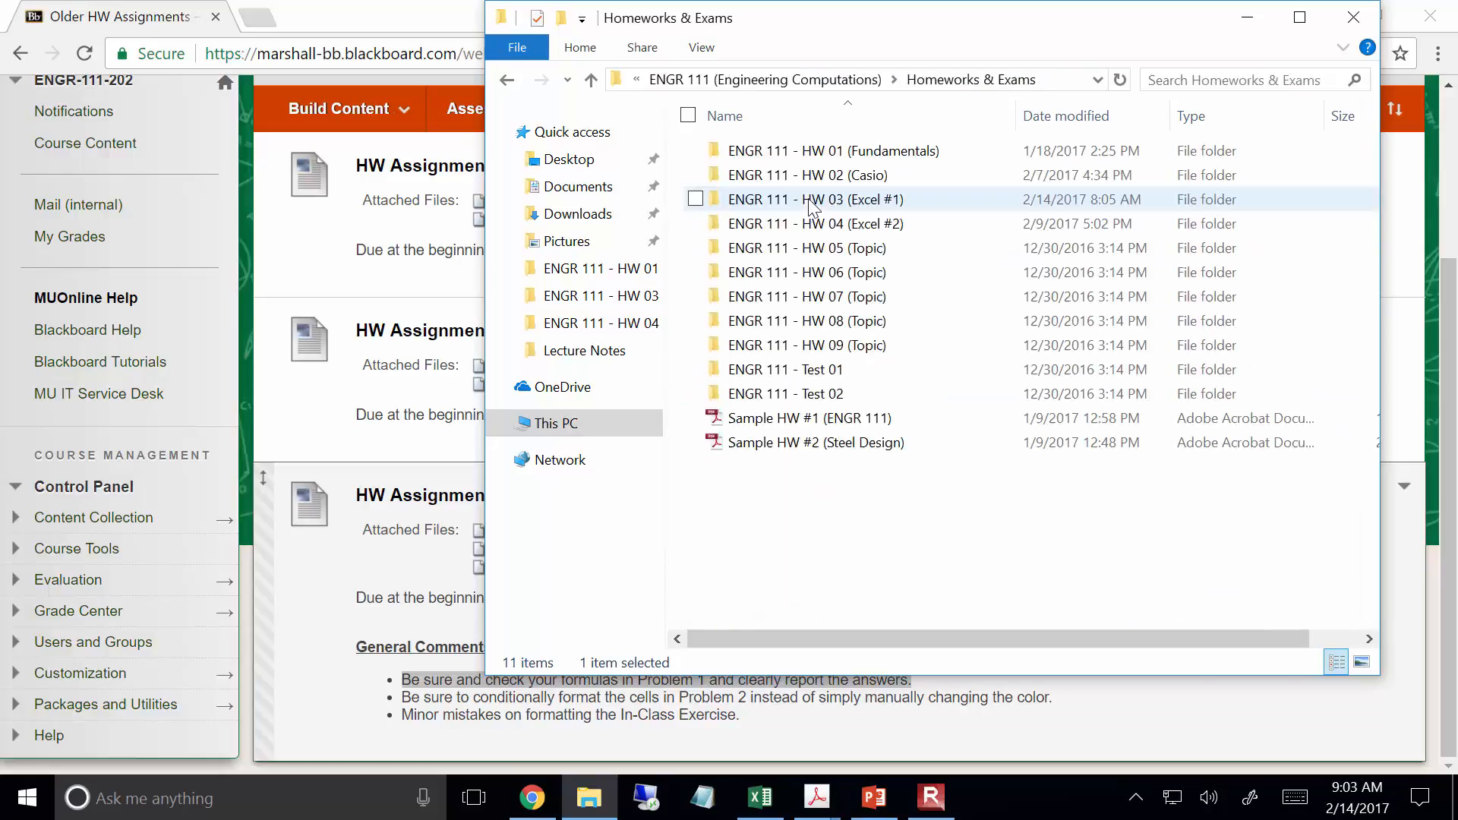
{"action": "double_click", "coordinate": [811, 224]}
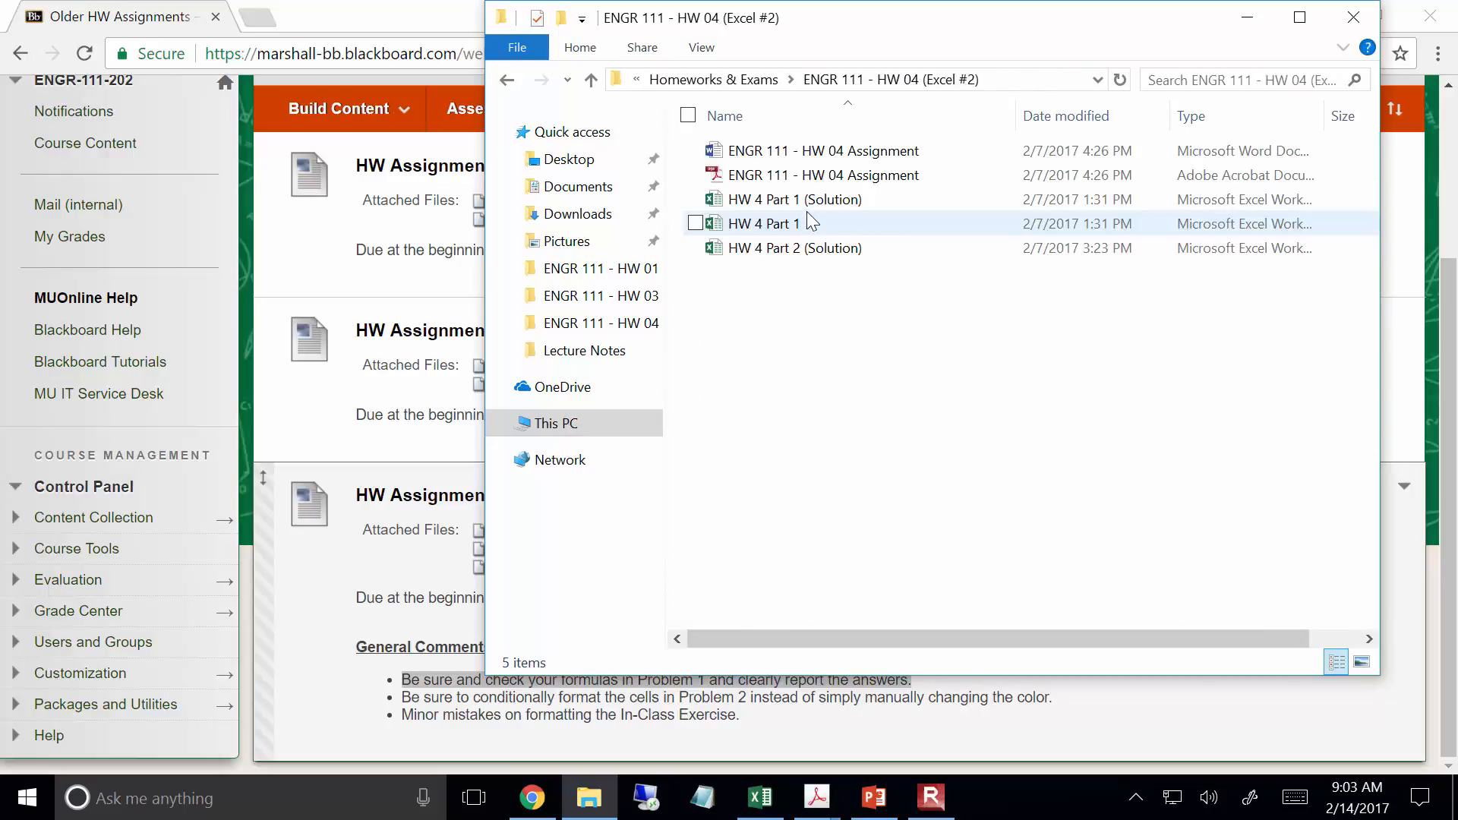
{"action": "double_click", "coordinate": [794, 221]}
Step: Look over the Problem 1 value cells C4 to C13 and the Problem 2 data, and close HW 4 Part 1
{"action": "left_click_drag", "start_coordinate": [199, 331], "coordinate": [196, 530]}
{"action": "left_click", "coordinate": [803, 534]}
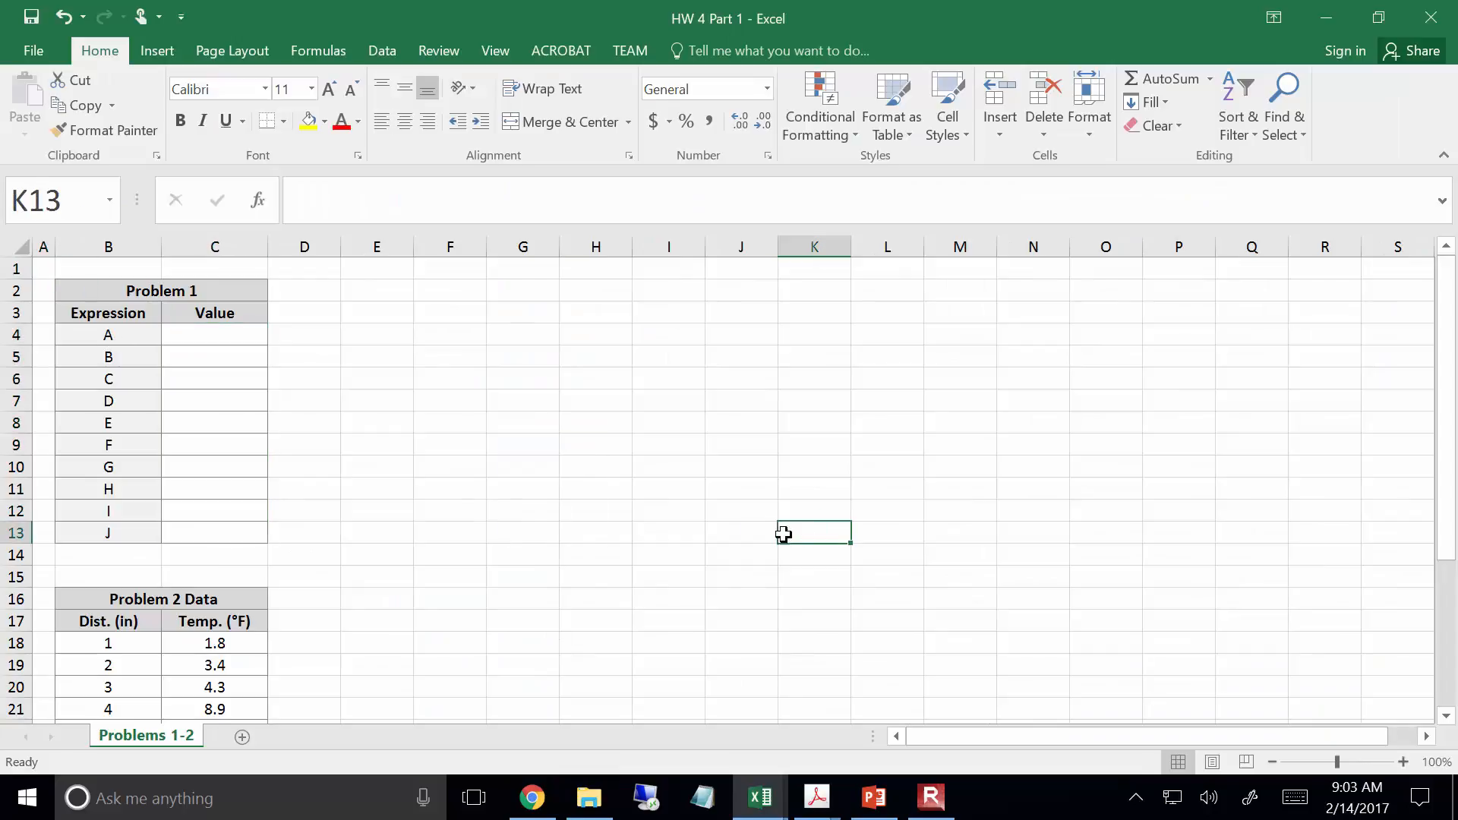
{"action": "scroll", "coordinate": [803, 533], "scroll_direction": "down", "scroll_amount": 3}
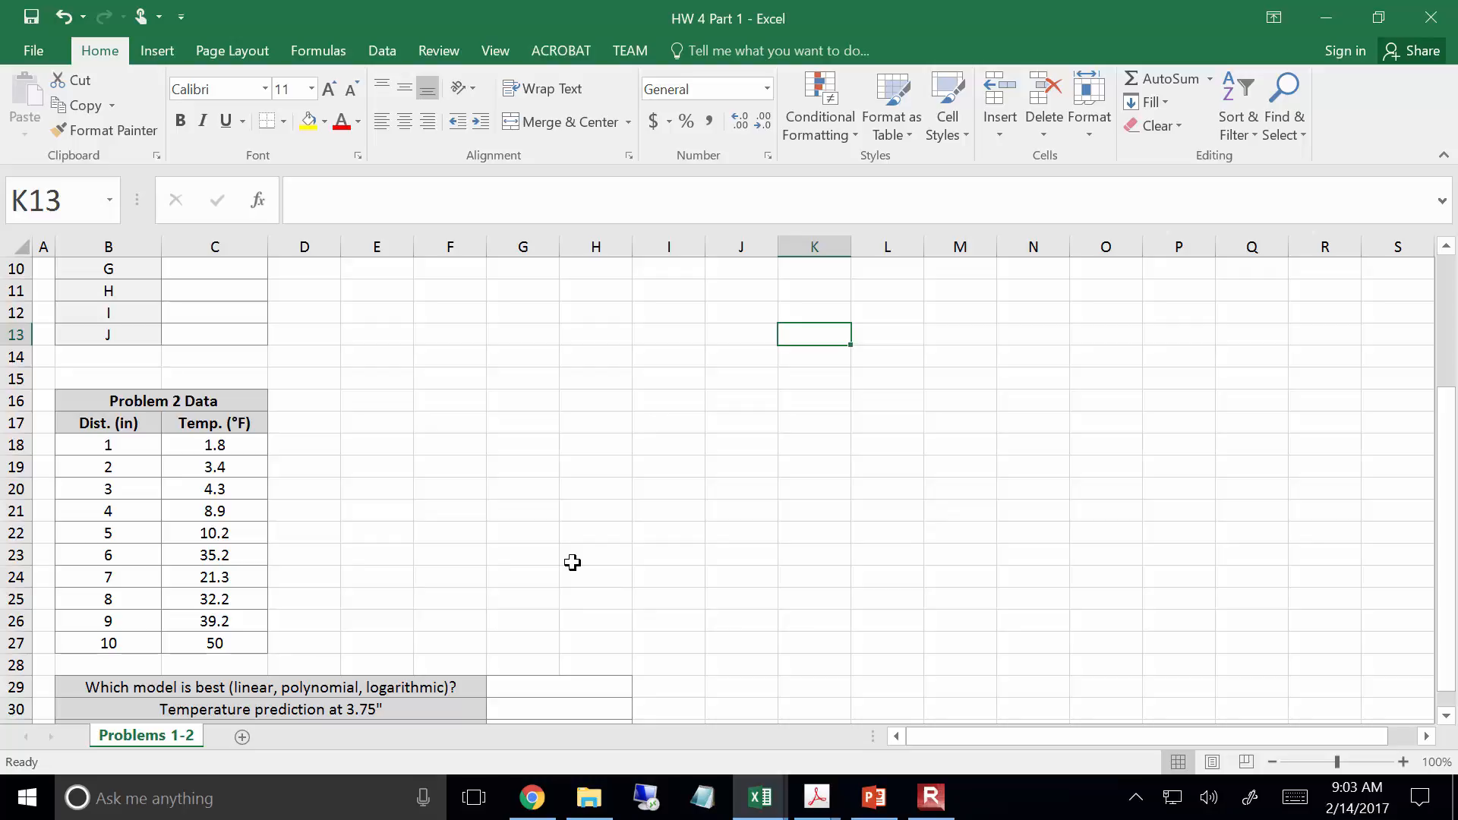
{"action": "left_click", "coordinate": [1431, 17]}
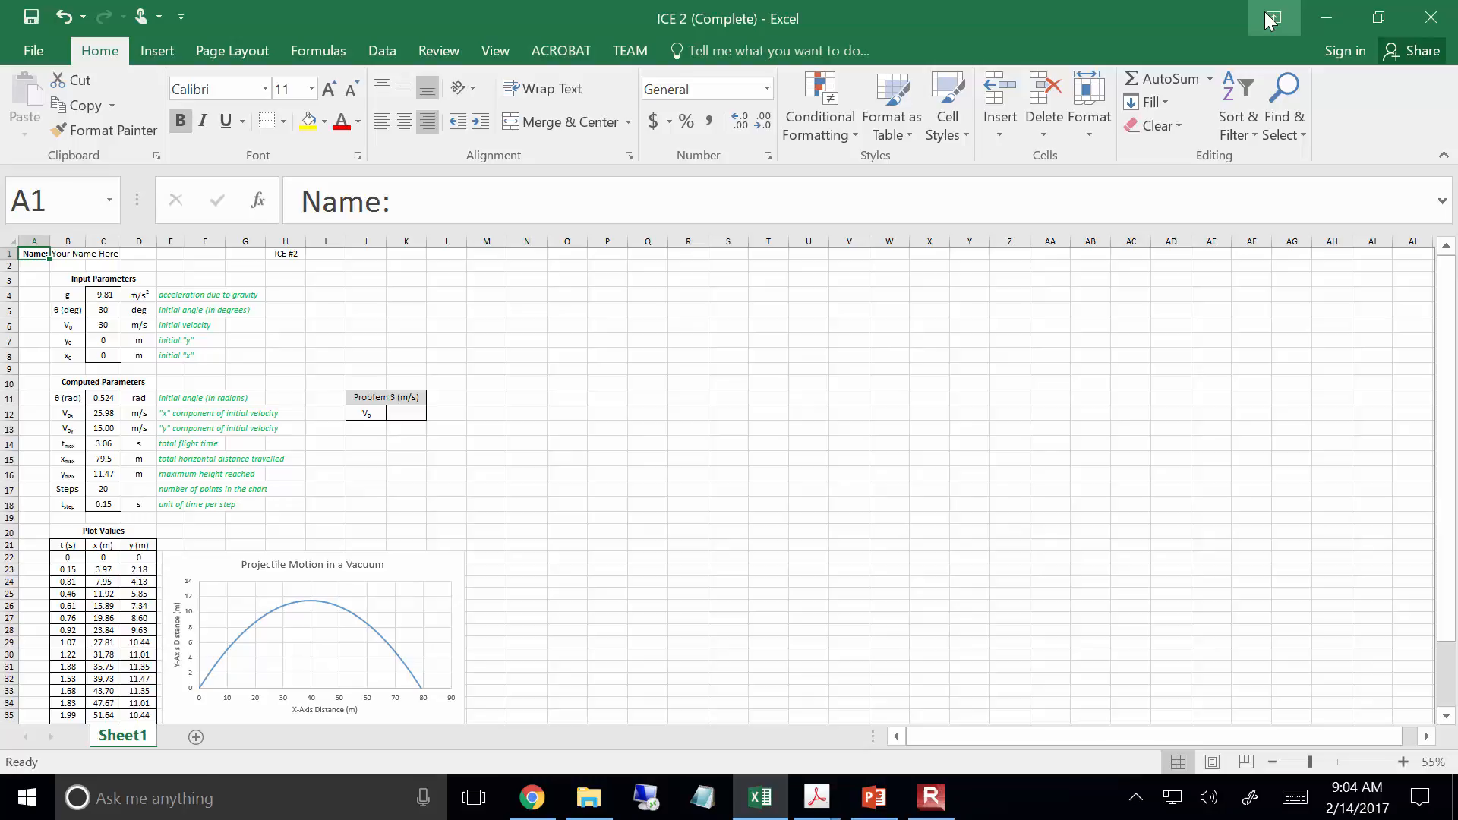
{"action": "left_click", "coordinate": [930, 797]}
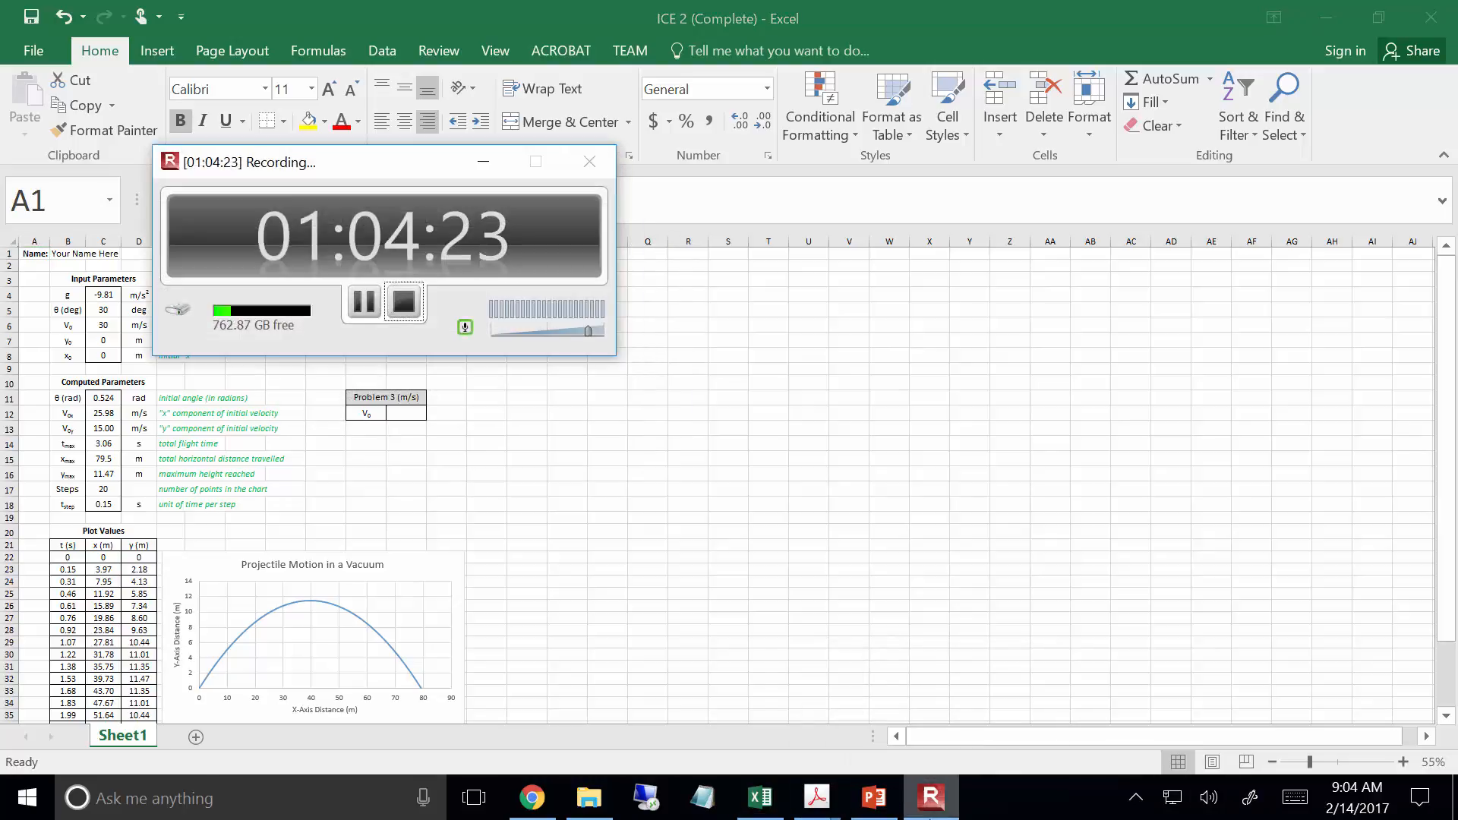